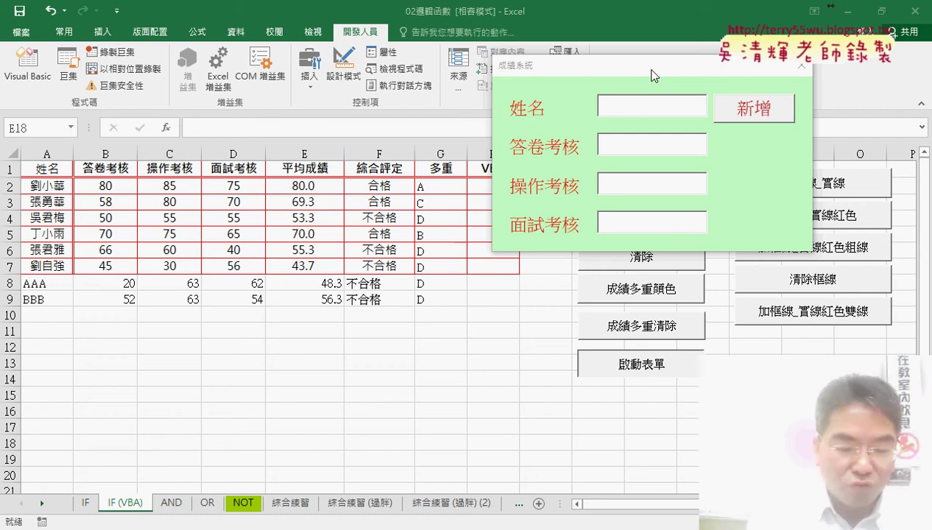
- Enter student CCC with scores 52, 63 and 84 in the 成績系統 form and submit it with 新增
left_click(640, 104)
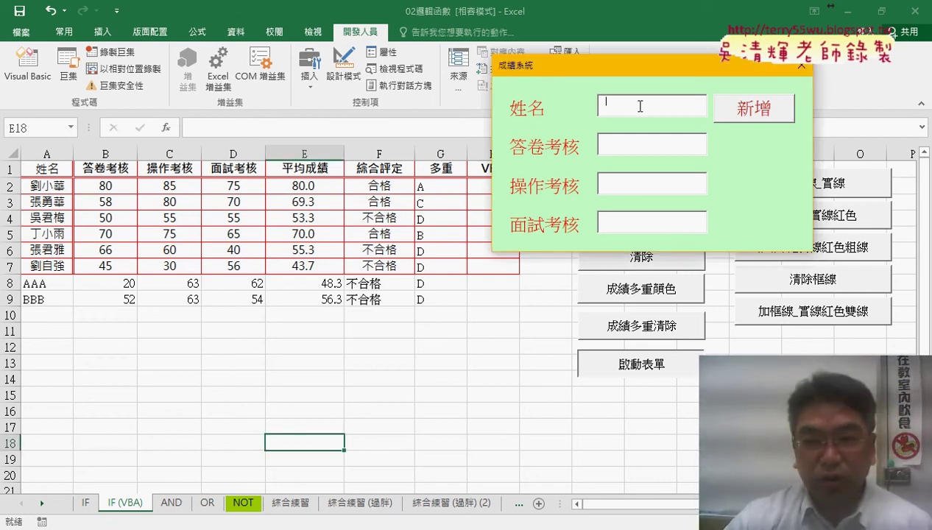
type("CCC")
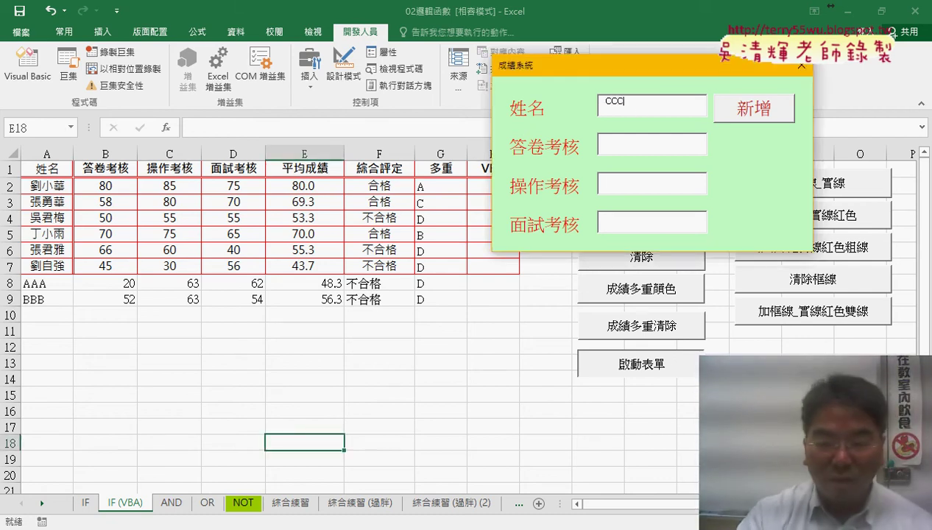
left_click(641, 144)
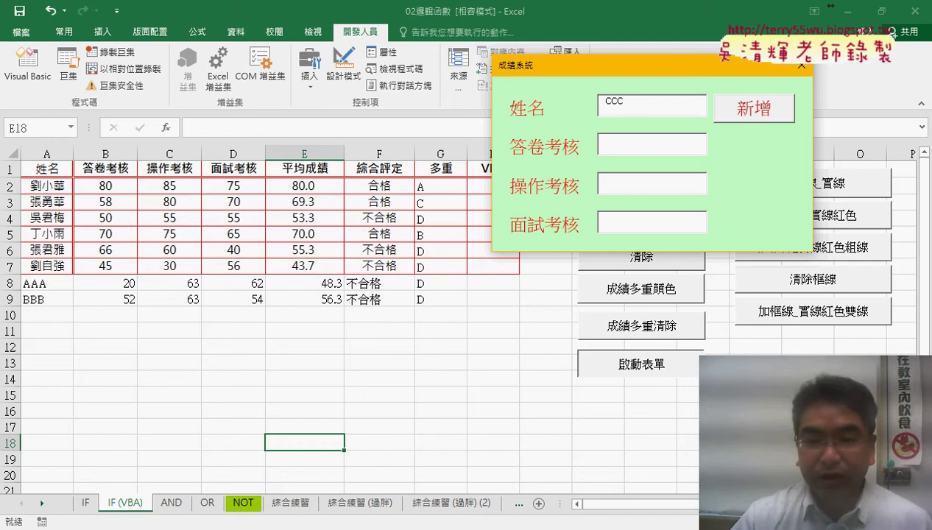
type("52")
left_click(641, 183)
type("63")
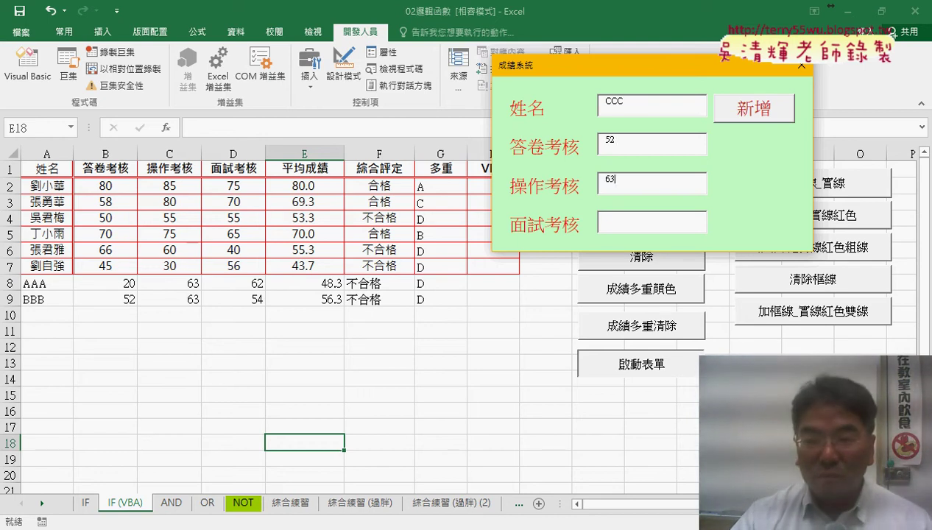
left_click(641, 223)
type("84")
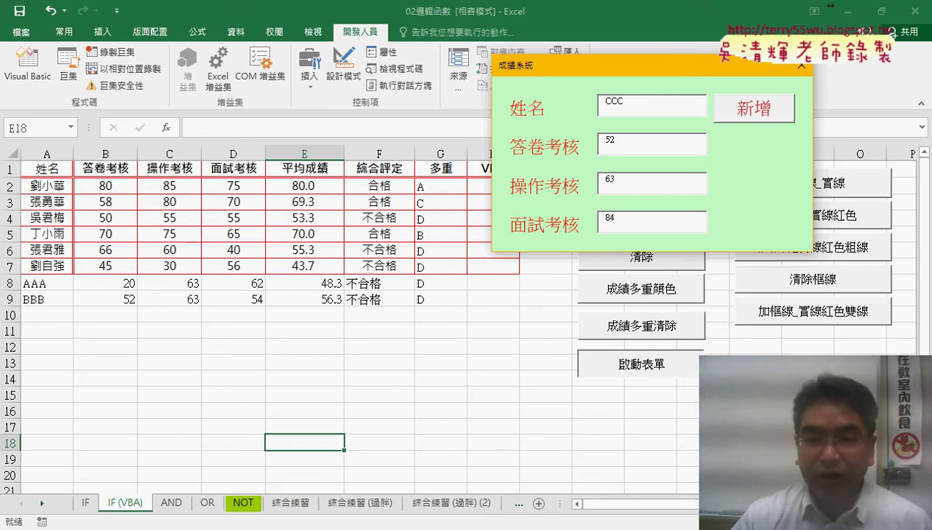
key("Tab")
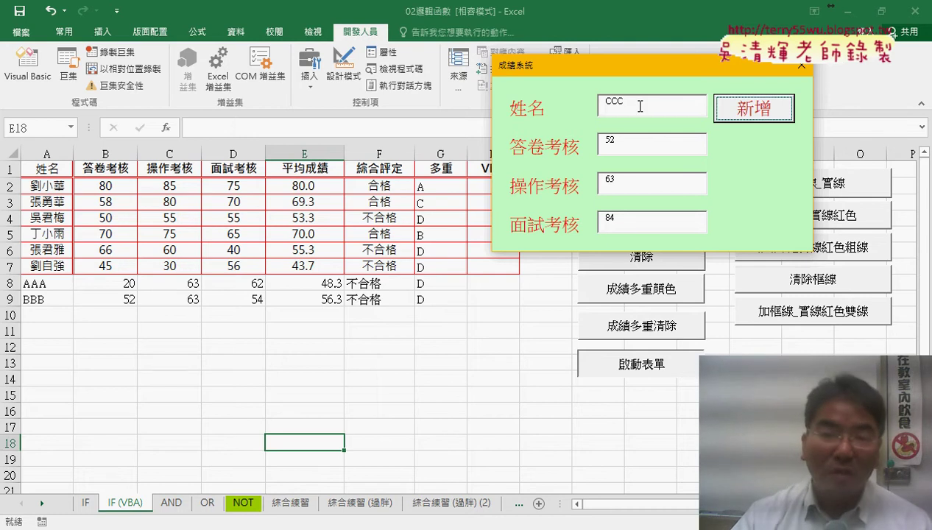
key("Return")
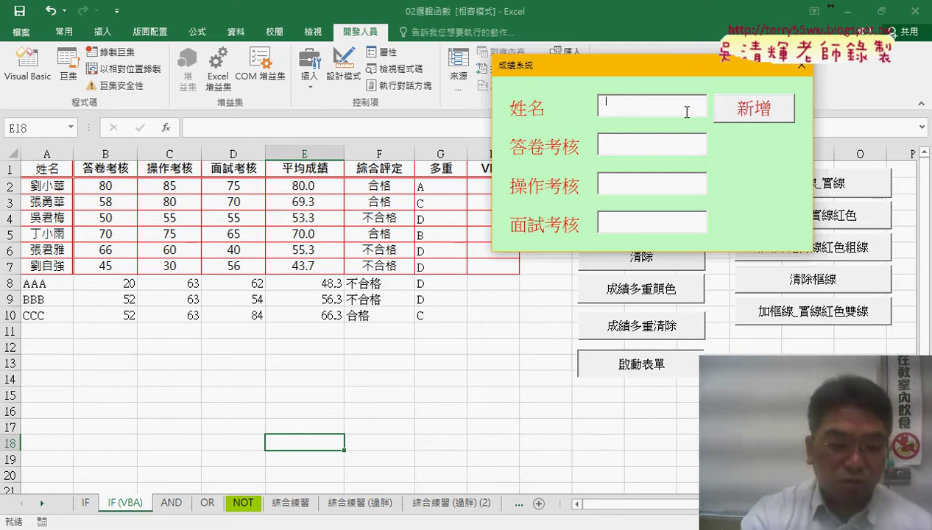
- Enter name DDD with a 120 score, then clear the out-of-range 120 from 答卷考核
type("DDD")
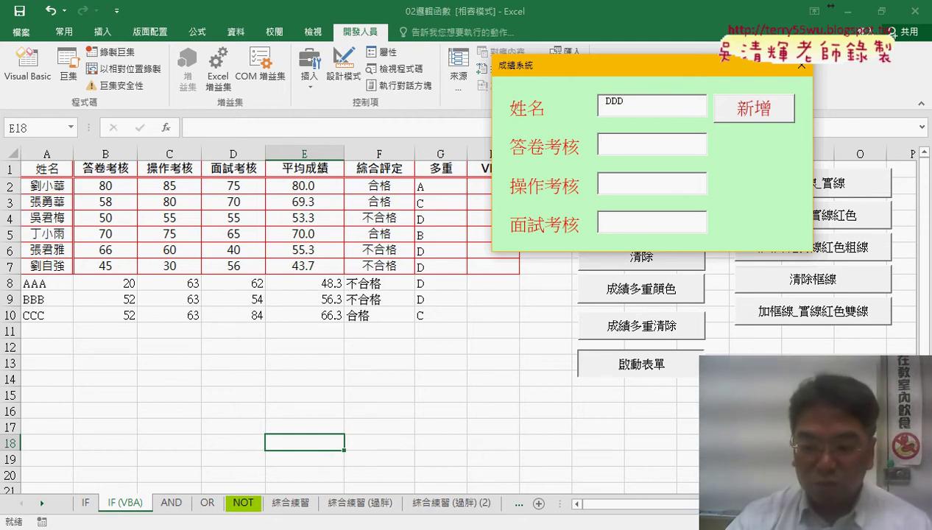
type("0")
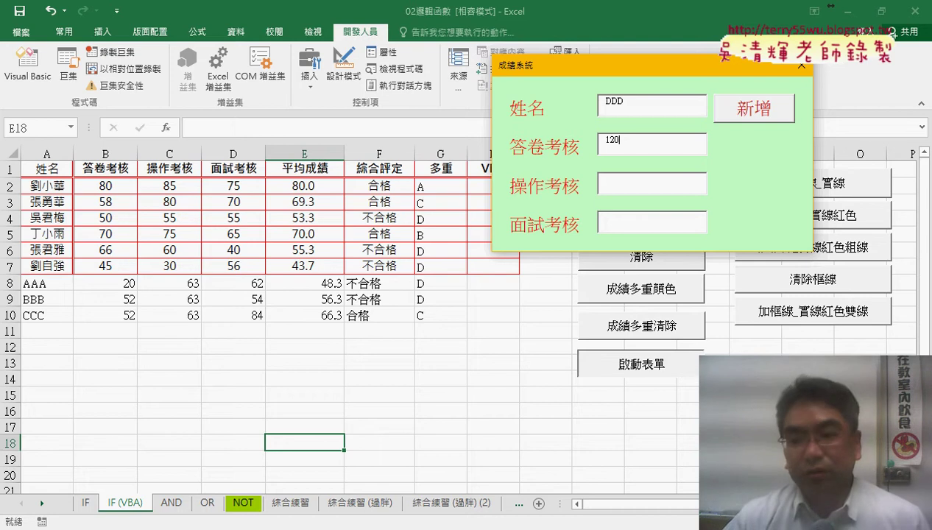
key("Tab")
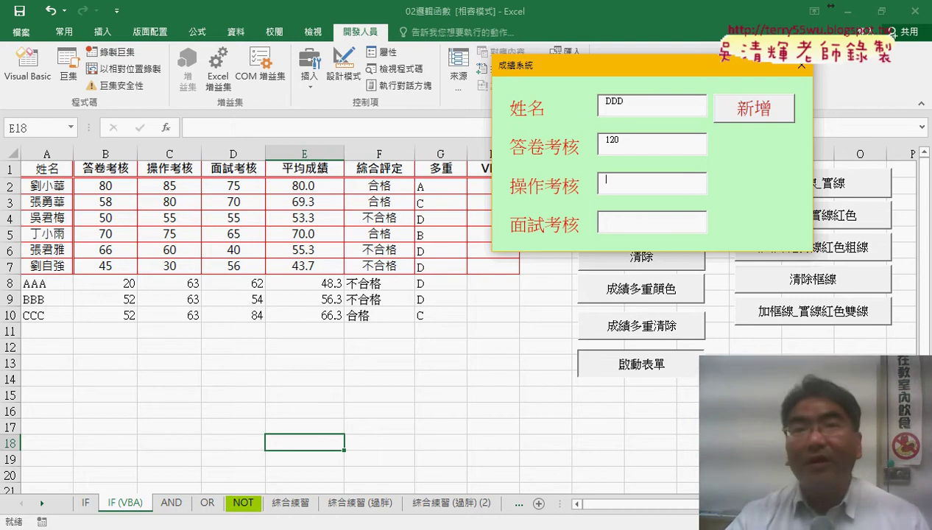
left_click_drag(612, 144, 580, 142)
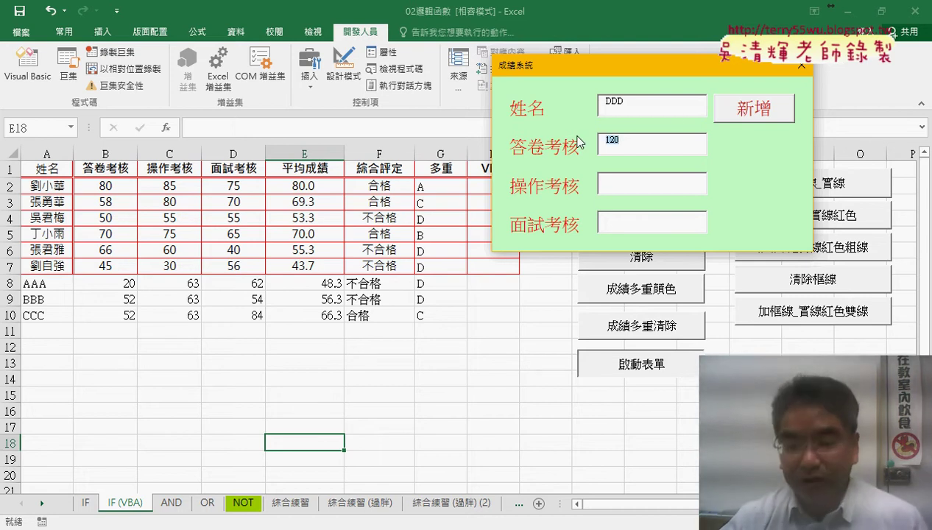
key("BackSpace")
key("Tab")
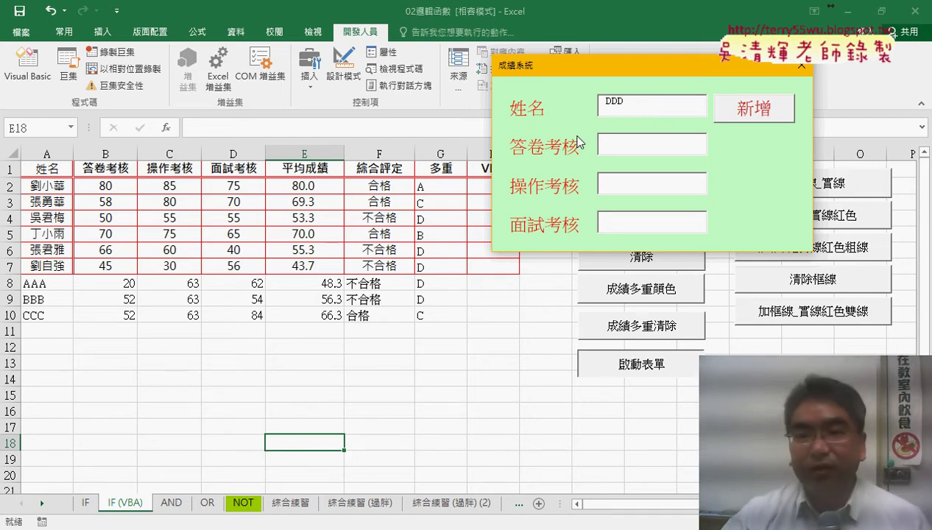
- Enter the non-numeric value AA as the 答卷考核 score
left_click(620, 145)
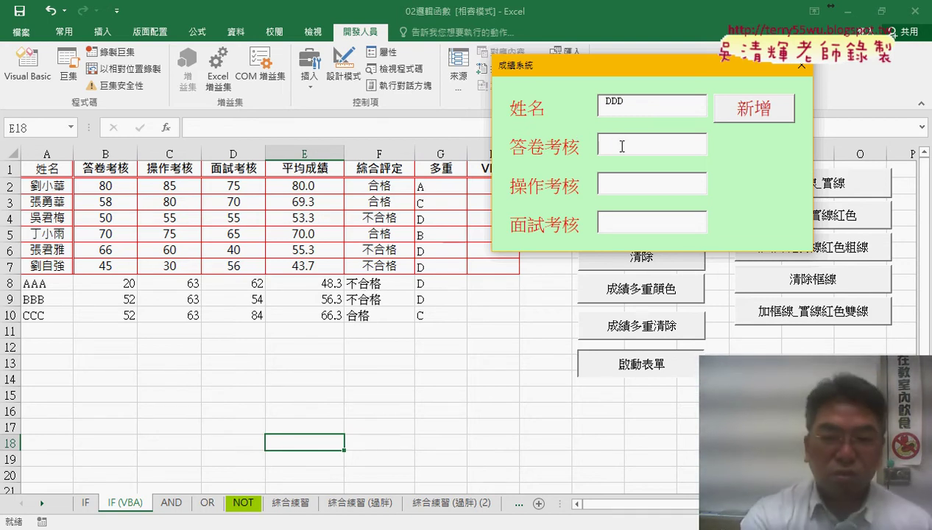
type("AA")
left_click(632, 191)
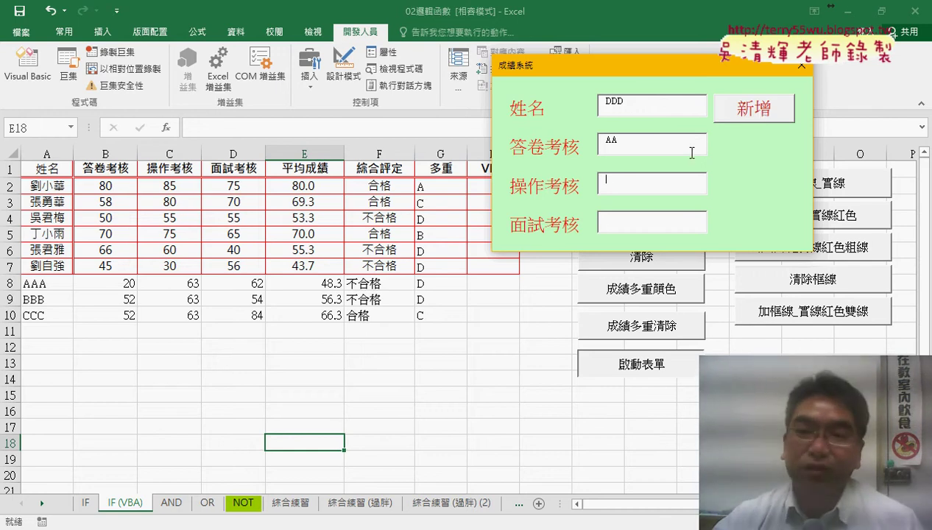
left_click(663, 142)
left_click(635, 189)
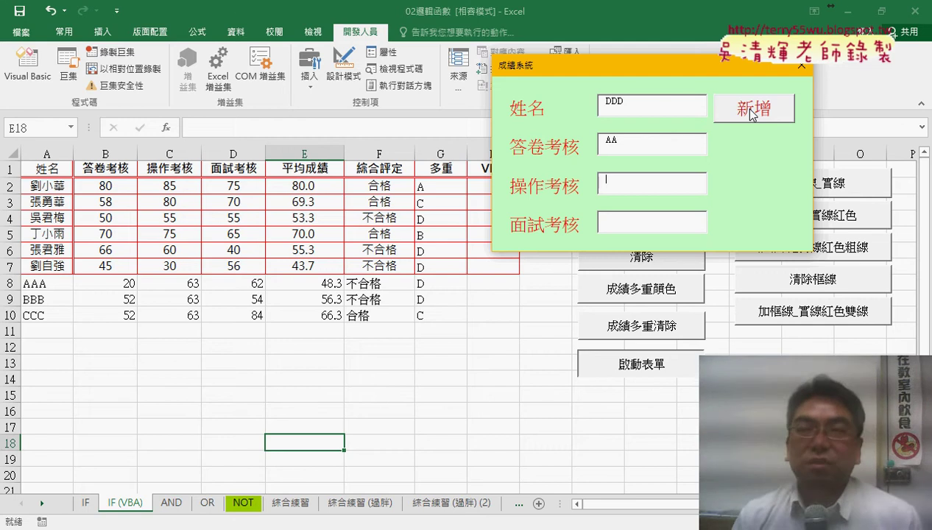
- Select the AA entry in 答卷考核 and mark up the field with pen annotations
double_click(611, 141)
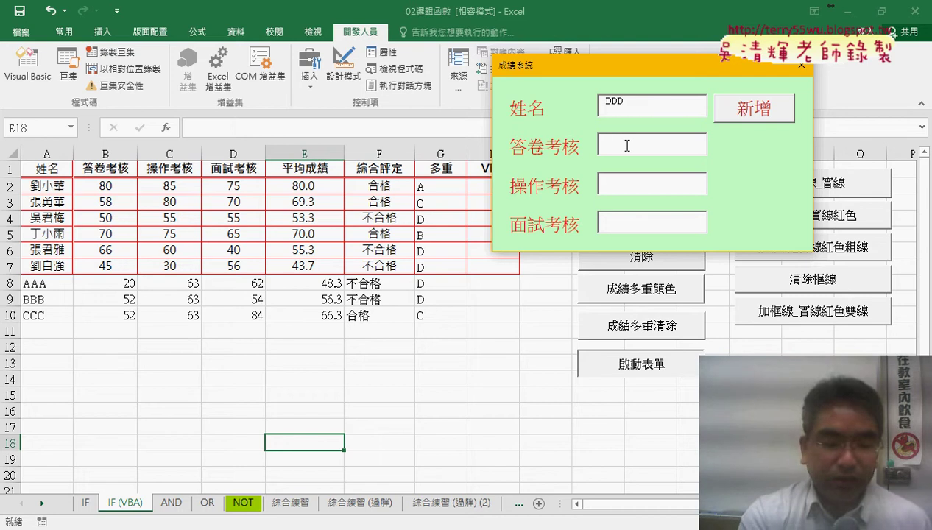
mouse_move(594, 154)
left_mouse_down()
mouse_move(714, 155)
mouse_move(594, 151)
left_mouse_up()
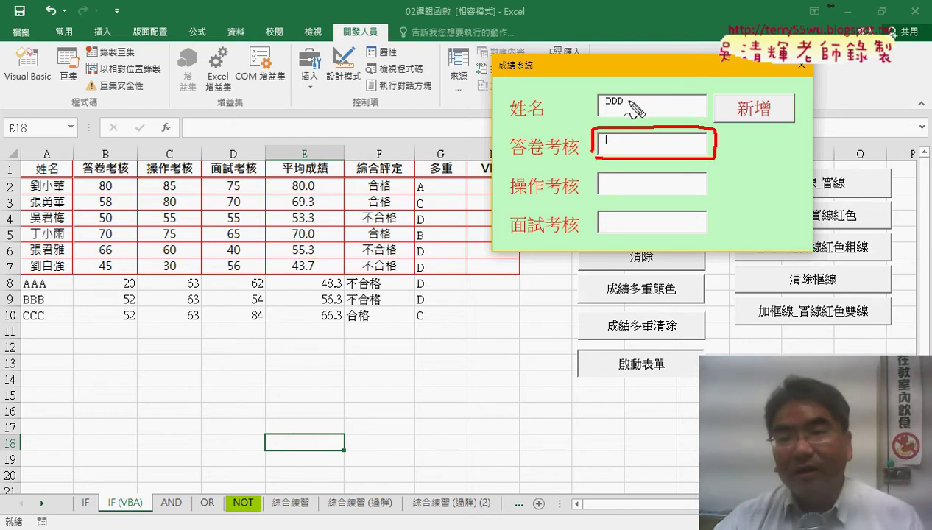
mouse_move(635, 142)
left_mouse_down()
mouse_move(639, 151)
mouse_move(665, 155)
left_mouse_up()
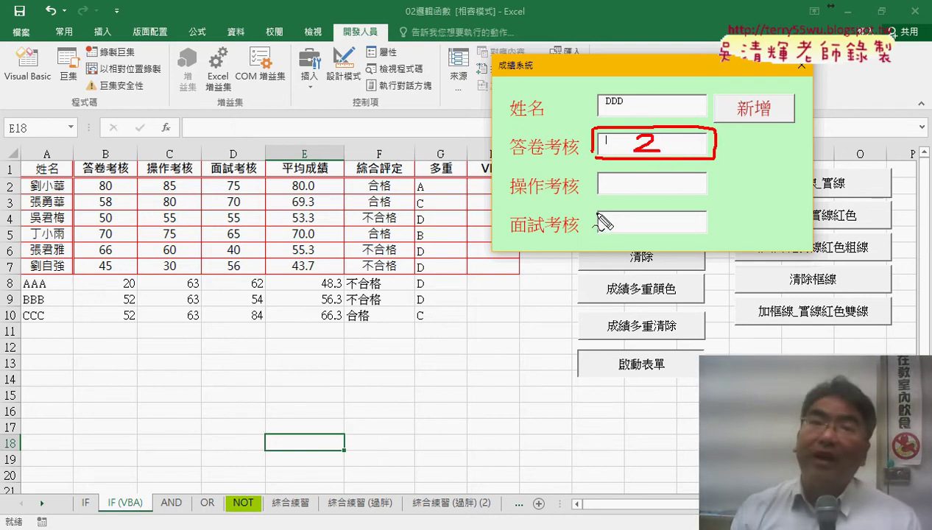
key("Escape")
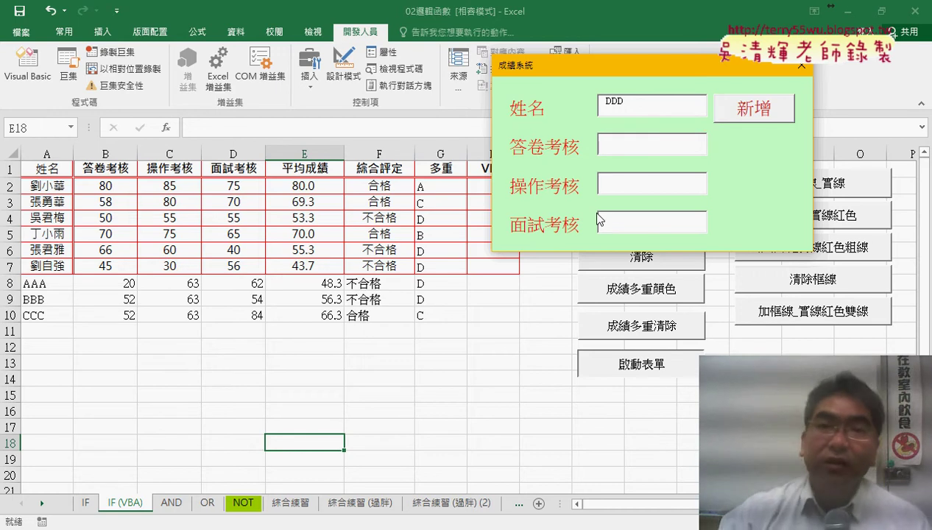
- Close the grade form and open the home form's design in the Visual Basic editor
left_click(797, 71)
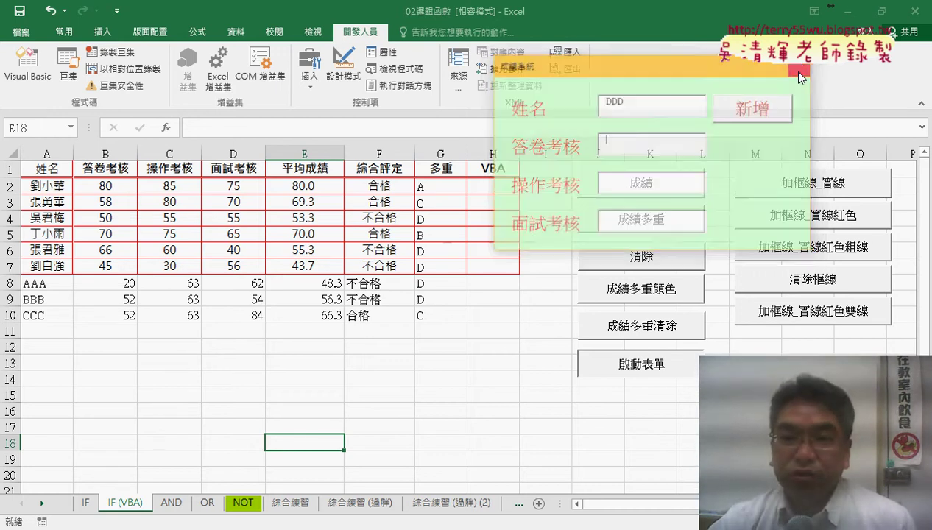
left_click(42, 76)
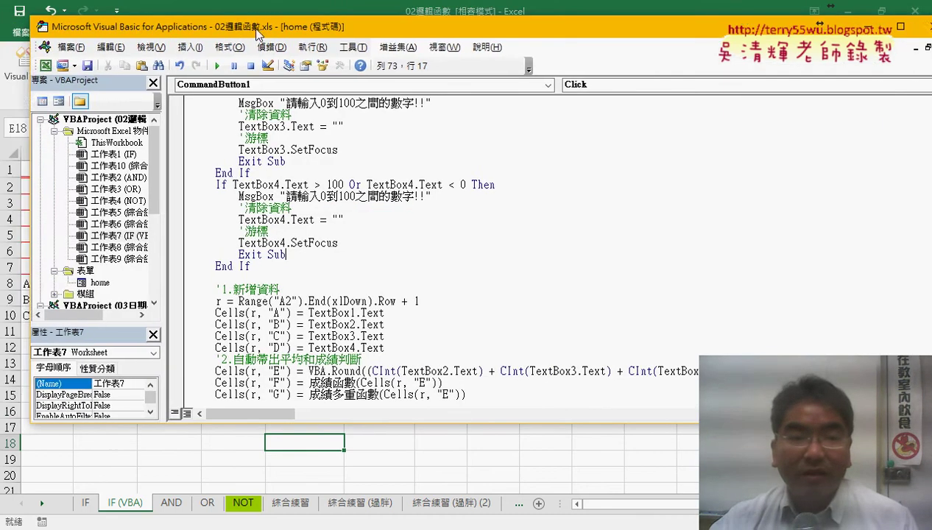
left_click_drag(164, 33, 346, 33)
left_click(209, 283)
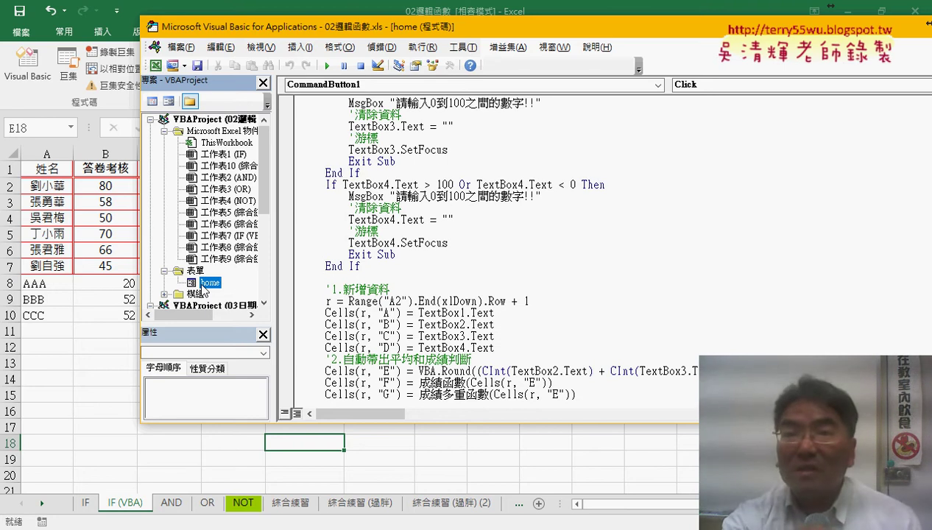
double_click(206, 284)
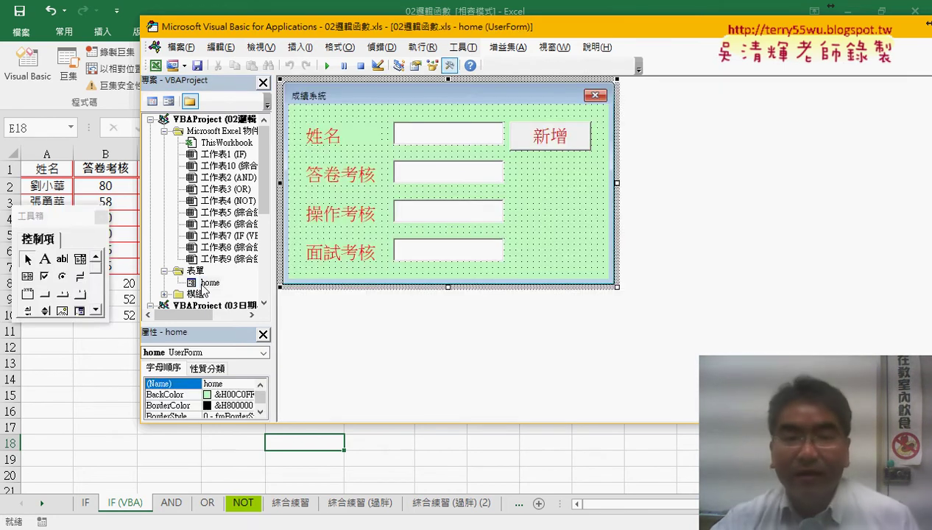
- Open TextBox2's code and delete the auto-generated TextBox2_Exit procedure
left_click(428, 175)
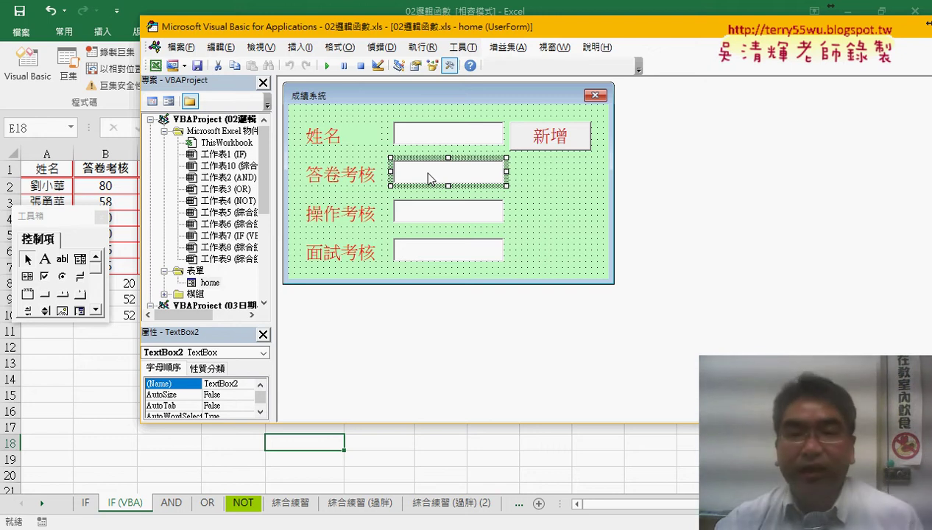
double_click(428, 175)
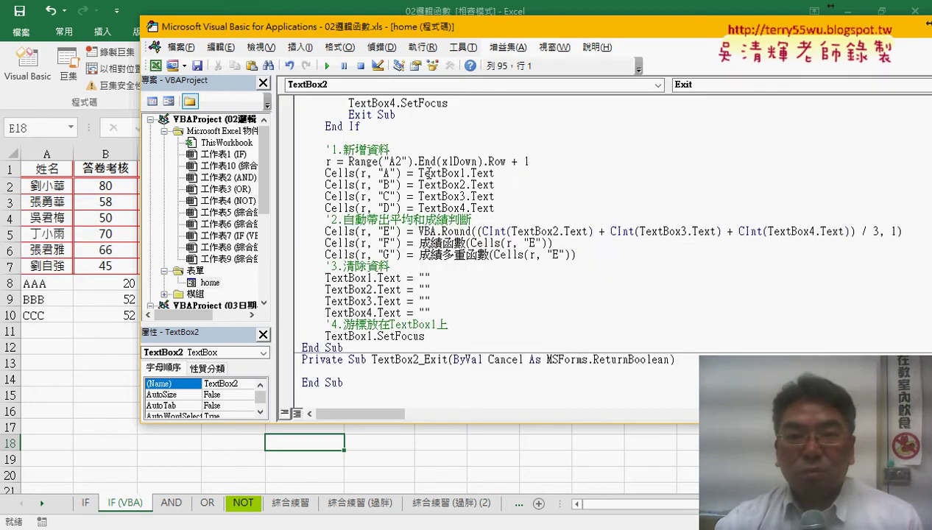
left_click_drag(456, 26, 397, 23)
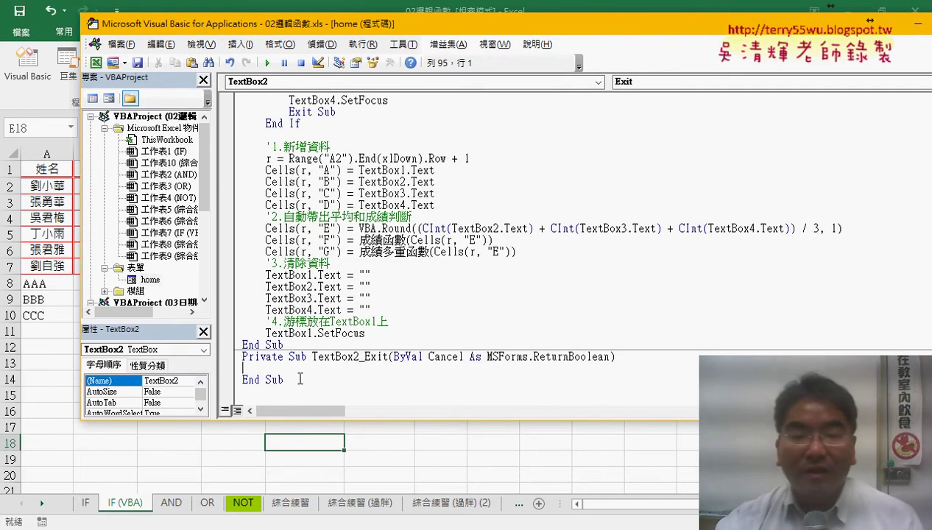
left_click_drag(300, 379, 236, 354)
key("Delete")
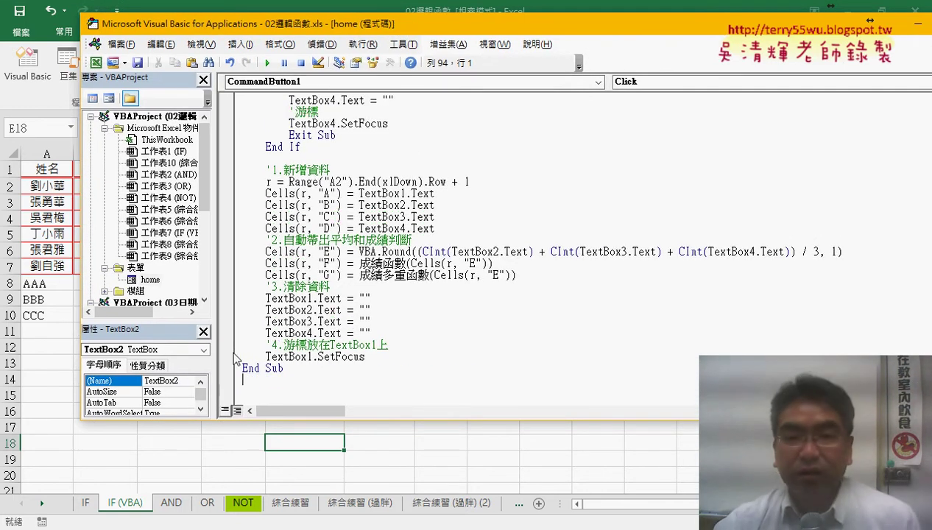
- Create an empty TextBox2_Change procedure from the form design and list its events
double_click(150, 280)
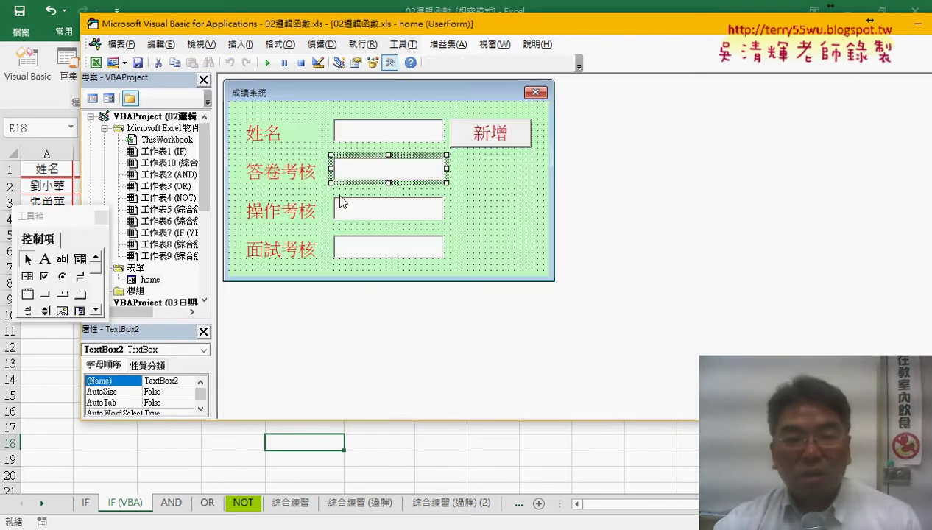
double_click(384, 174)
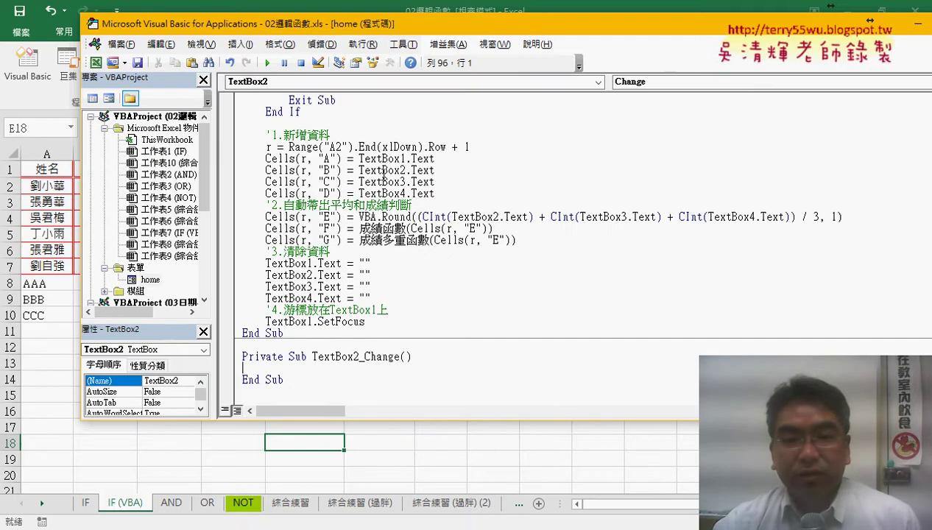
left_click(638, 82)
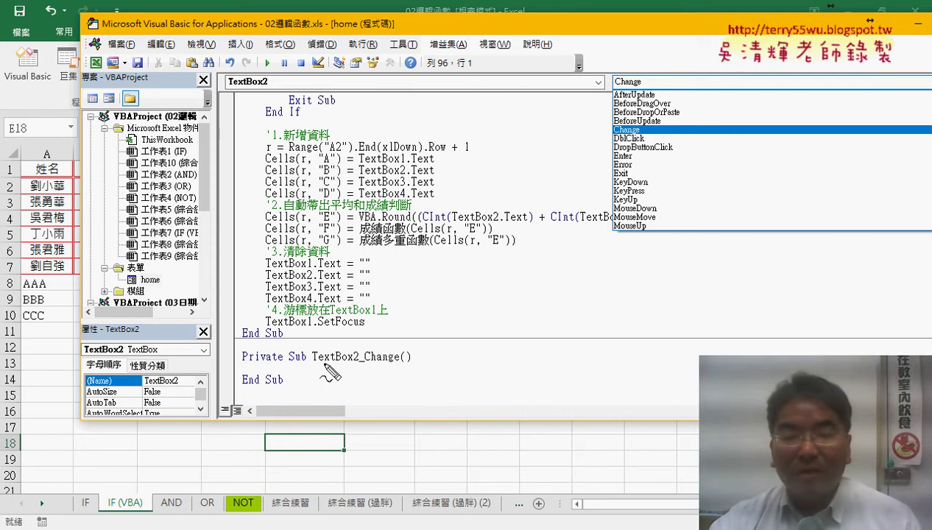
- Highlight TextBox2 and its event list, then choose Exit to add a TextBox2_Exit stub
left_click_drag(312, 361, 359, 361)
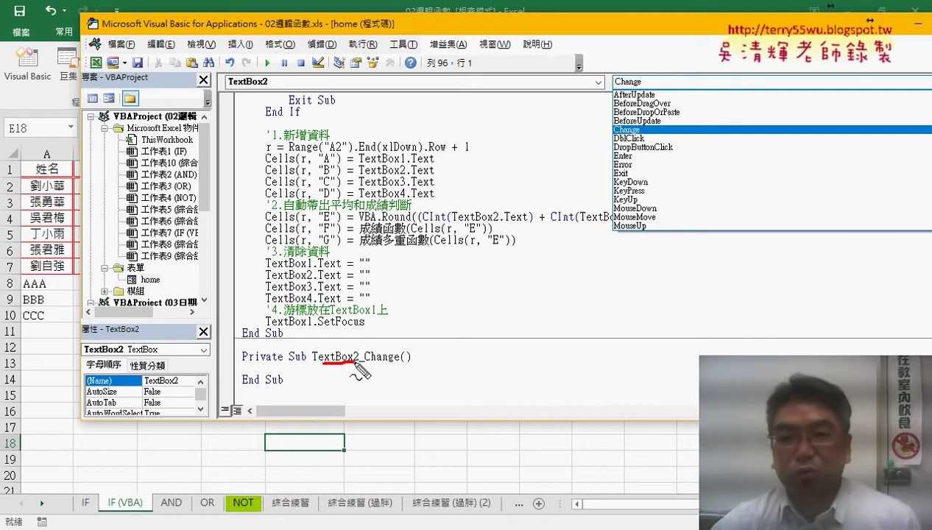
left_click_drag(648, 249, 660, 271)
left_click_drag(356, 361, 568, 208)
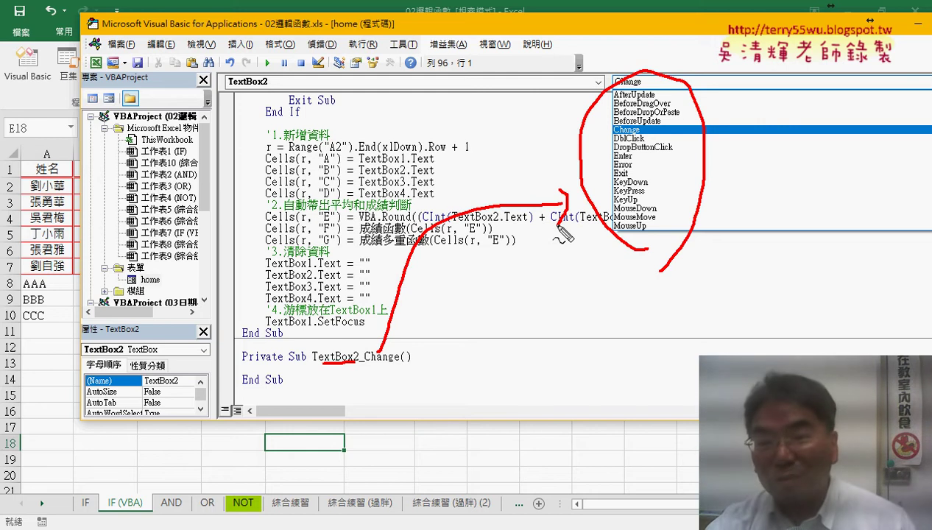
left_click_drag(615, 176, 630, 179)
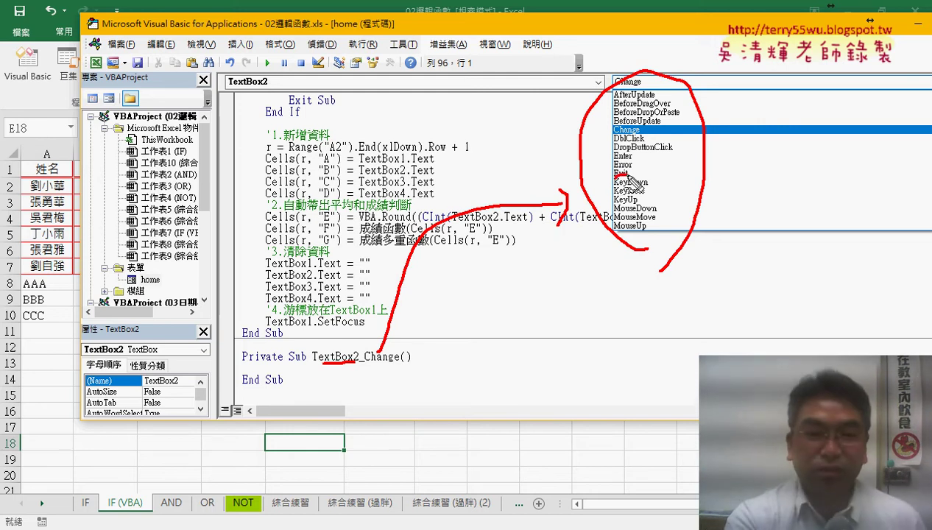
key("Escape")
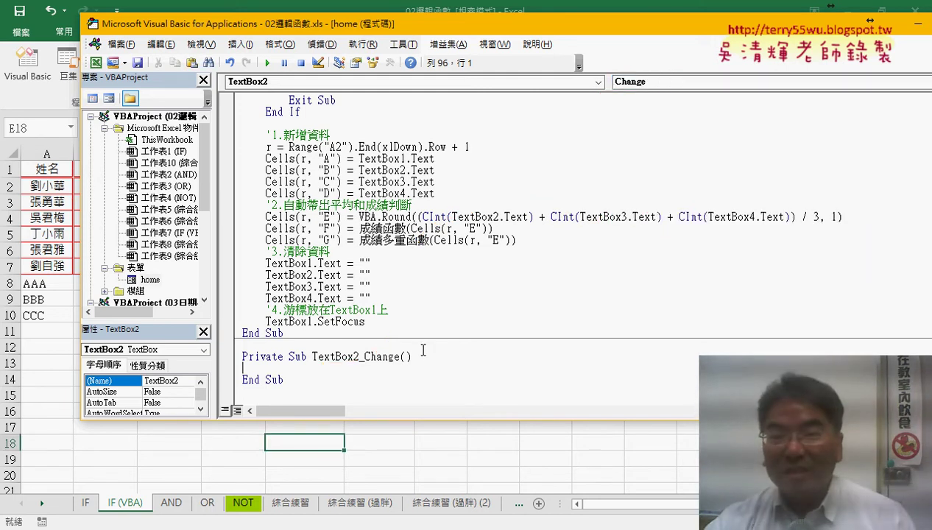
left_click(646, 82)
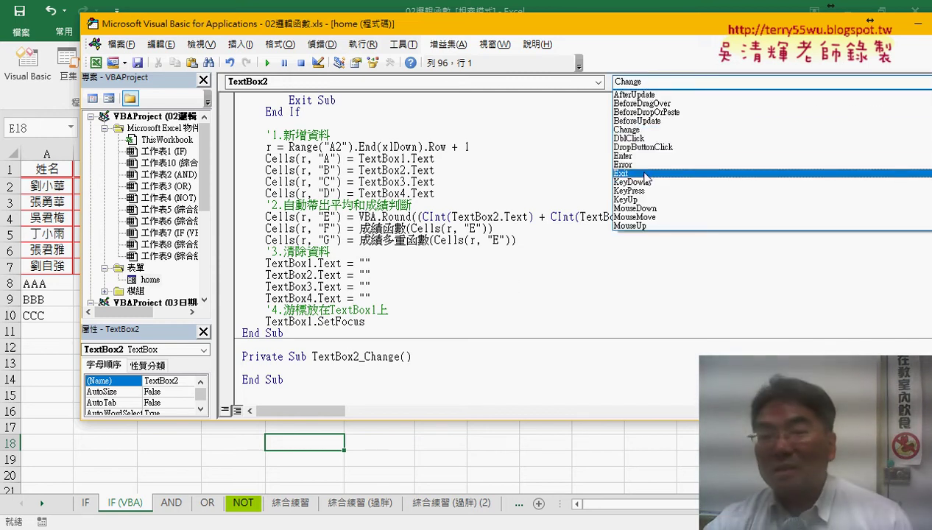
left_click(646, 177)
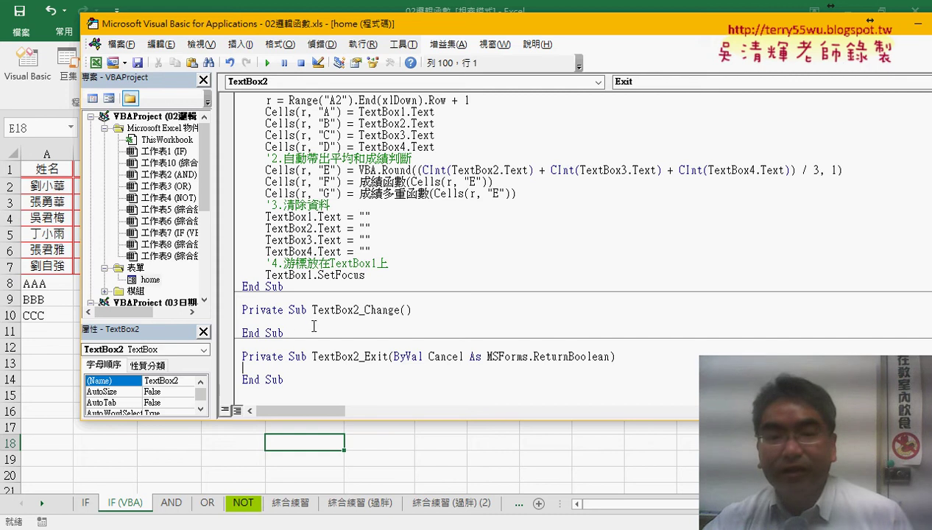
- Delete the empty TextBox2_Change procedure and indent the blank line inside TextBox2_Exit
left_click_drag(314, 328, 379, 300)
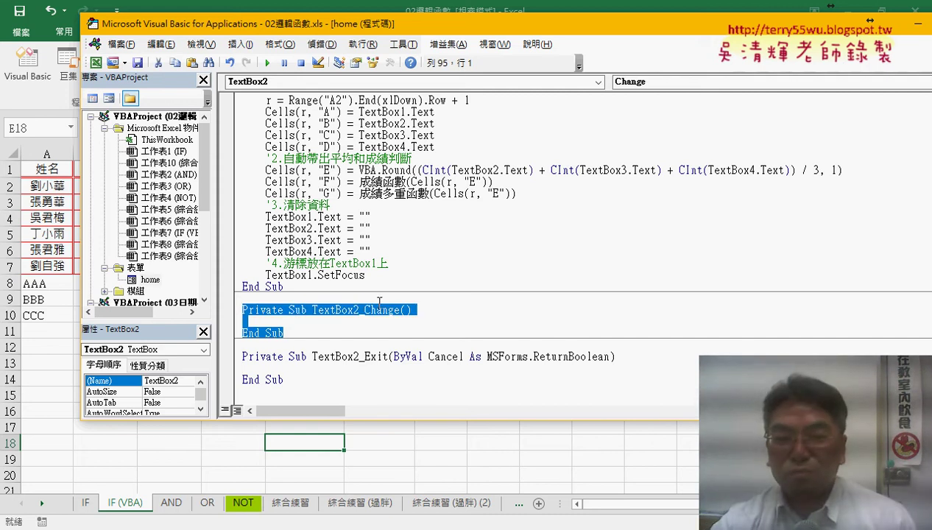
key("Delete")
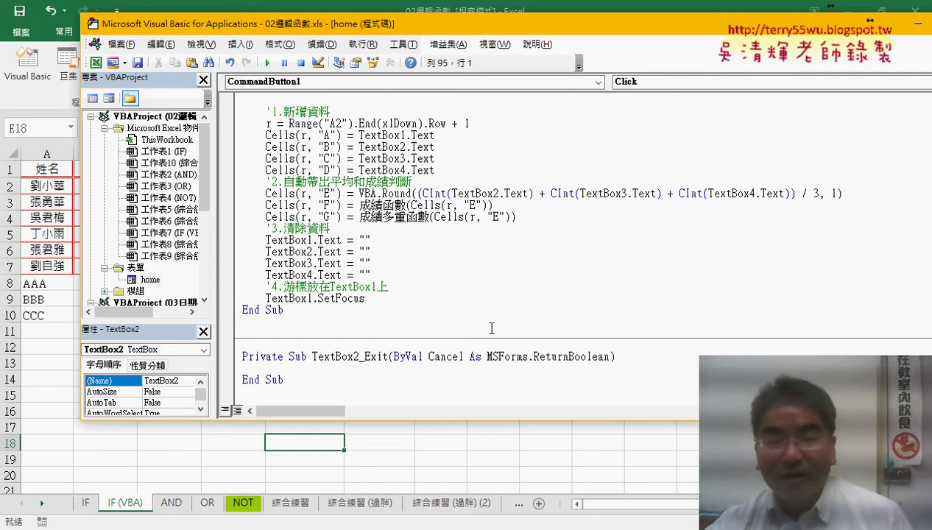
left_click(317, 368)
key("Tab")
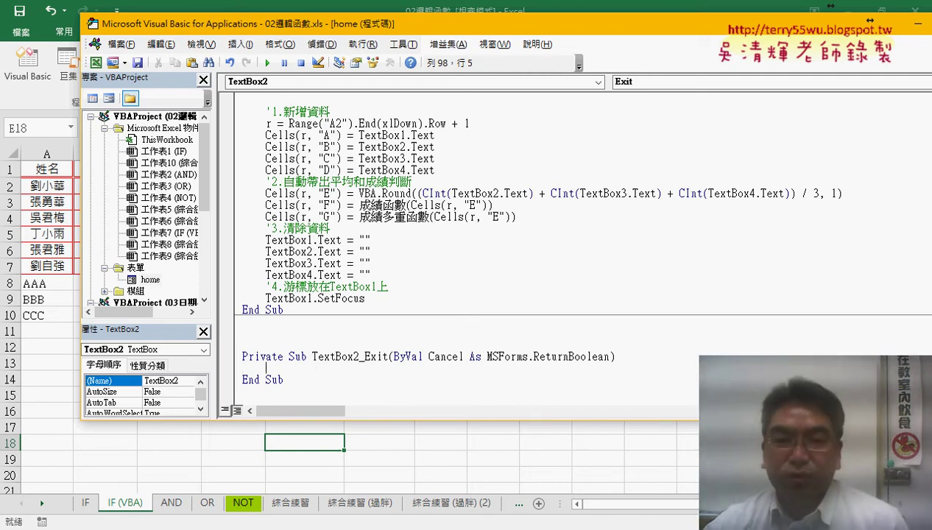
scroll(467, 272, "up", 6)
scroll(467, 271, "up", 3)
scroll(467, 272, "up", 7)
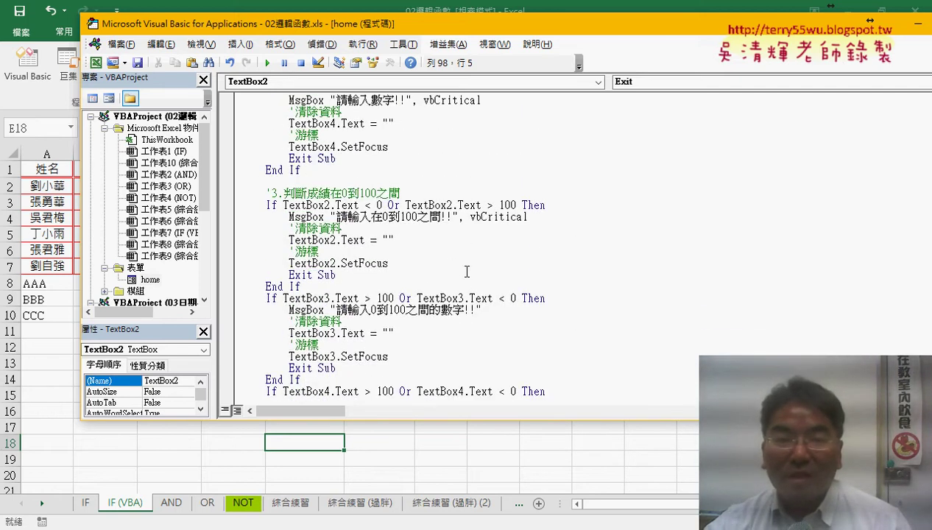
scroll(467, 272, "up", 5)
scroll(467, 272, "up", 3)
scroll(467, 272, "up", 2)
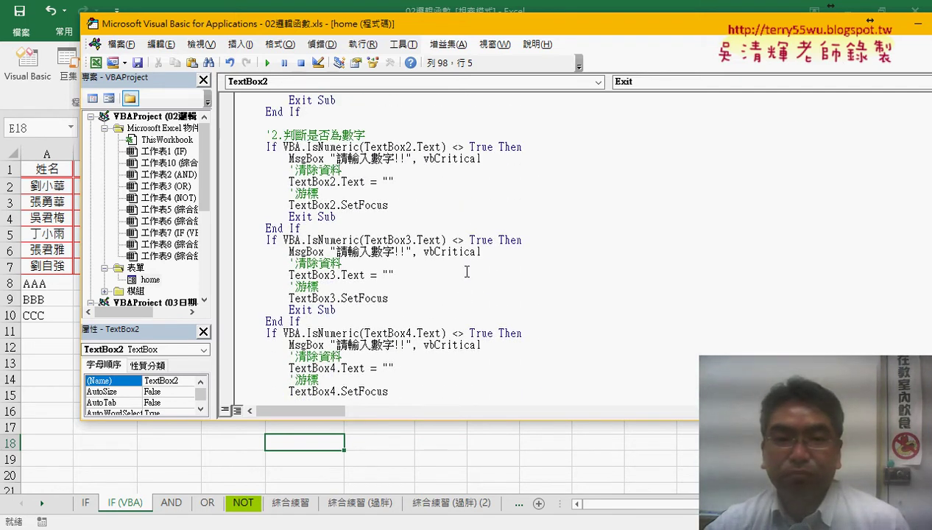
scroll(467, 272, "up", 4)
scroll(467, 272, "up", 2)
scroll(467, 272, "up", 1)
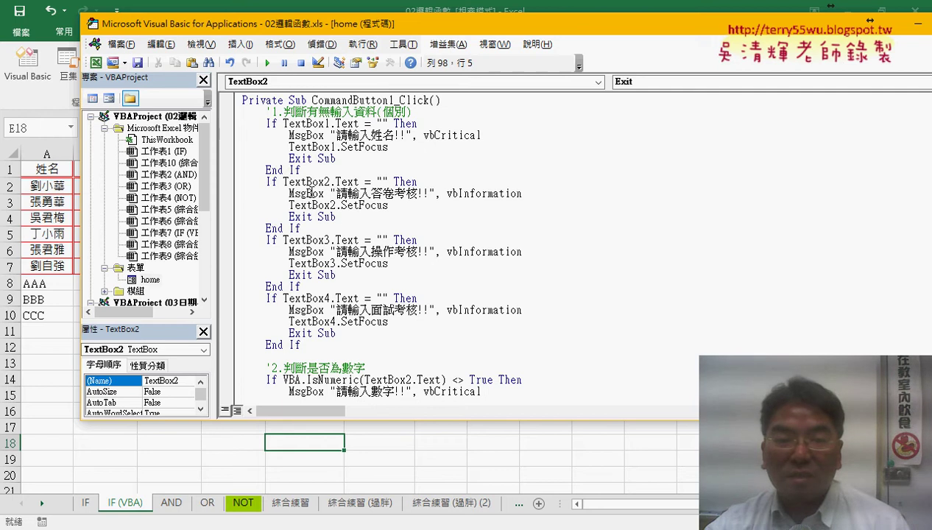
- Copy the If TextBox2.Text = "" check from CommandButton1_Click into TextBox2_Exit and run the form
left_click_drag(314, 230, 234, 193)
key("ctrl+c")
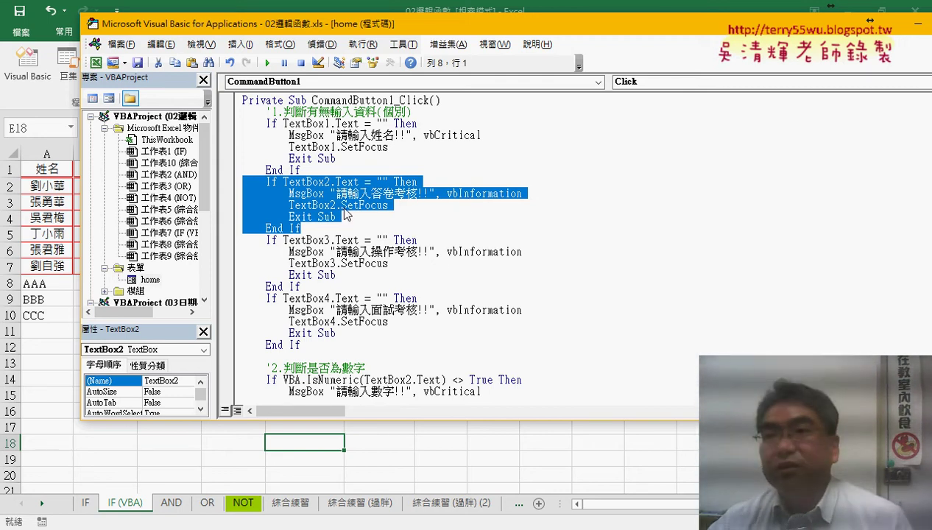
scroll(425, 318, "down", 6)
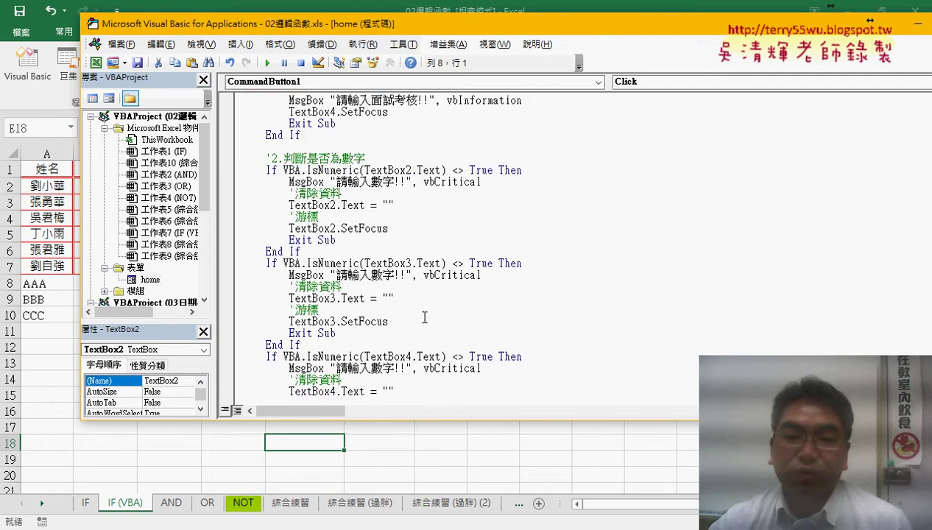
scroll(425, 317, "down", 6)
scroll(424, 318, "down", 6)
scroll(425, 317, "down", 6)
scroll(423, 317, "down", 1)
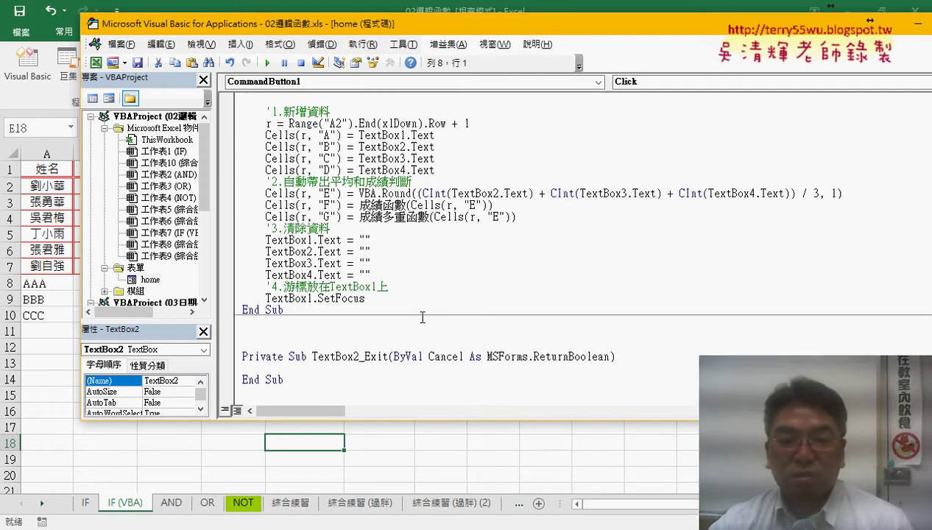
left_click(276, 366)
left_click_drag(267, 366, 221, 368)
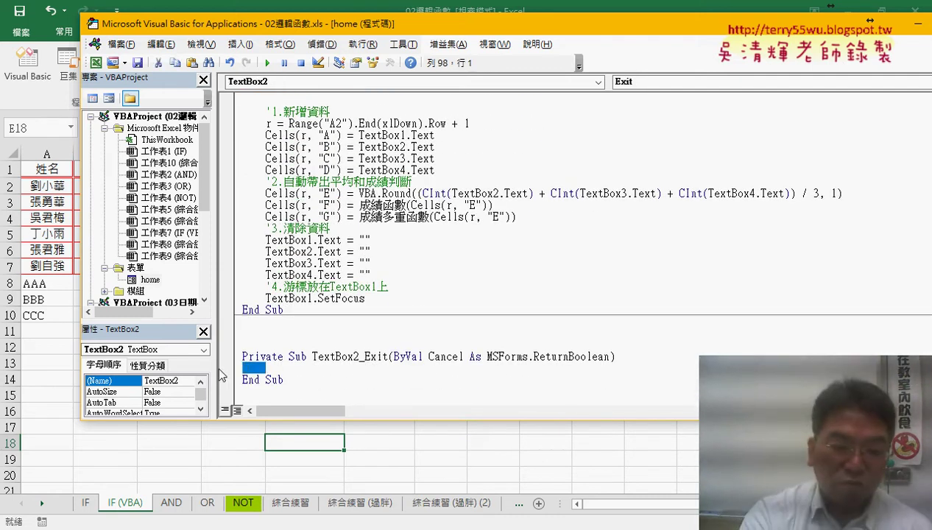
key("ctrl+v")
scroll(331, 353, "down", 1)
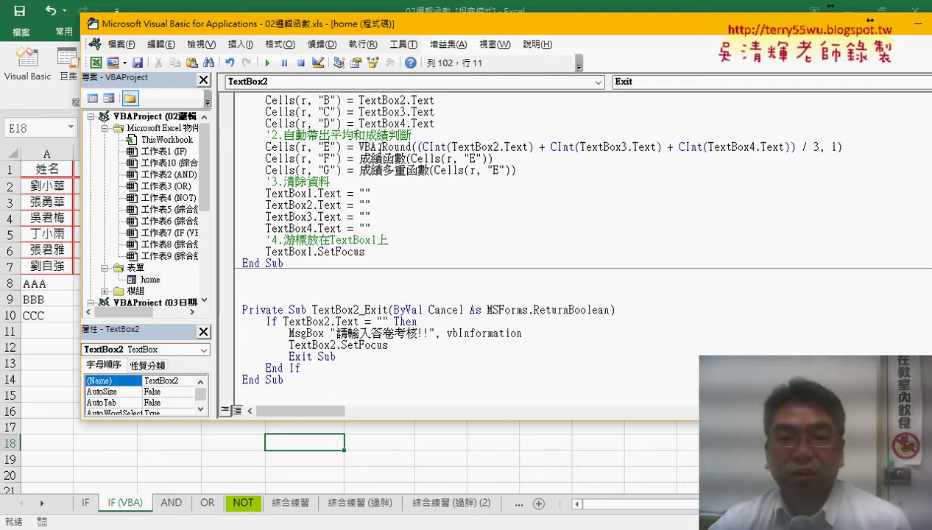
left_click(267, 62)
type("DDD")
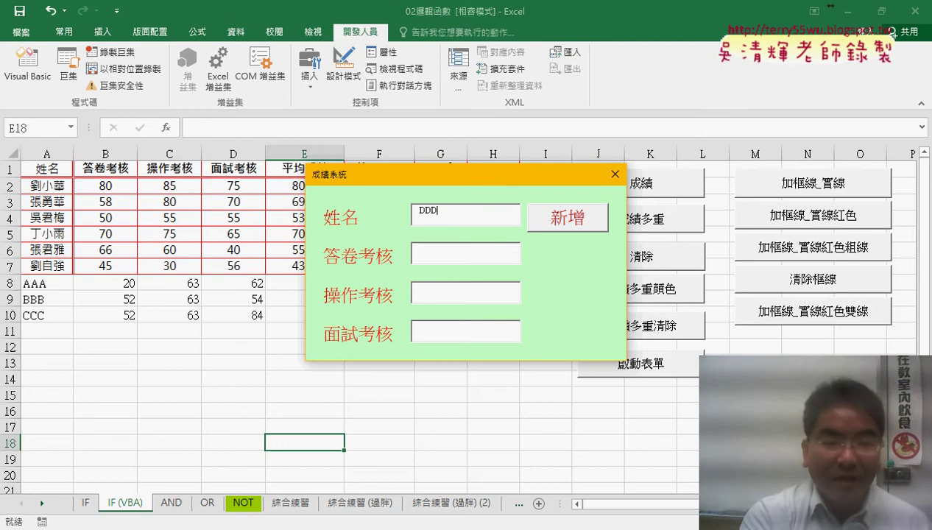
- Leave the empty 答卷考核 box to trigger the 請輸入答卷考核!! warning, then move it aside
key("Tab")
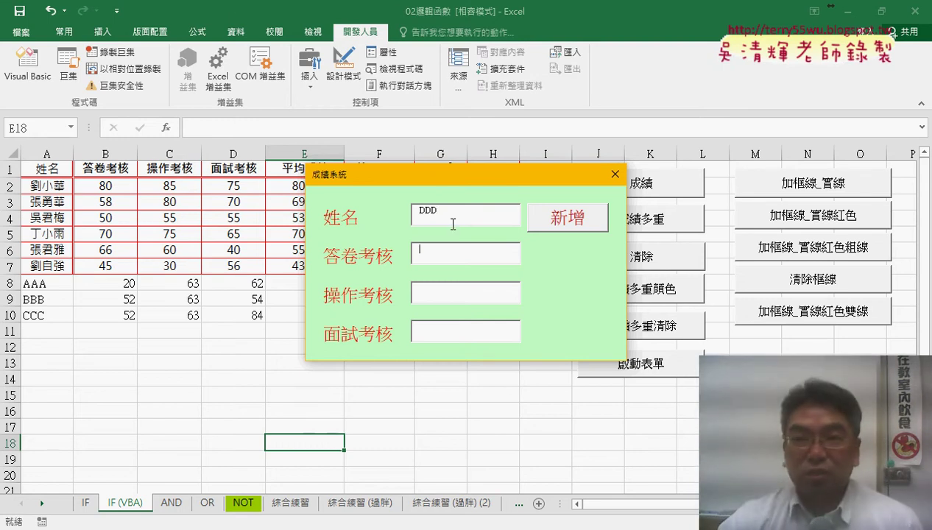
left_click(453, 299)
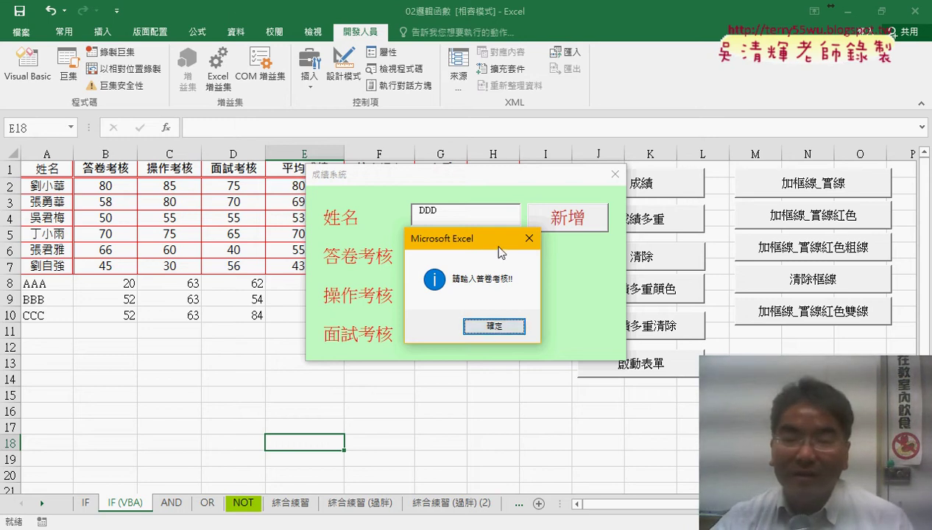
left_click_drag(489, 240, 729, 231)
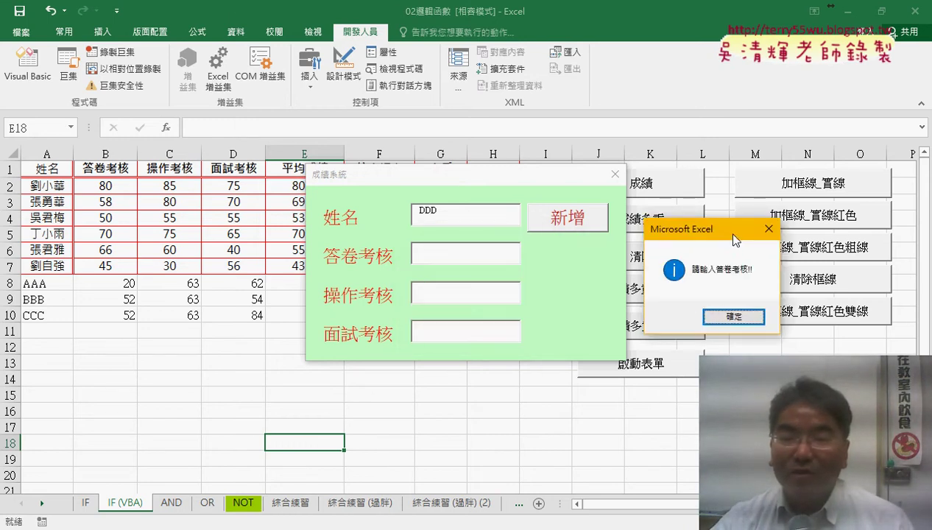
- Dismiss the 請輸入答卷考核!! warning with 確定 and return to the empty 答卷考核 box
left_click(728, 322)
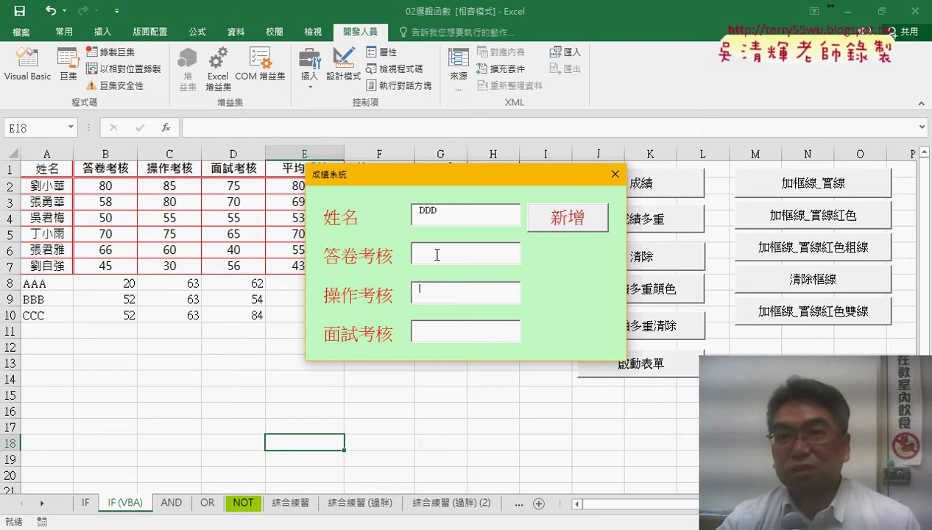
left_click(436, 255)
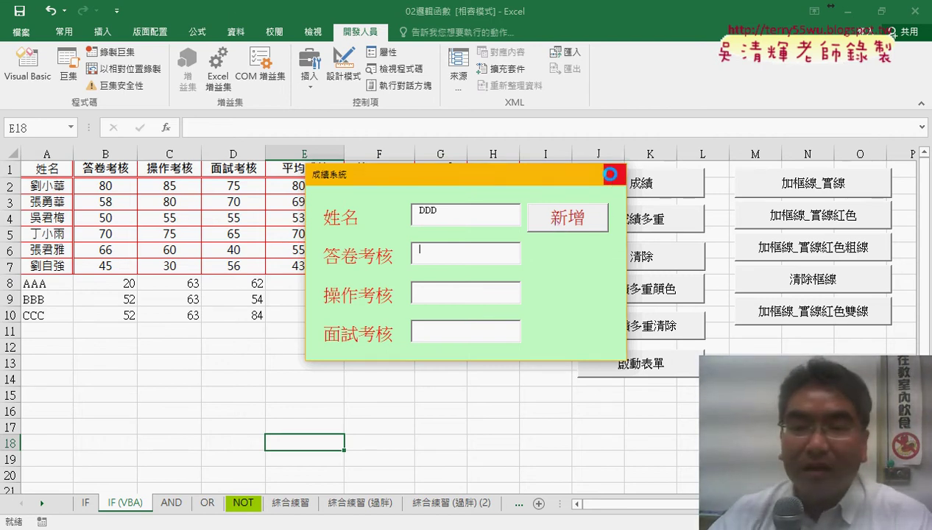
- Close the grade form, review the TextBox2_Exit code, then close the VBA editor
left_click(614, 175)
left_click(495, 327)
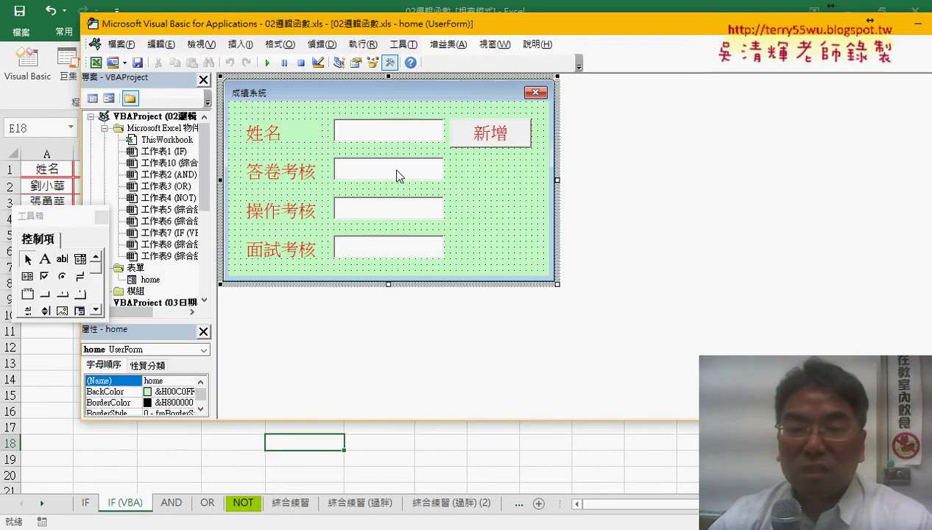
double_click(404, 177)
left_click(646, 82)
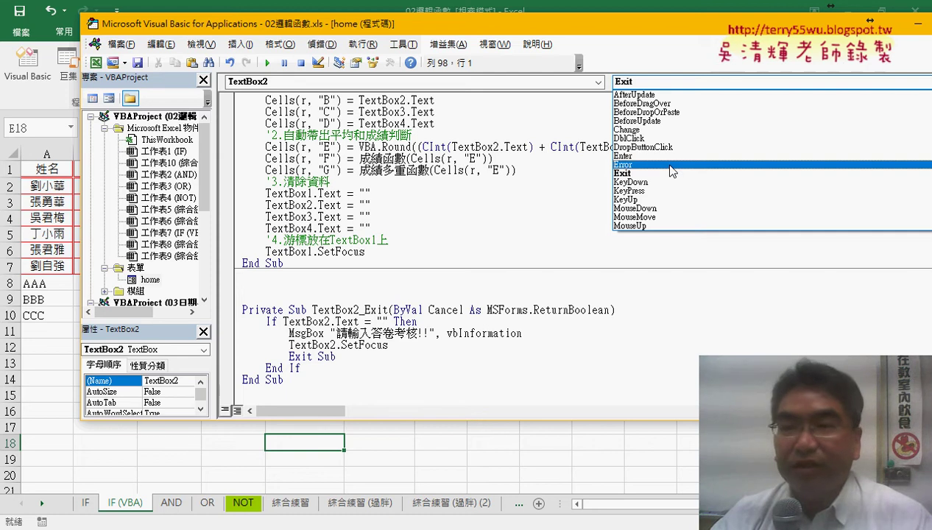
left_click(785, 29)
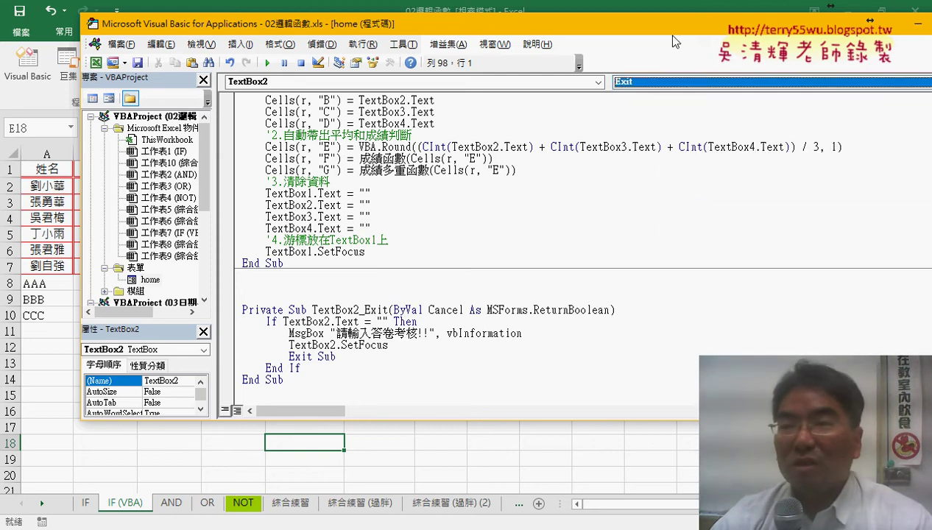
left_click_drag(664, 34, 604, 34)
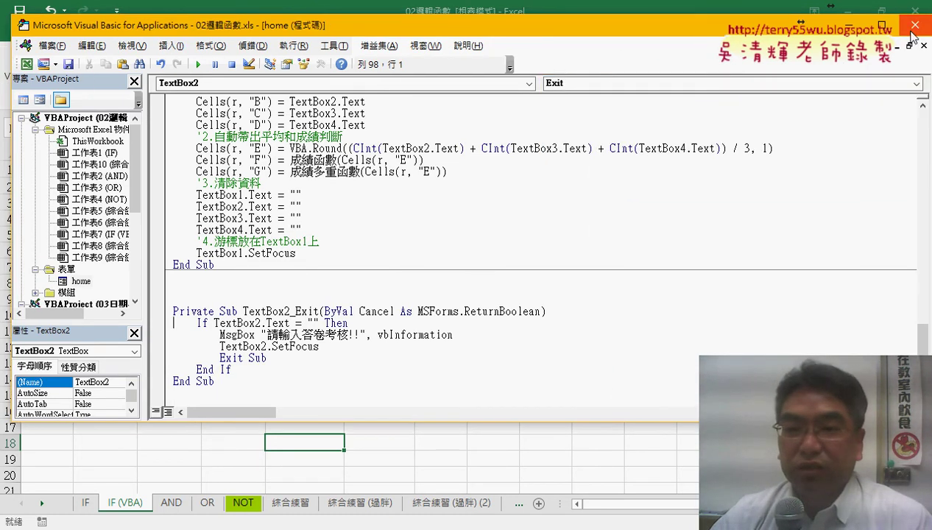
left_click(922, 25)
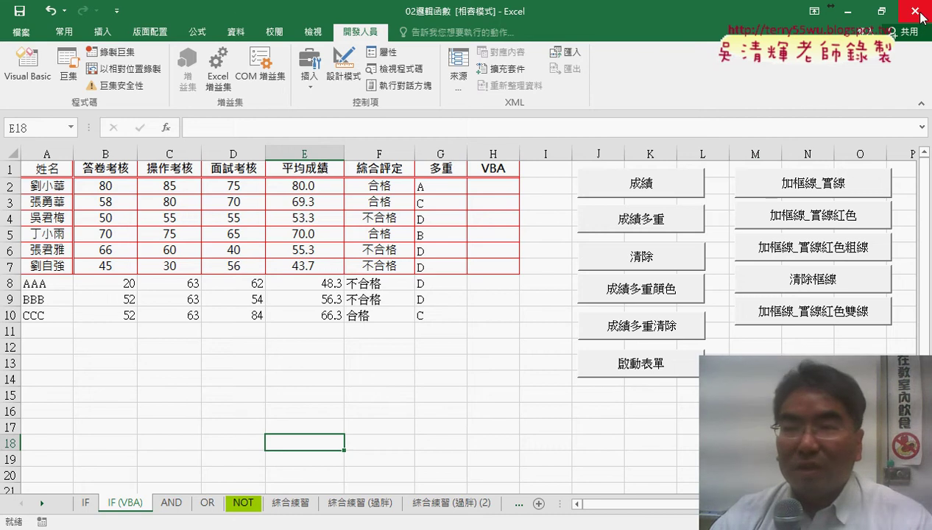
- Minimize the 02邏輯函數 workbook and bring the 03日期與時間函數 workbook to the front
left_click(849, 17)
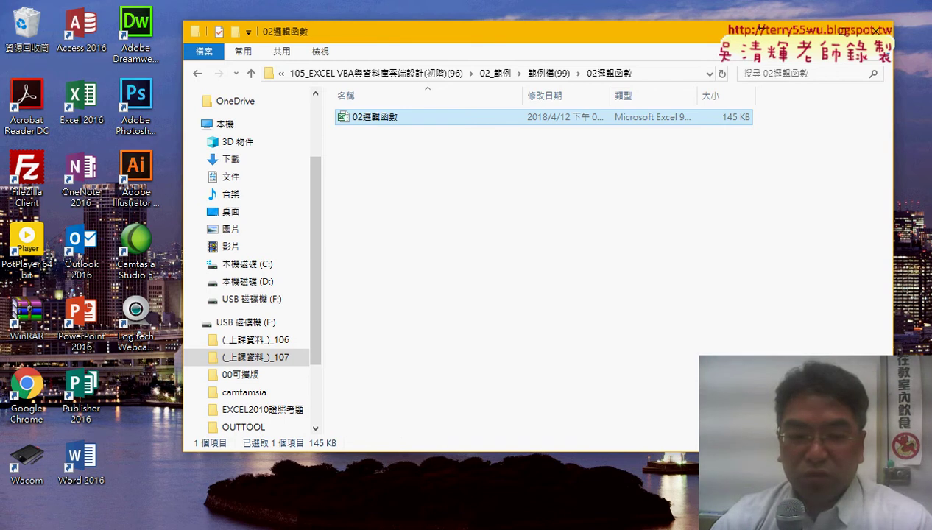
left_click(298, 501)
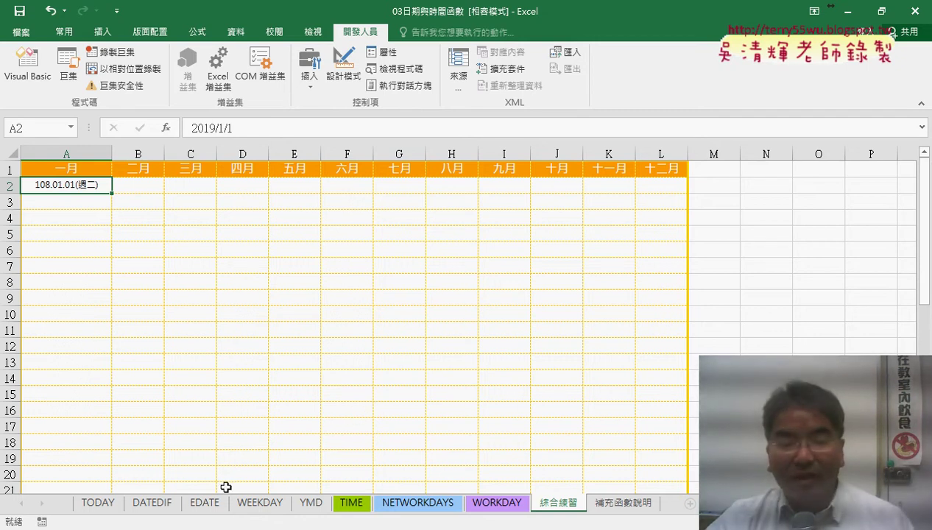
- Go to the EDATE sheet and check the Olympic date 2020/7/24 in D1
left_click(208, 506)
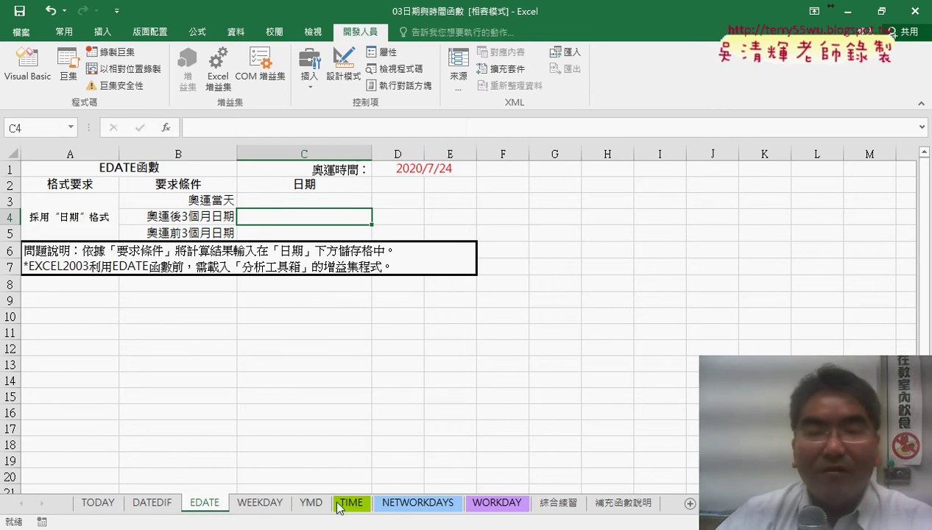
left_click(433, 167)
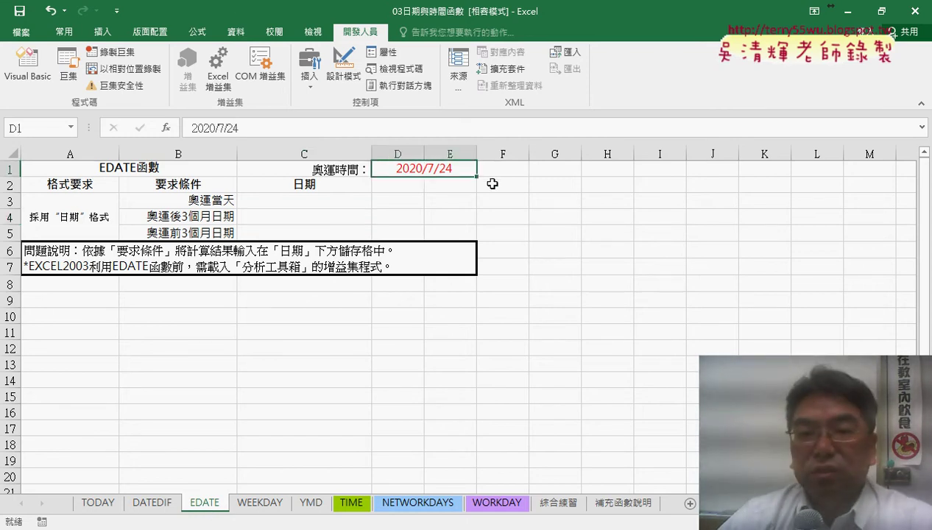
- Enter =D1 in C3 so the Olympic-day date shows 2020年7月24日
left_click(305, 201)
type("=")
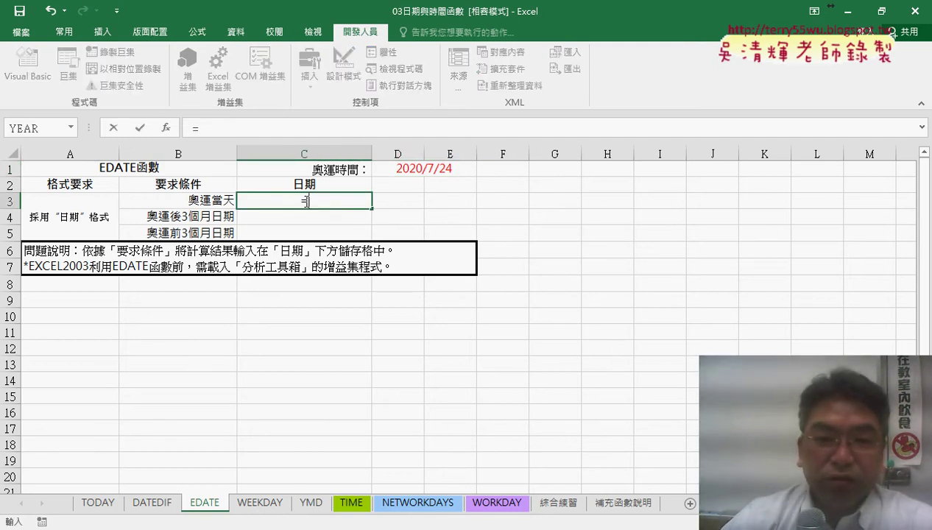
left_click(413, 163)
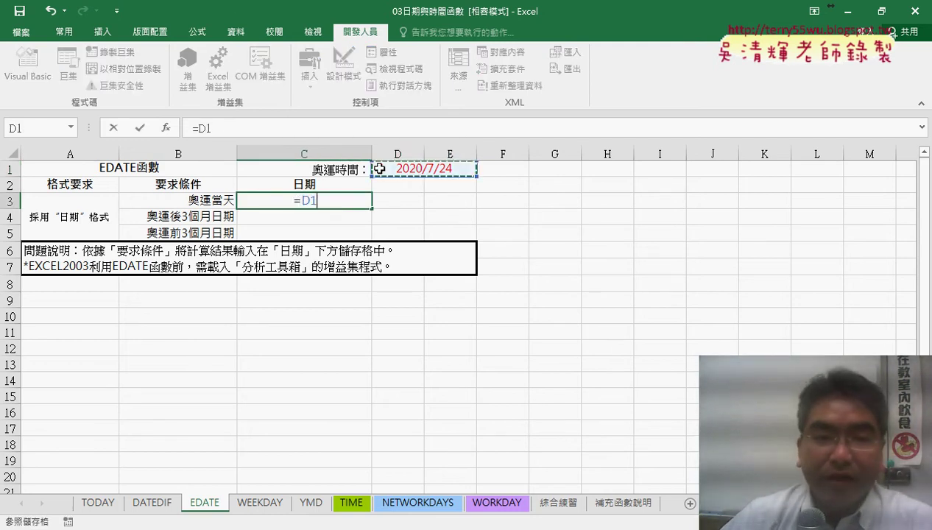
left_click(140, 127)
left_click(318, 216)
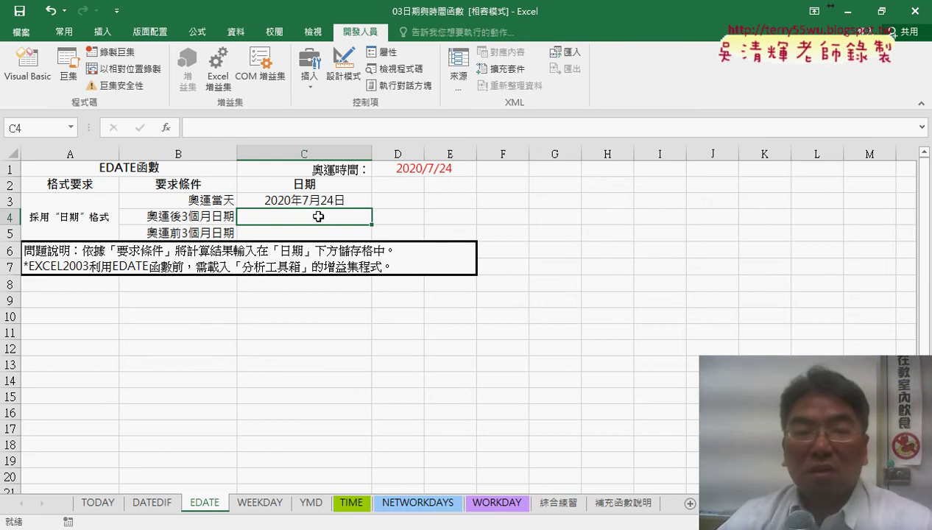
- Start a DATE function in C4 with Year YEAR(C3) and Month MONTH(C3)
left_click(168, 131)
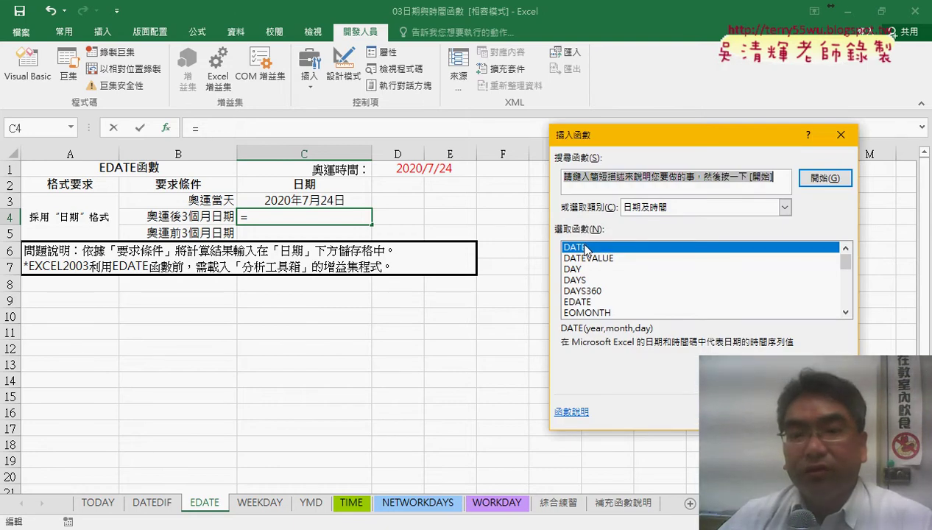
double_click(582, 247)
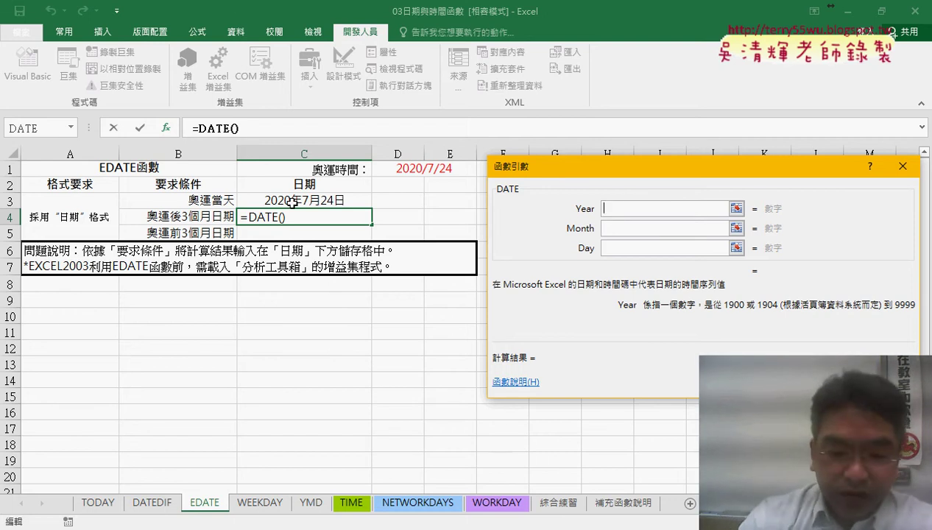
type("y")
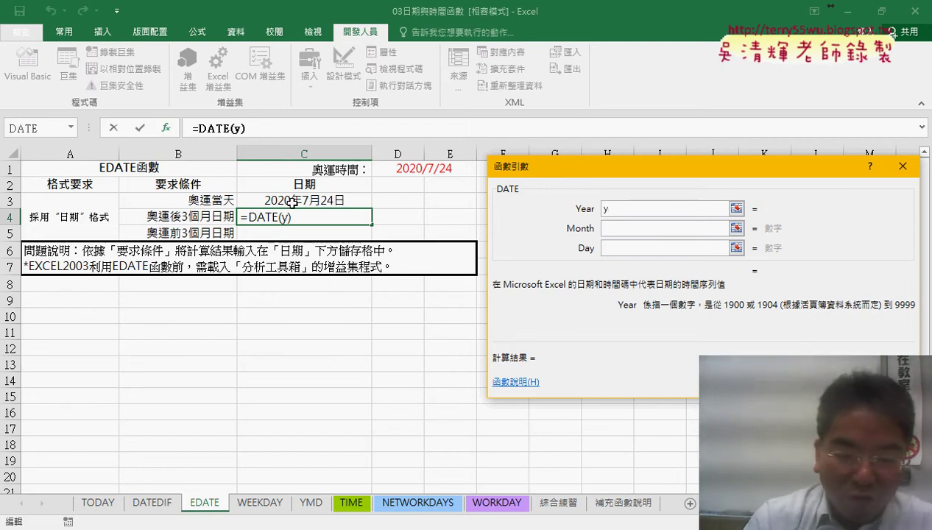
type("ear(")
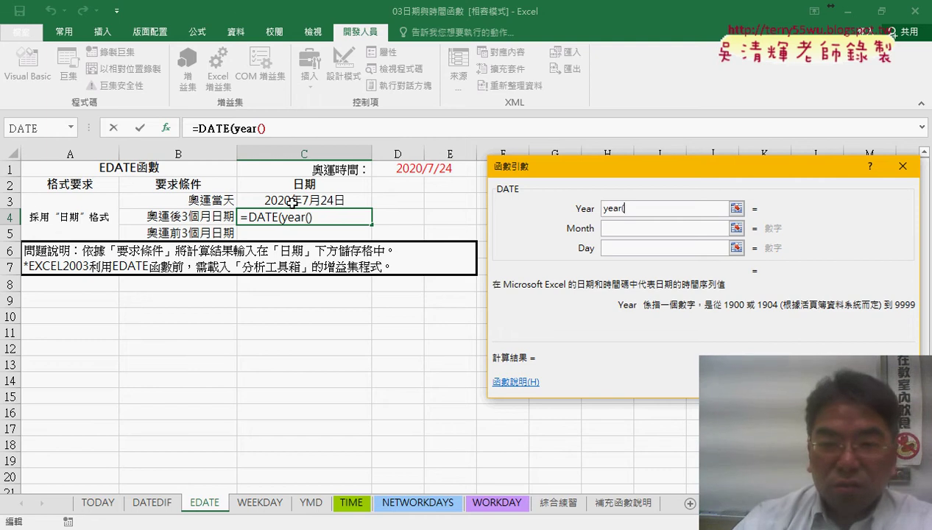
left_click(293, 203)
type(")")
left_click(725, 227)
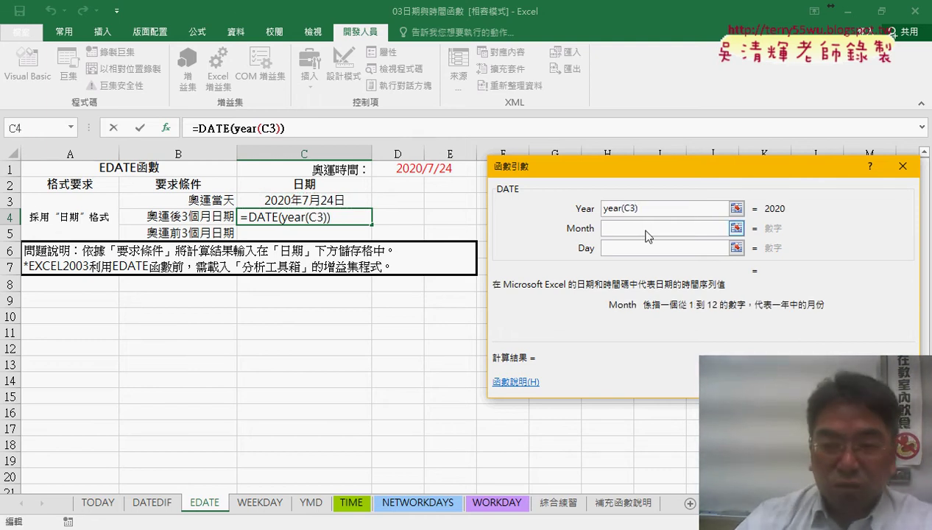
type("mo")
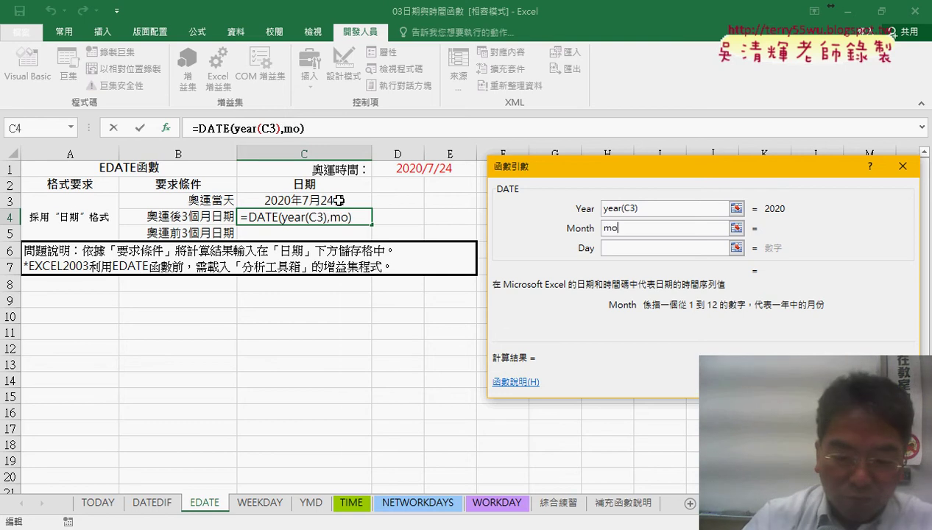
type("nth(")
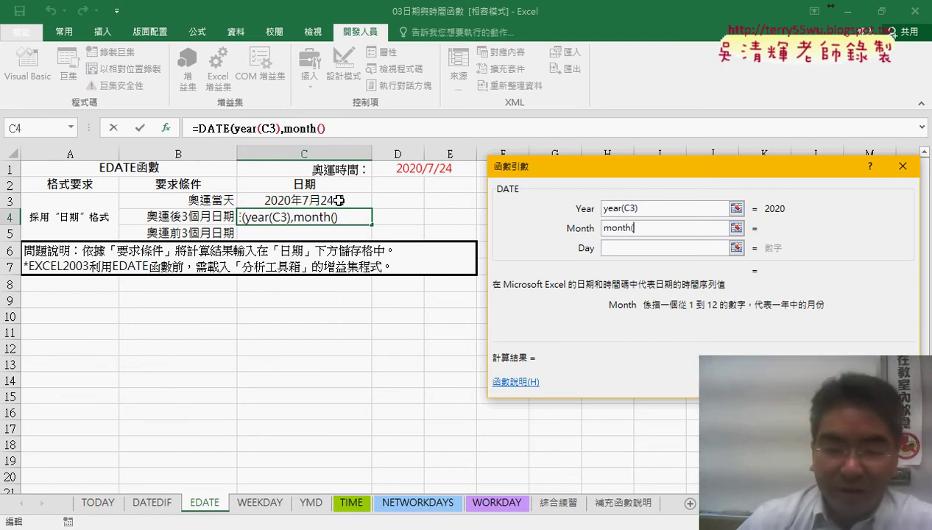
left_click(339, 200)
type(")")
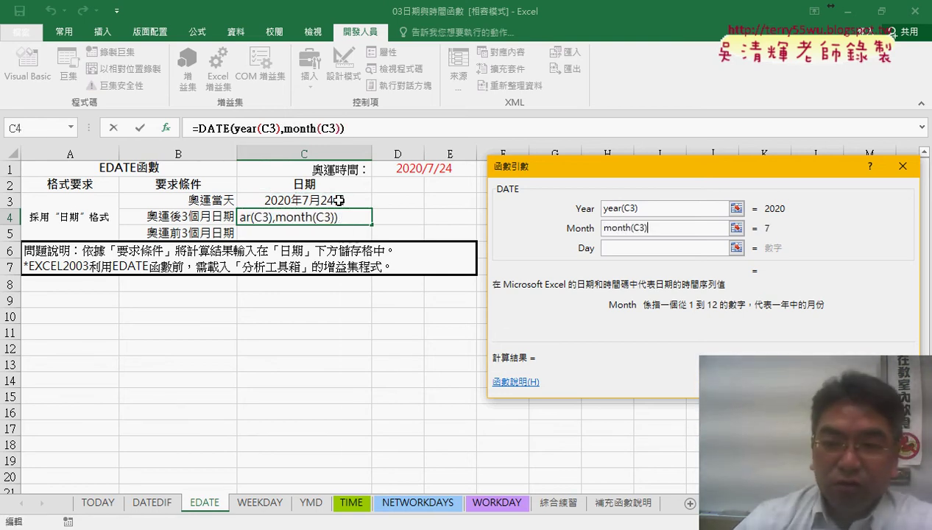
- Set Day to DAY(C3), change Month to MONTH(C3)+3, and confirm, giving 2020年10月24日
left_click(634, 248)
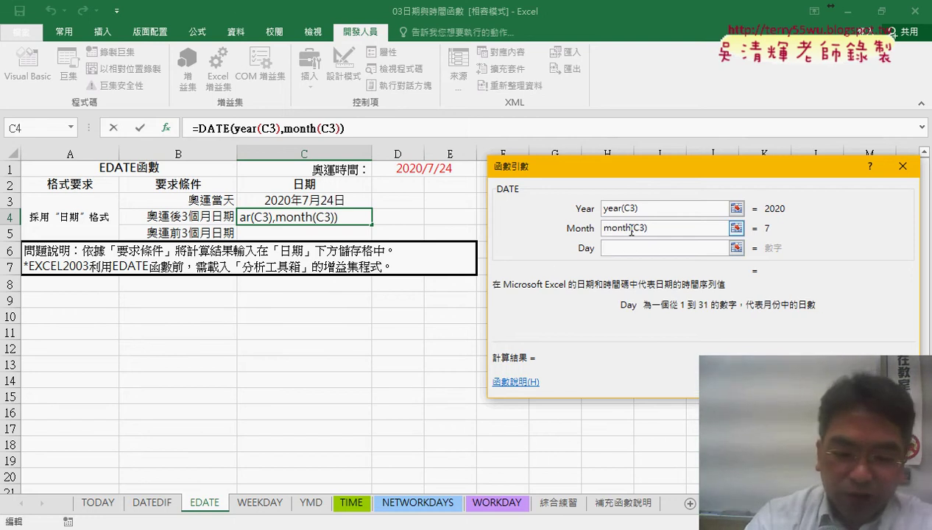
type("day")
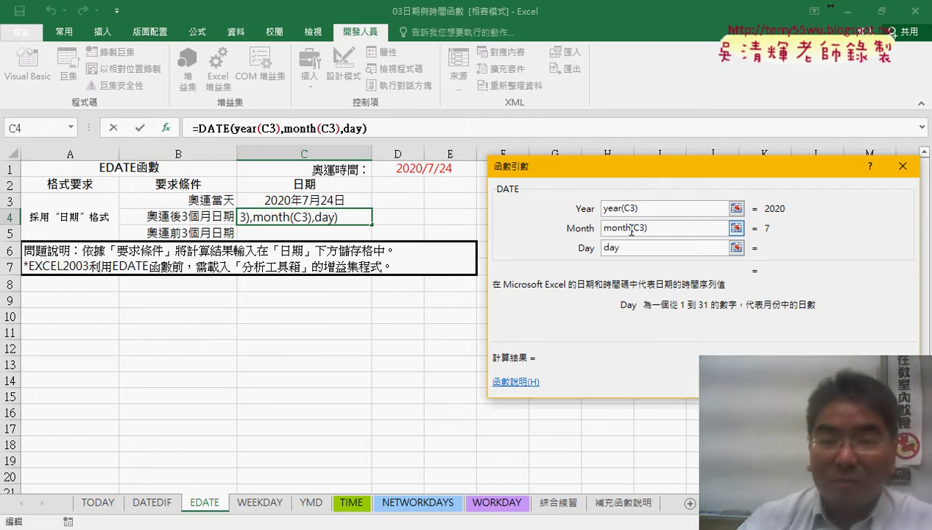
type("(")
left_click(338, 199)
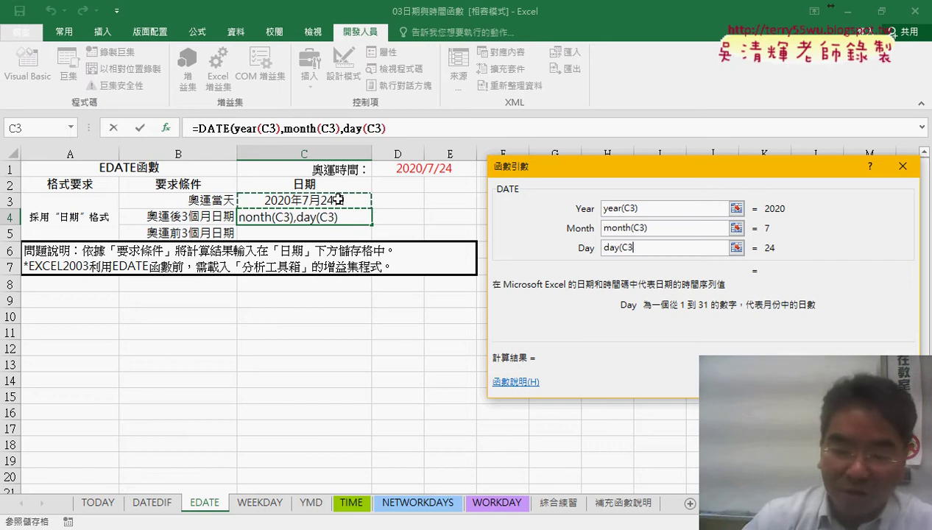
type(")")
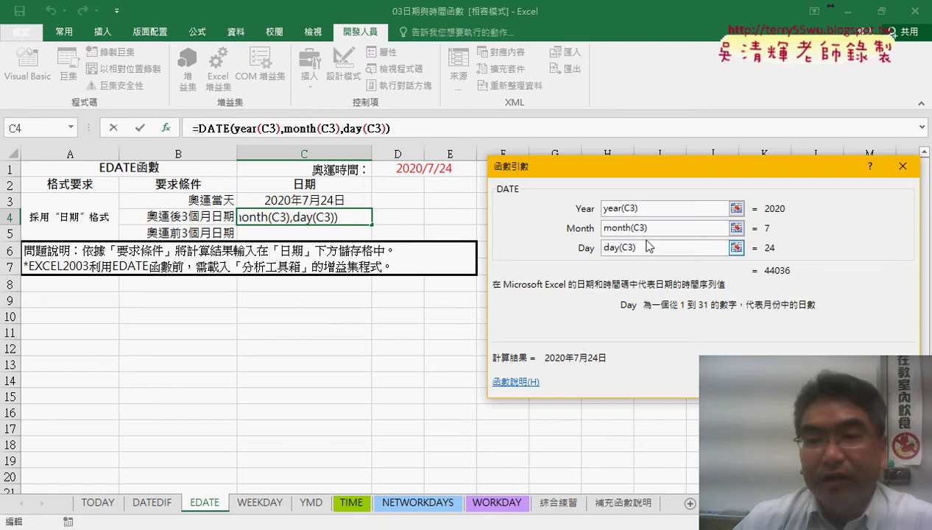
left_click(598, 228)
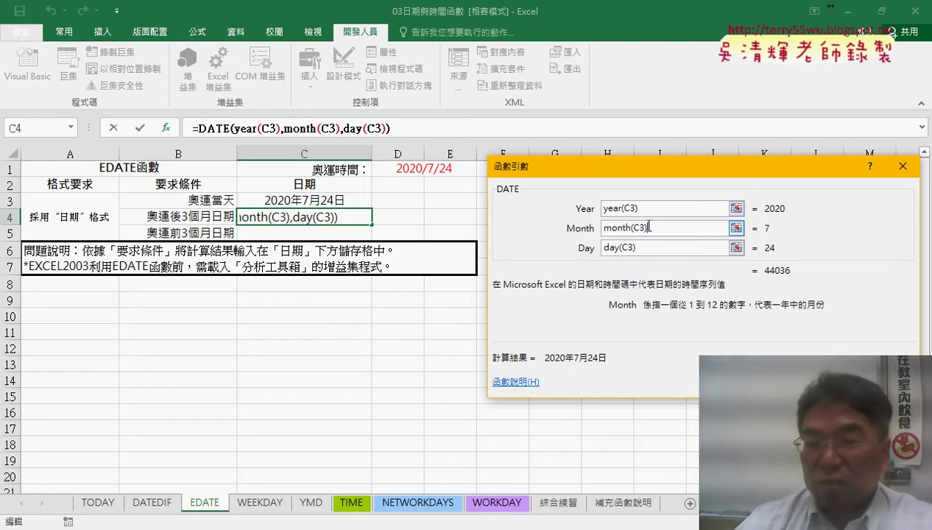
type("+3")
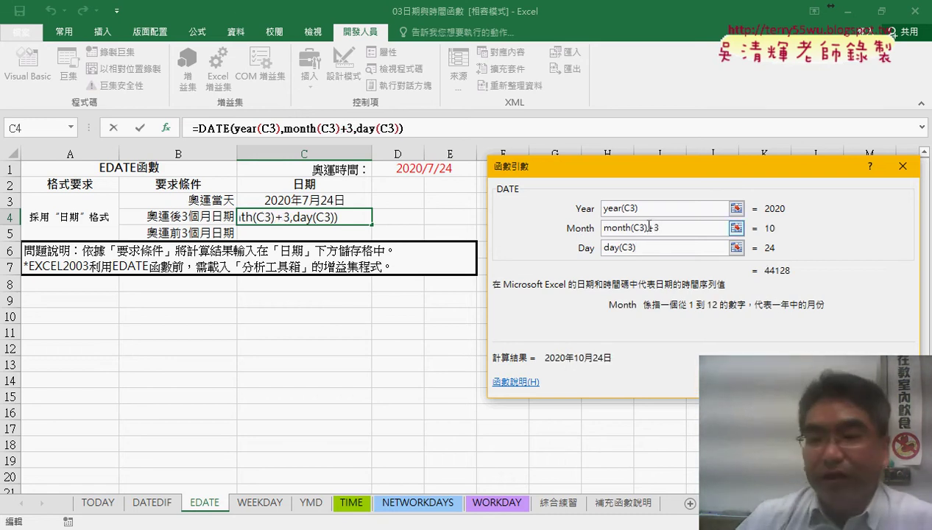
left_click(818, 381)
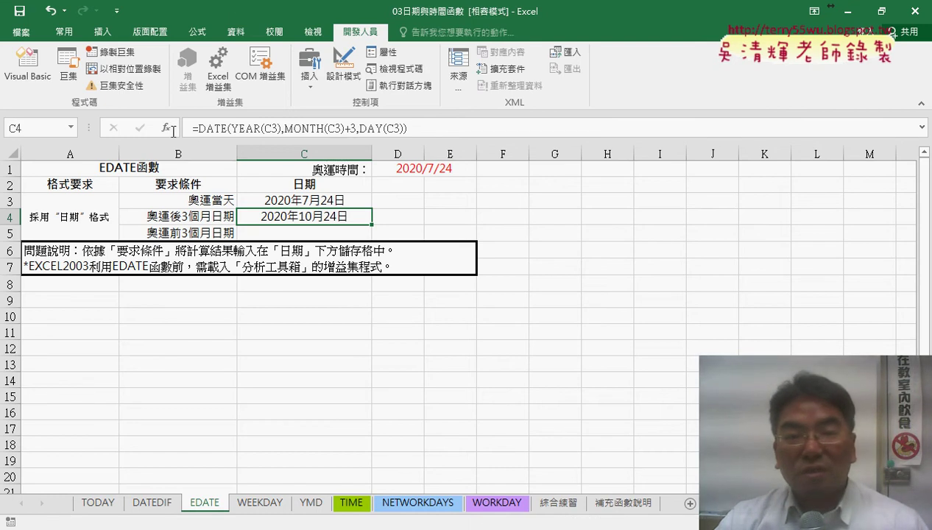
- Review the arguments of C4's DATE(YEAR(C3),MONTH(C3)+3,DAY(C3)) and keep the formula
left_click(225, 129)
key("ctrl+a")
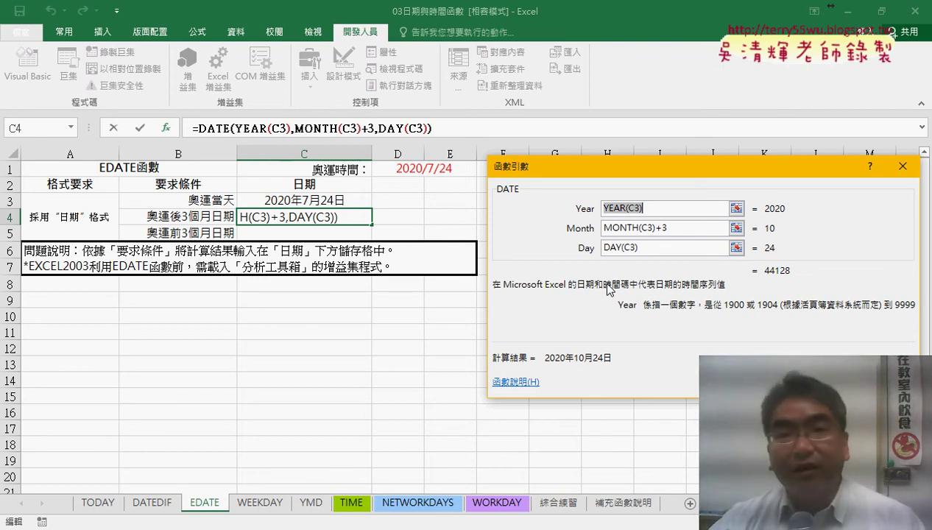
key("Return")
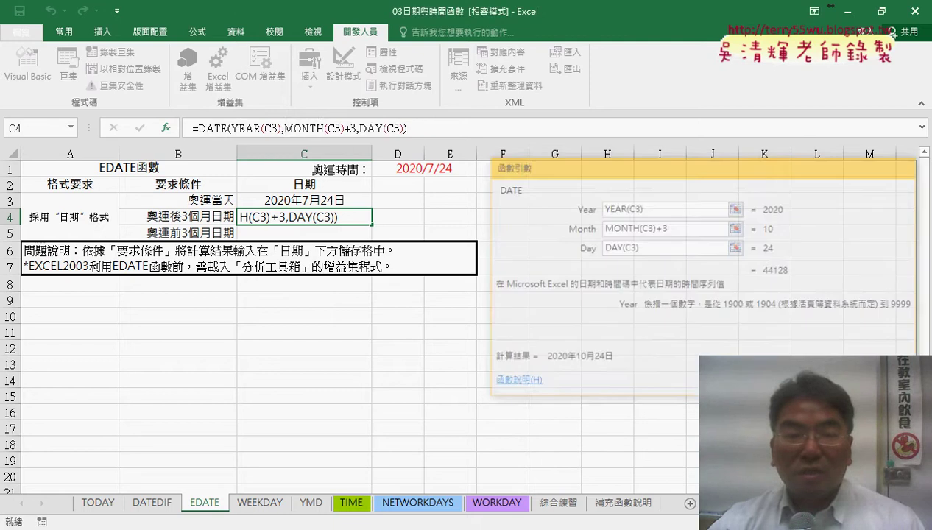
left_click(416, 221)
- Insert =EDATE(C3,3) in D4, which returns the serial number 44128
left_click(166, 128)
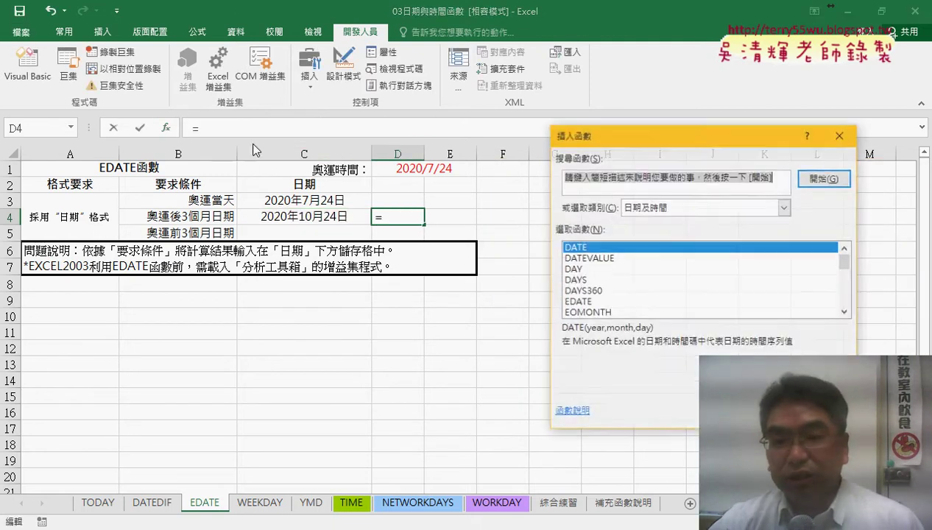
left_click(582, 302)
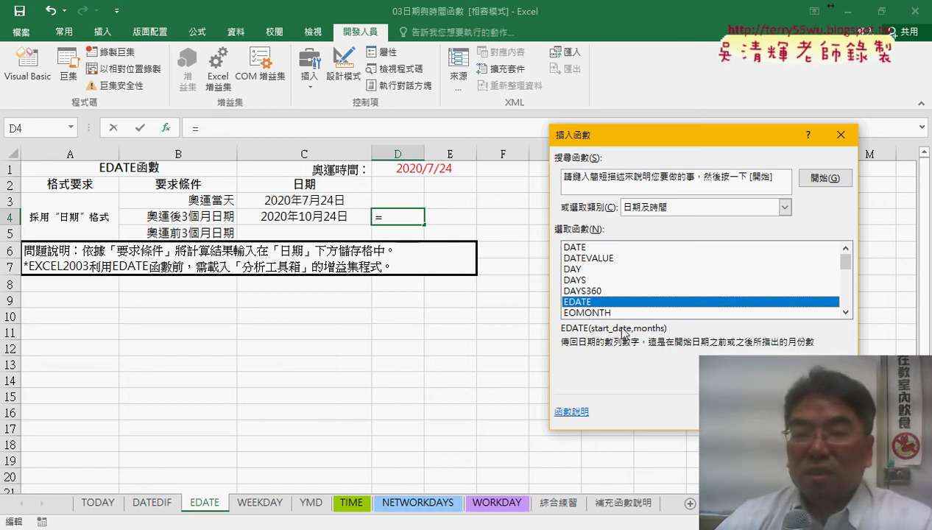
double_click(589, 302)
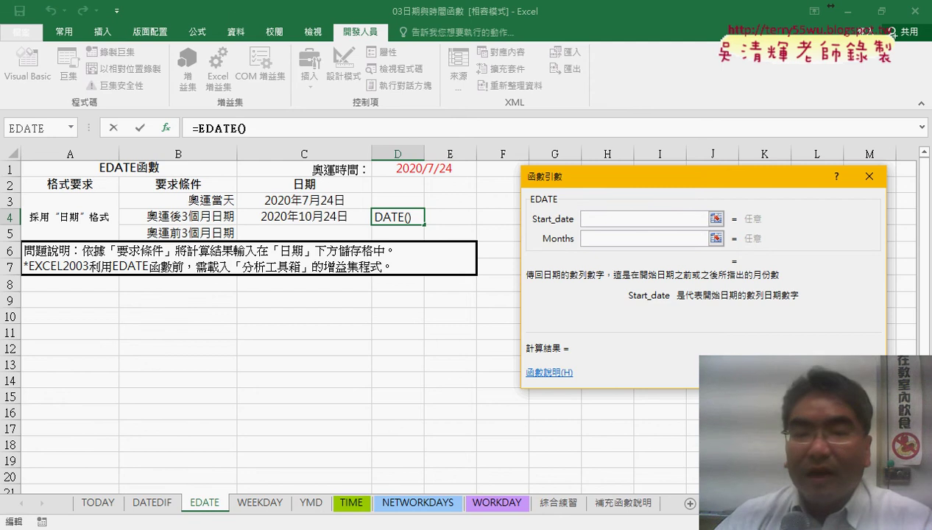
left_click(328, 201)
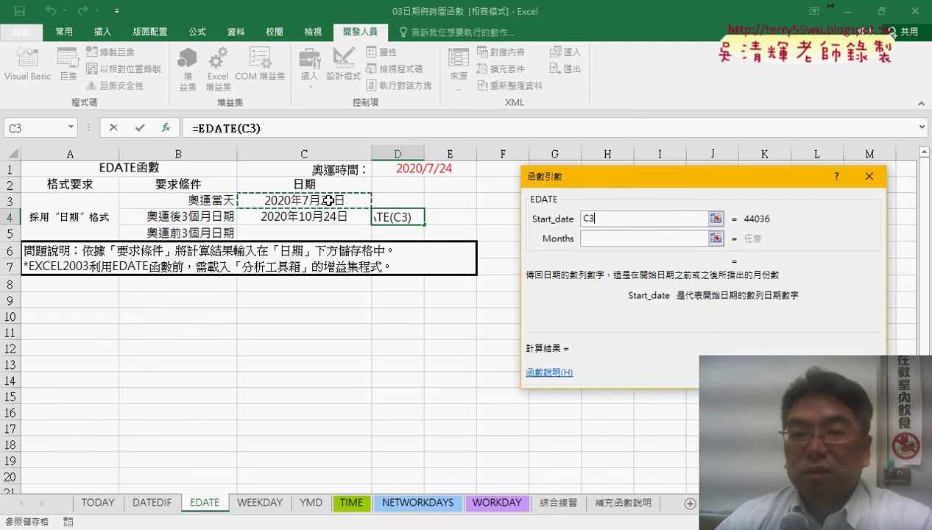
left_click(614, 239)
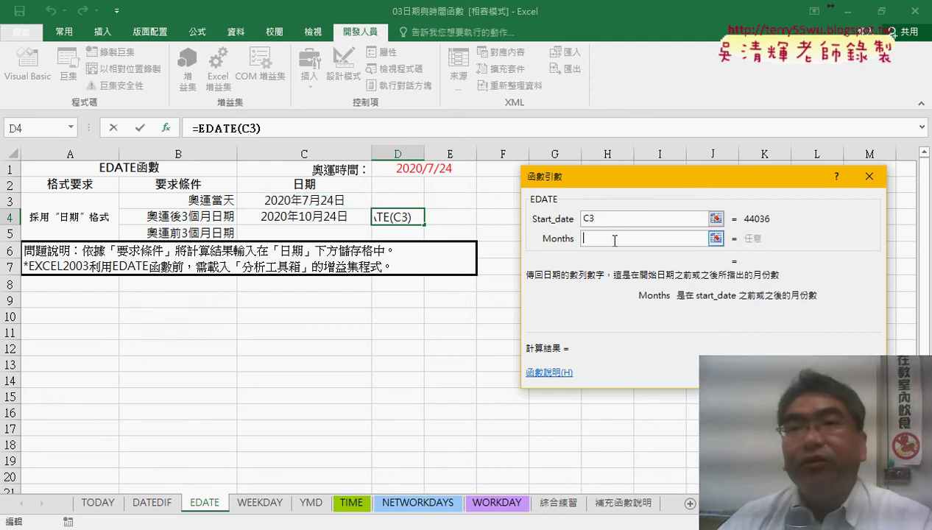
type("3")
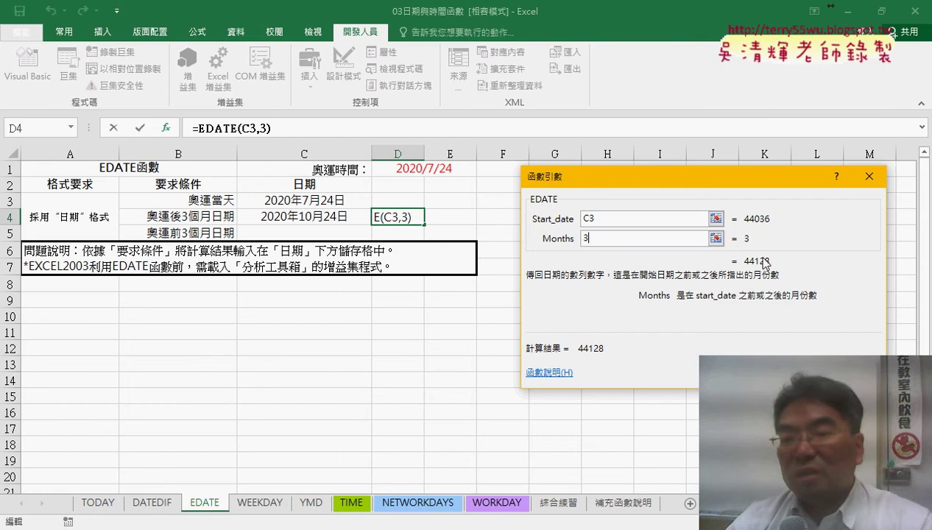
key("Return")
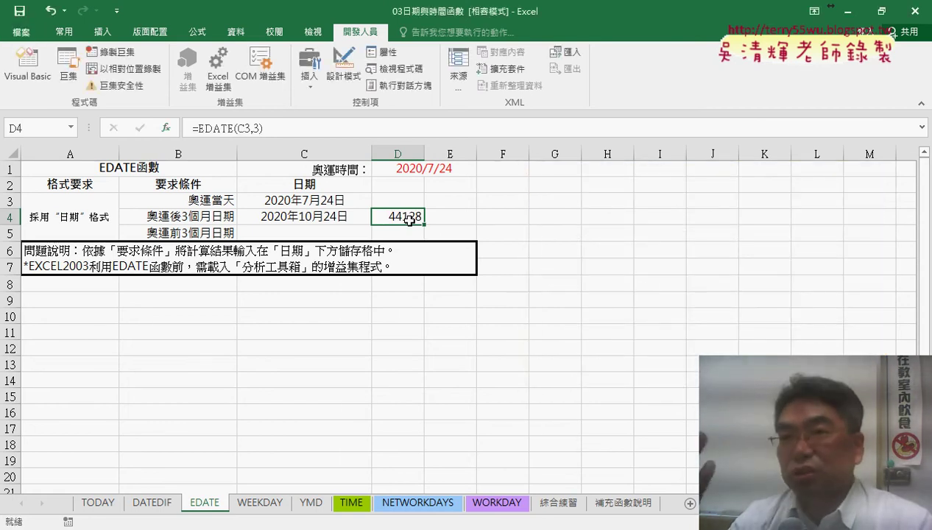
- Give D4 a Date number format so it displays 2020/10/24
right_click(410, 221)
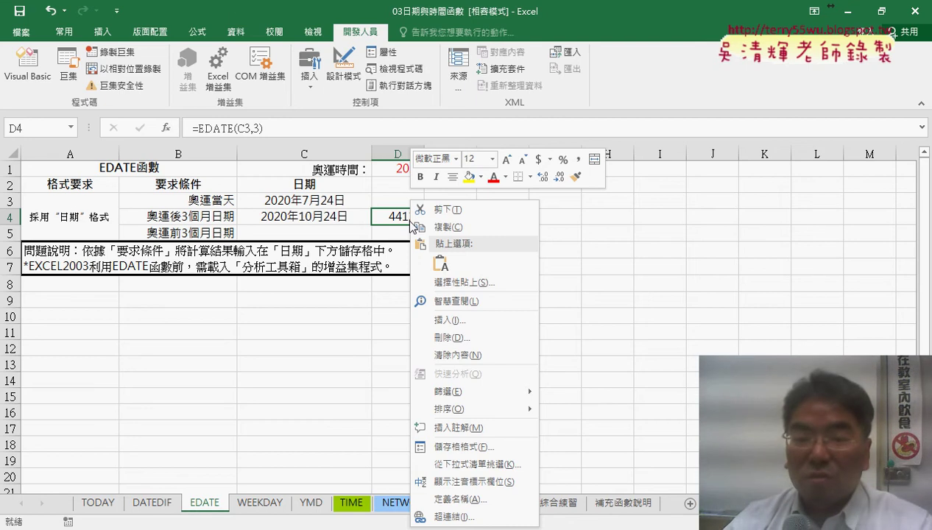
left_click(482, 447)
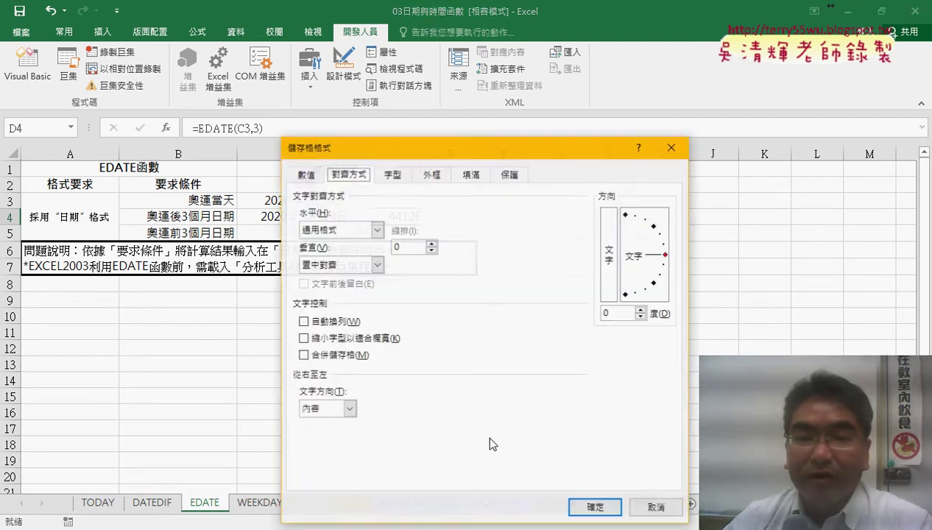
left_click(307, 174)
left_click_drag(444, 154, 686, 94)
left_click(557, 193)
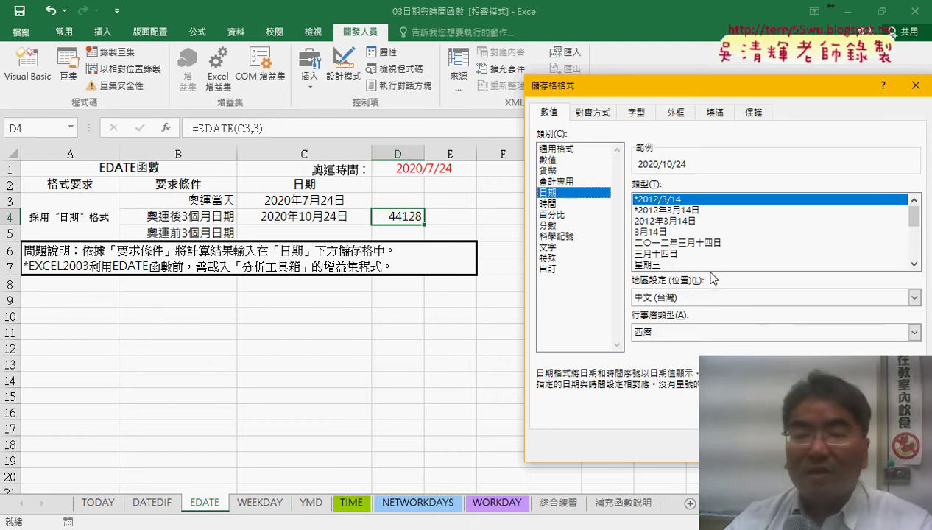
key("Return")
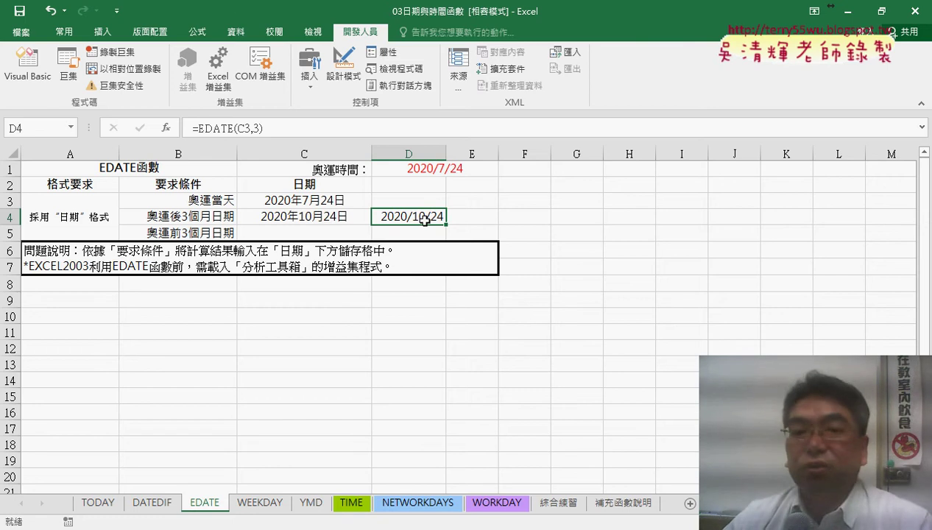
- Copy C4's DATE formula text from the formula bar
left_click(333, 234)
left_click(320, 218)
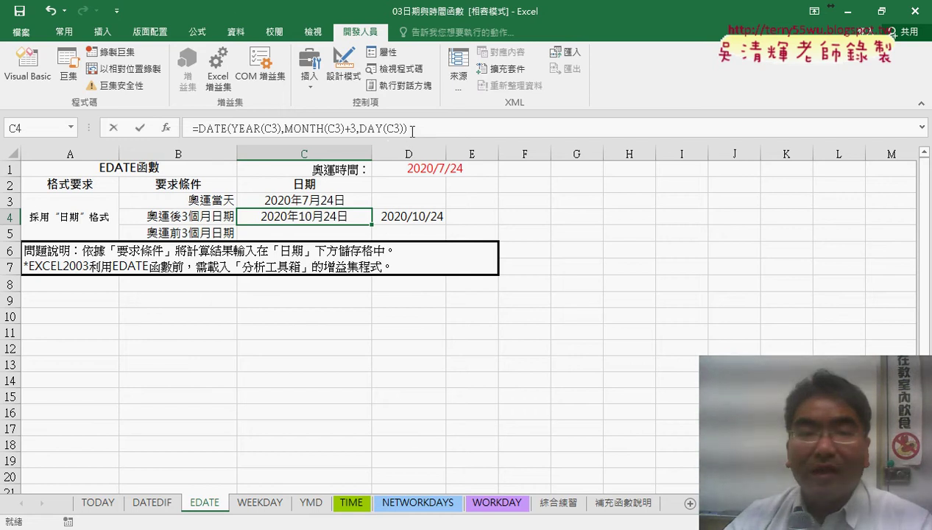
left_click_drag(412, 131, 191, 130)
right_click(269, 131)
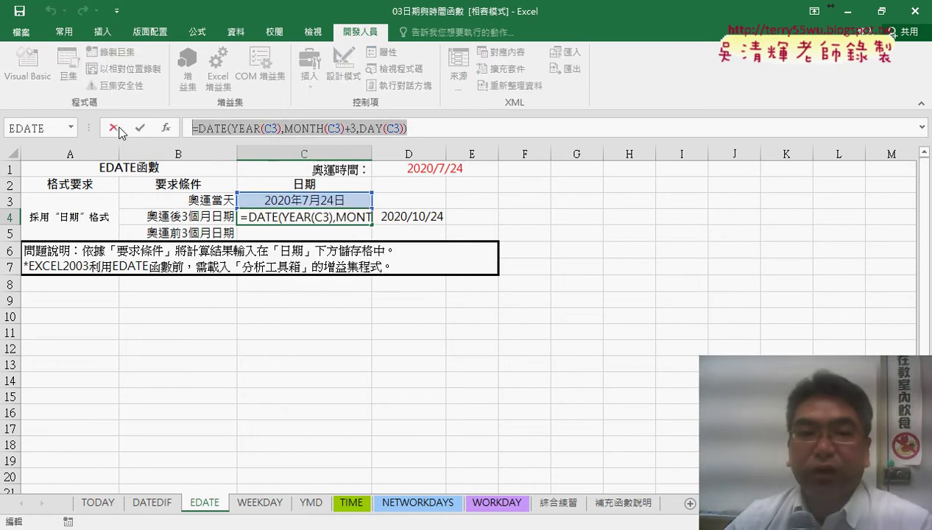
key("ctrl+Return")
left_click(298, 232)
left_click(280, 128)
- Paste the DATE formula into C5 and change MONTH(C3)+3 to MONTH(C3)-3, giving 2020年4月24日
right_click(281, 129)
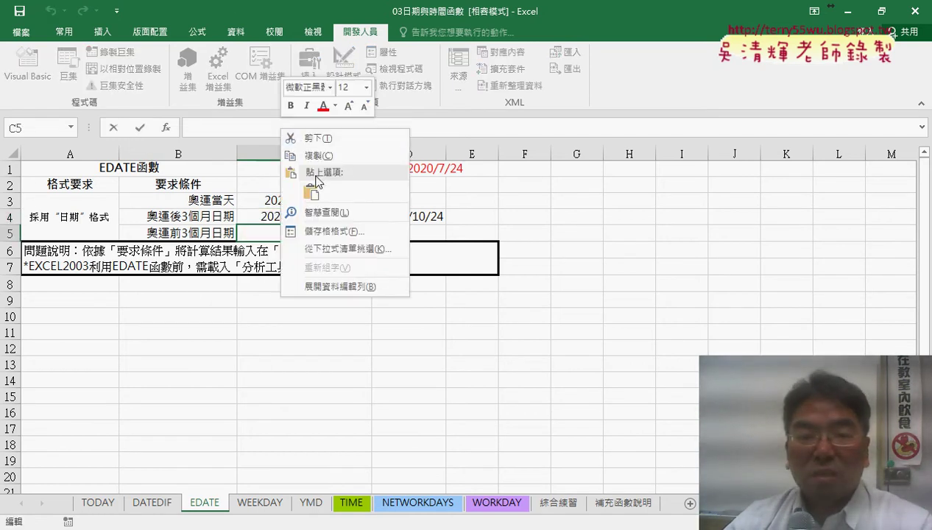
left_click(309, 168)
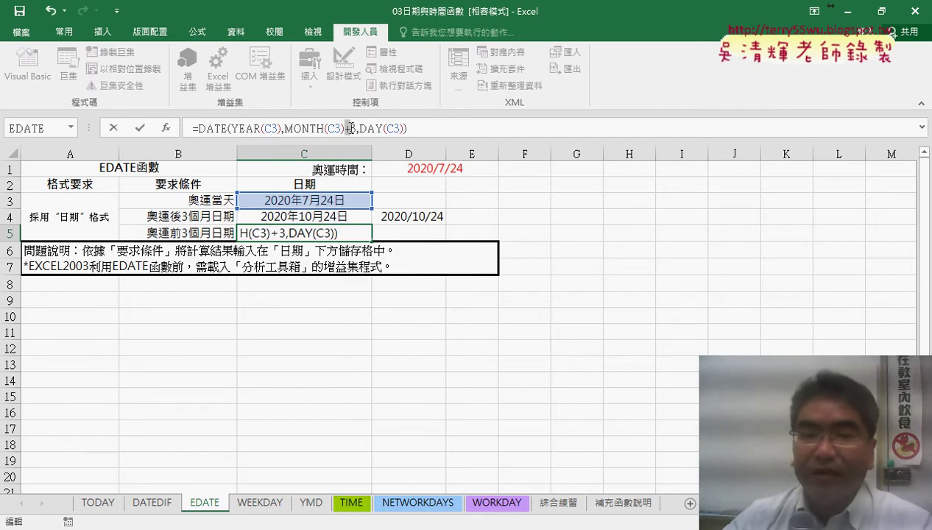
left_click(352, 128)
key("BackSpace")
type("-")
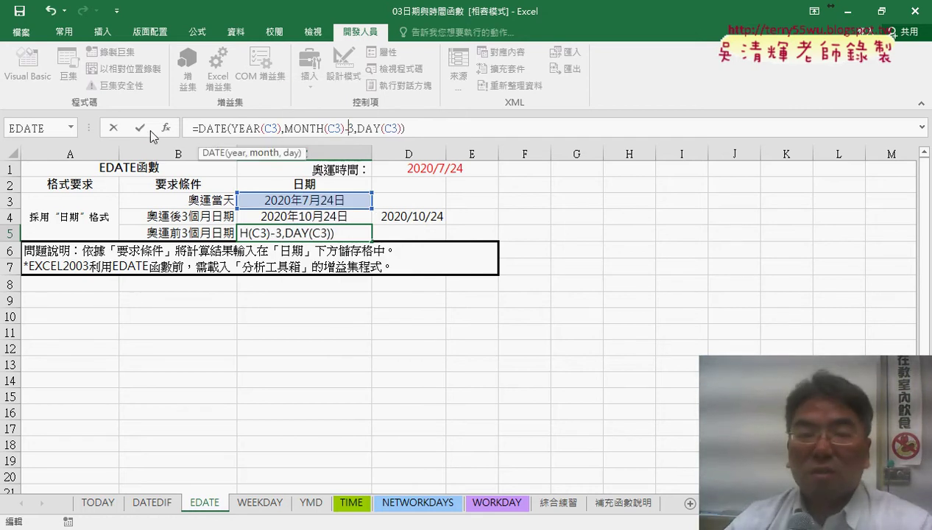
key("ctrl+Return")
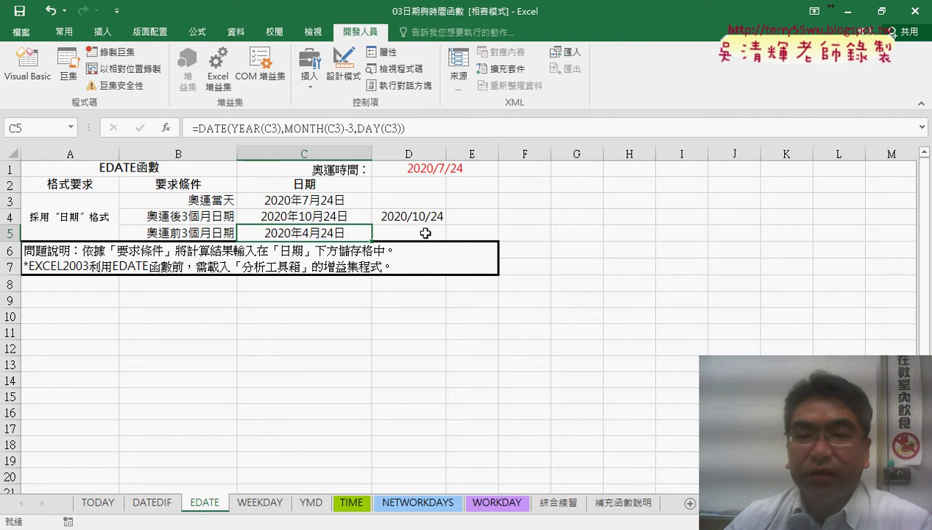
left_click(420, 232)
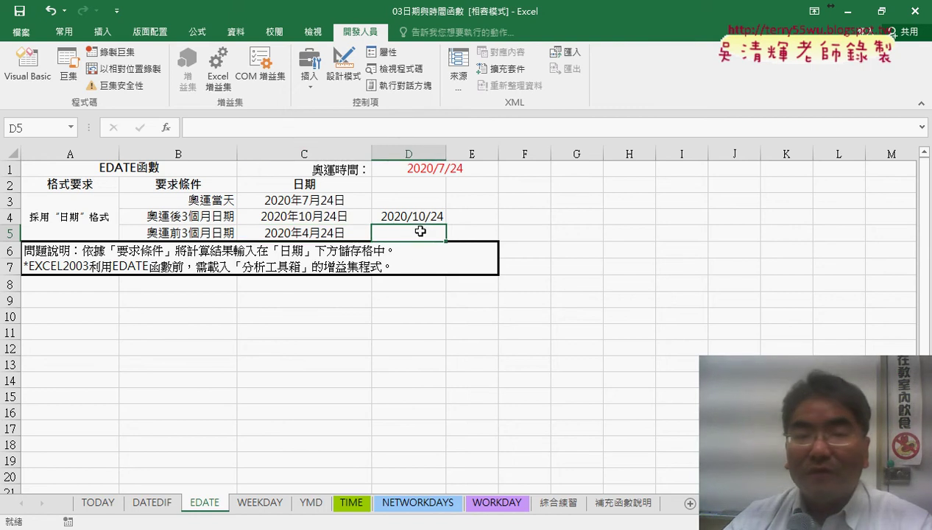
- Insert =EDATE(C3,-3) in D5
left_click(172, 129)
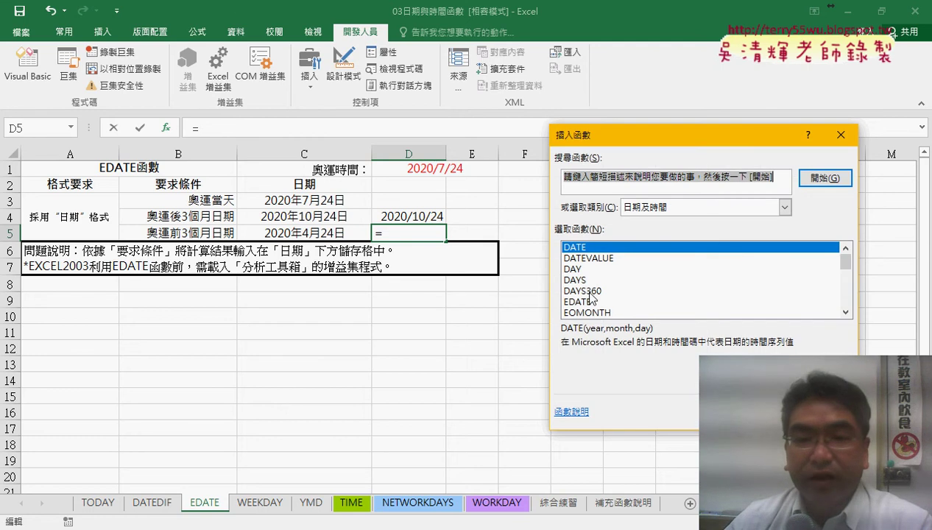
double_click(582, 302)
left_click(318, 204)
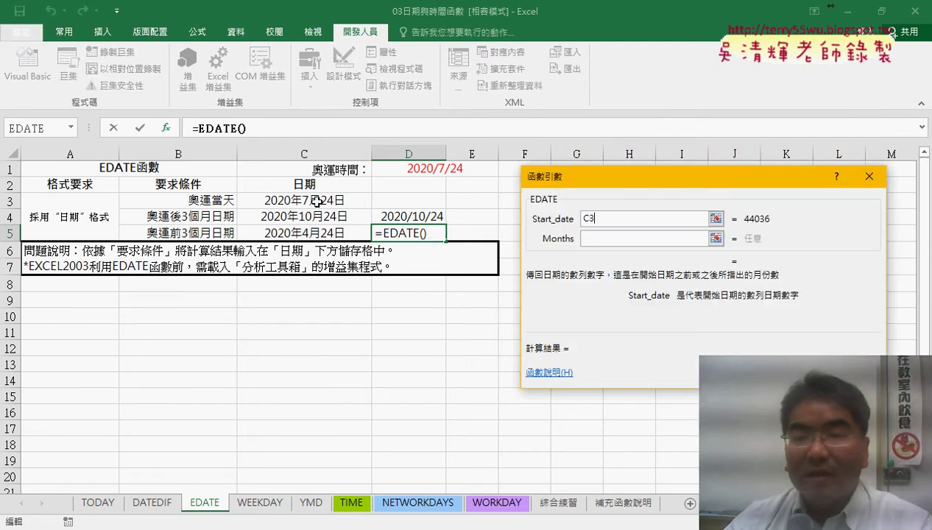
left_click(605, 240)
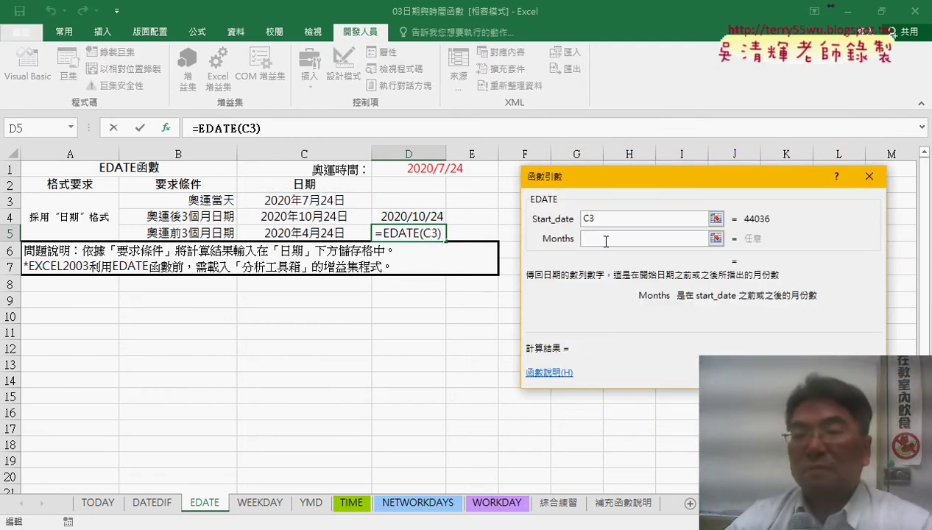
type("-3")
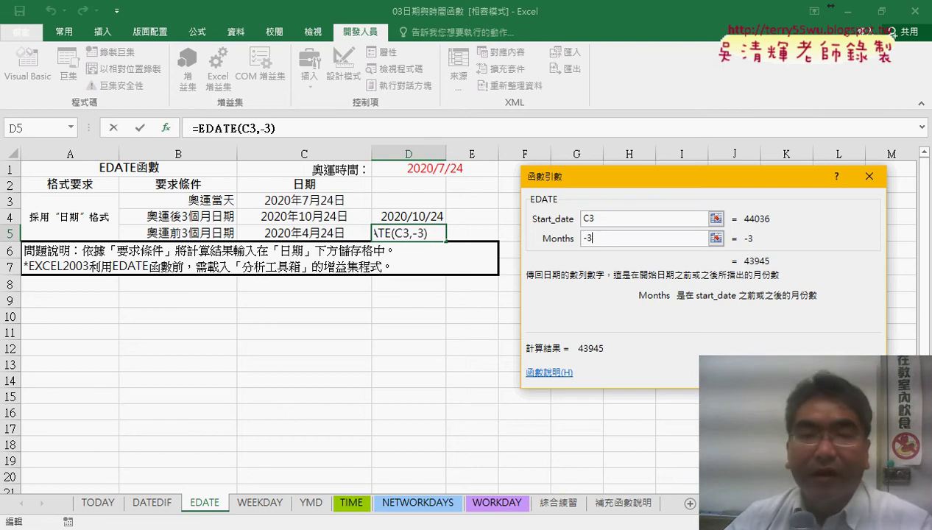
key("Return")
- Copy C5's long date format onto D5 with Format Painter and widen column D
left_click(63, 34)
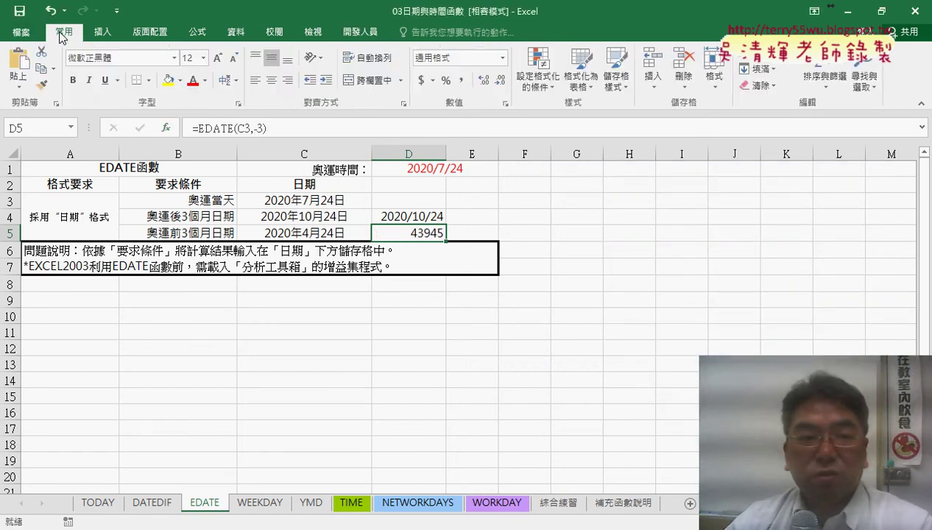
left_click(42, 86)
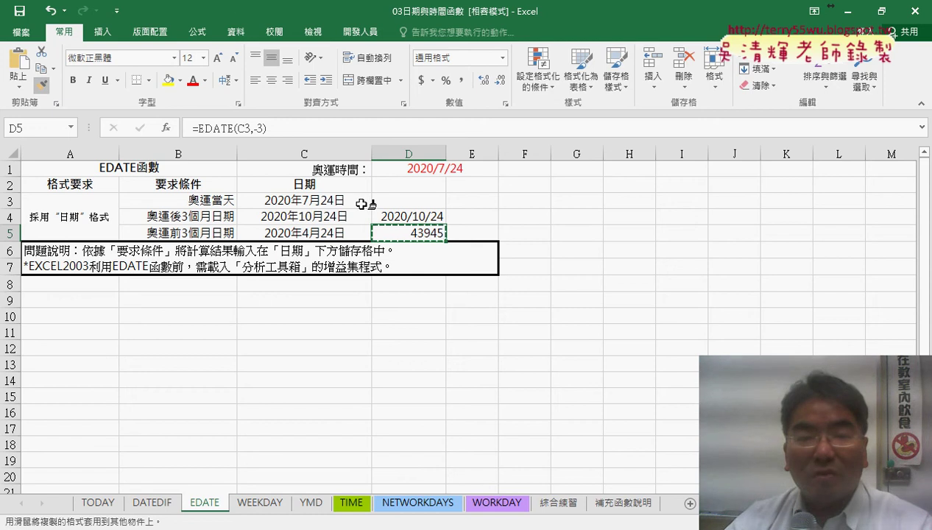
left_click(417, 217)
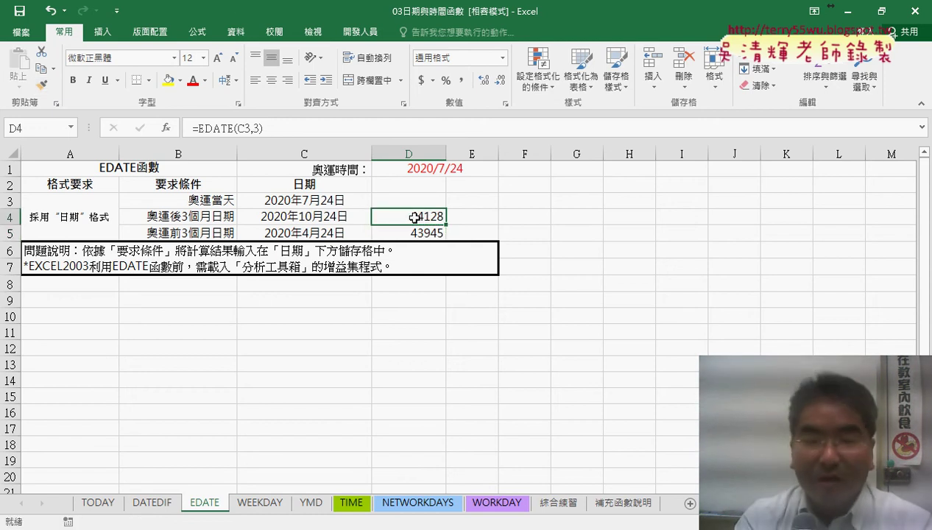
key("ctrl+z")
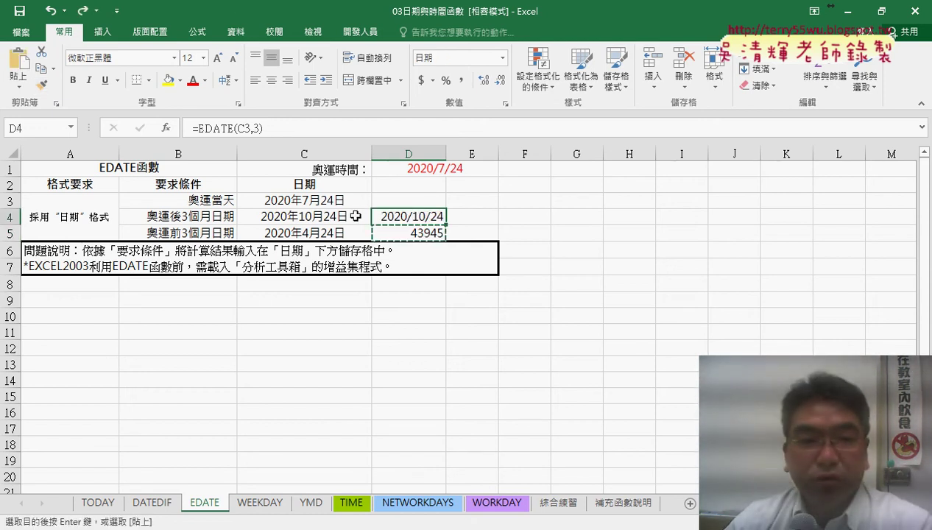
left_click(337, 225)
left_click(42, 85)
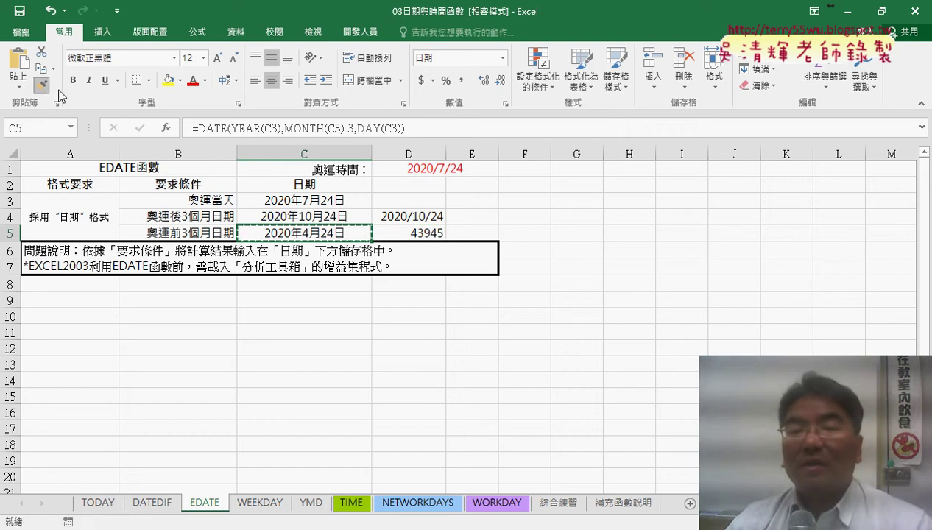
left_click(427, 231)
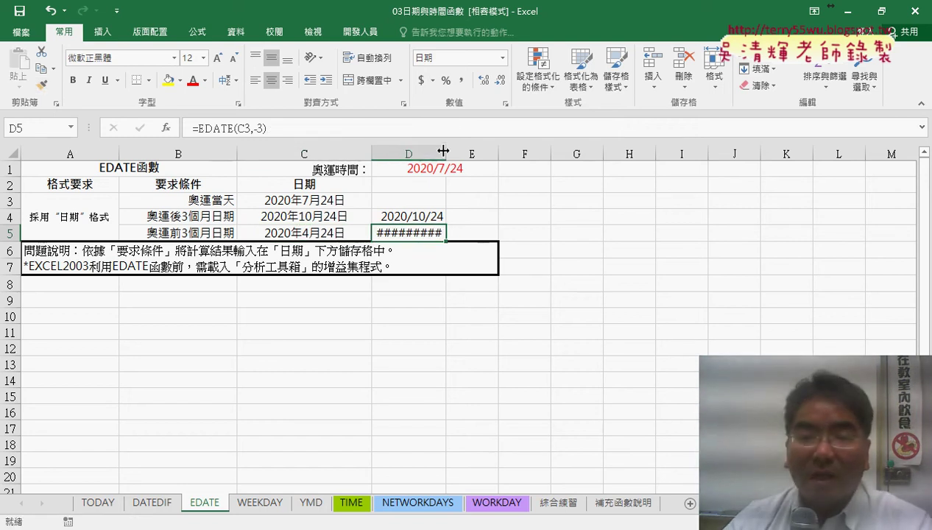
left_click_drag(446, 153, 519, 159)
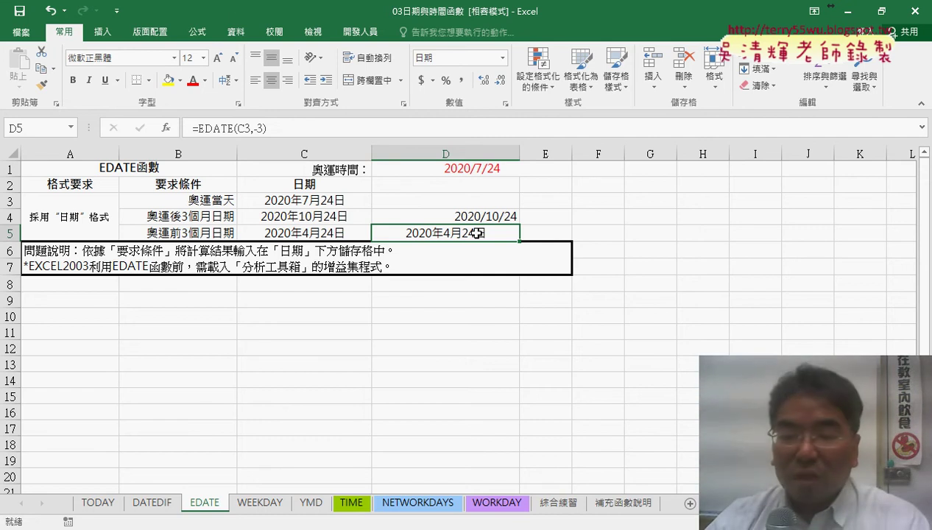
- On the 綜合練習 sheet, select B2 next to January's start date in A2
left_click(554, 506)
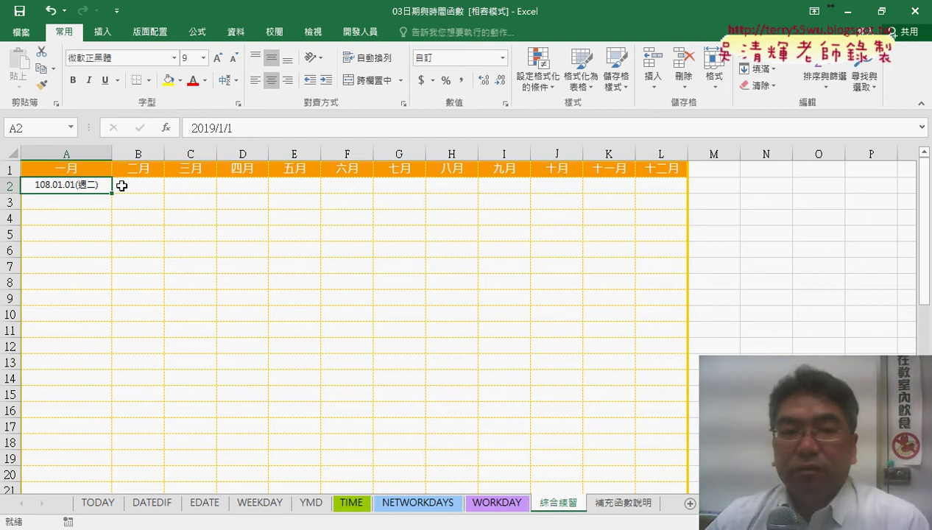
left_click_drag(135, 188, 648, 190)
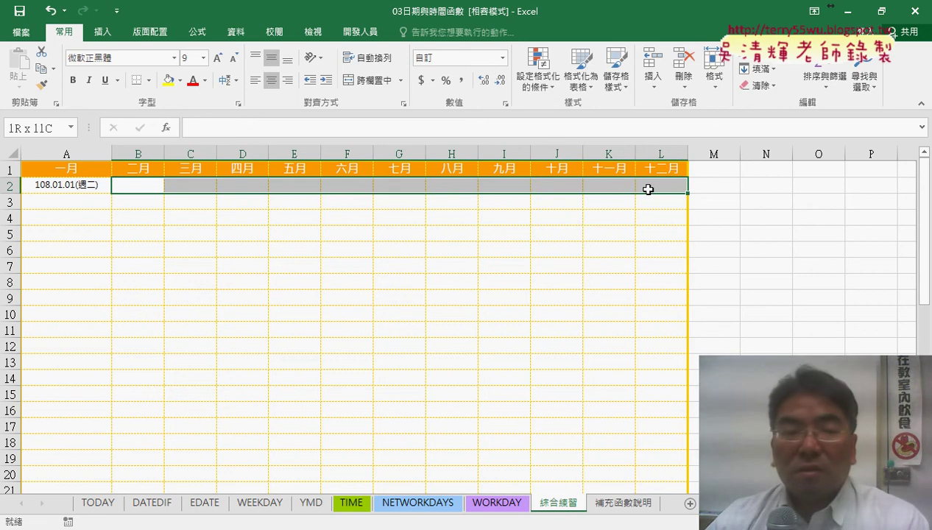
left_click(85, 201)
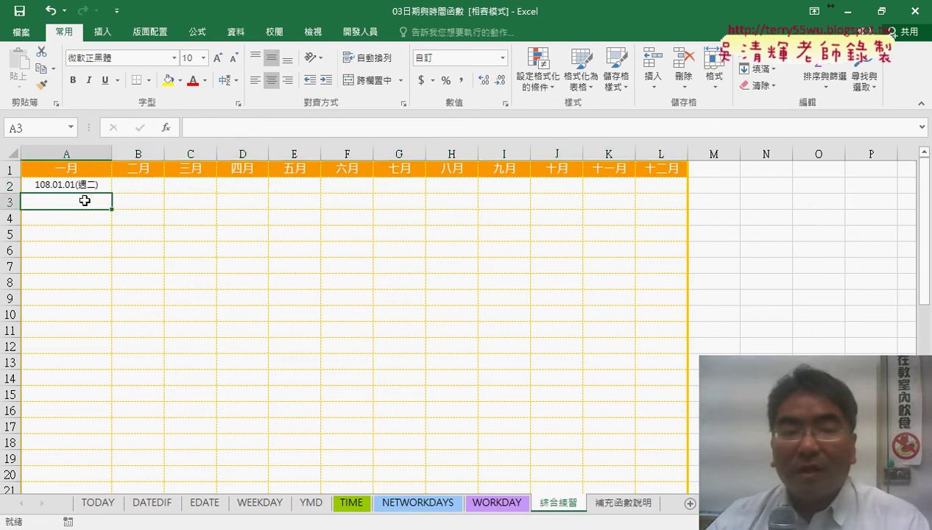
left_click(79, 185)
left_click(79, 202)
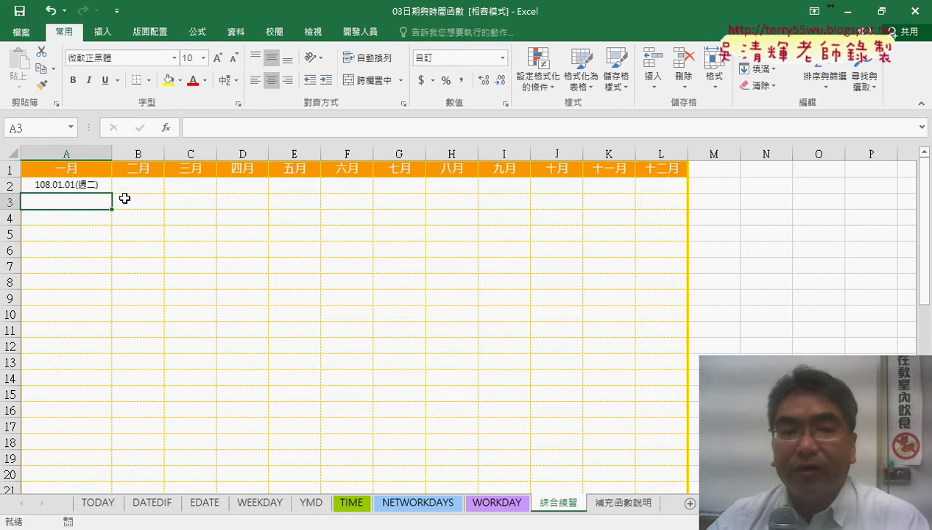
left_click(135, 185)
- Enter =EDATE(A2,1) in B2, showing 108.02.01(週五)
left_click(165, 127)
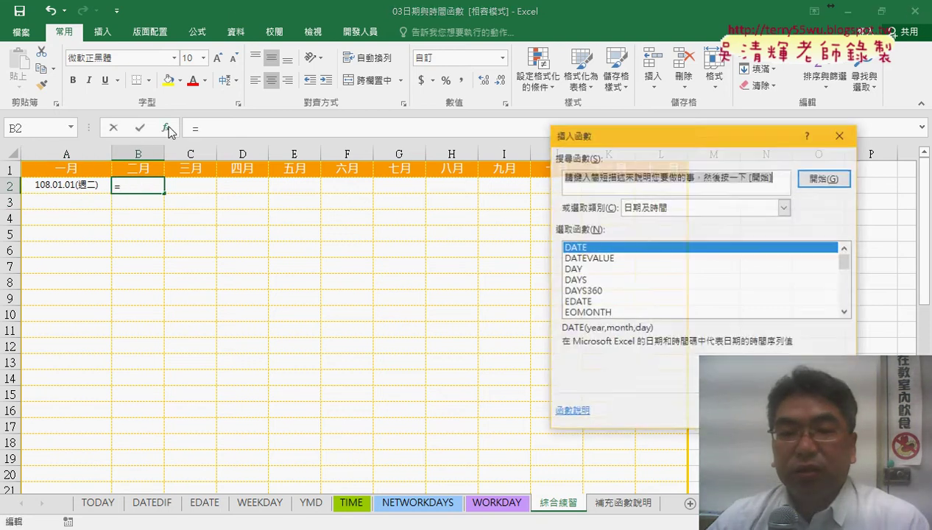
double_click(573, 302)
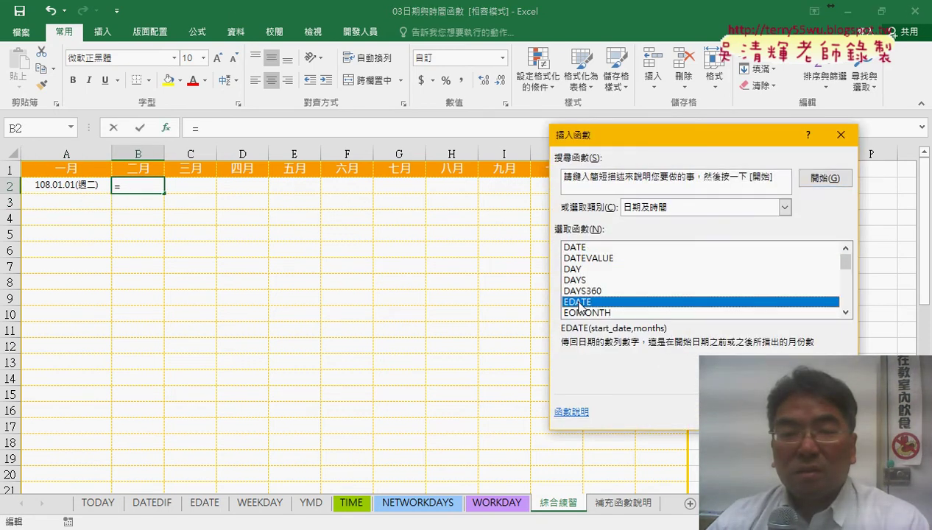
left_click(85, 186)
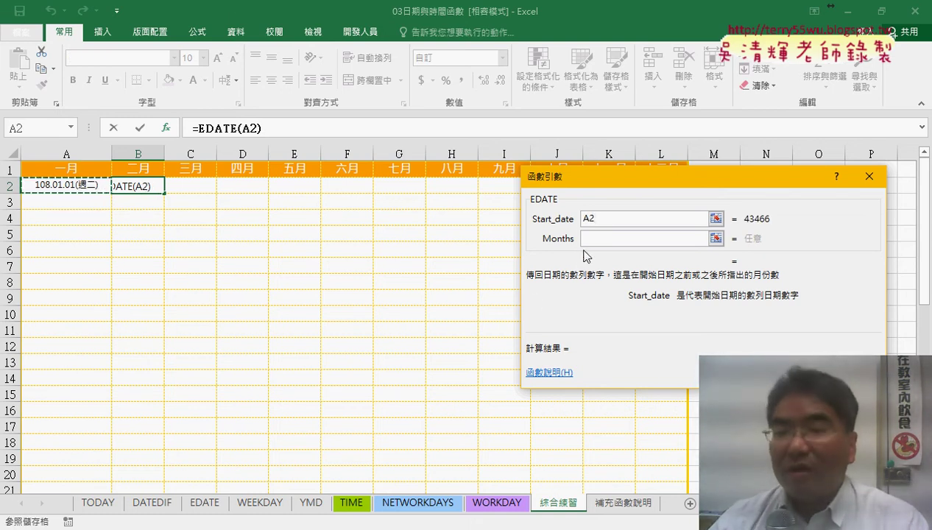
key("Tab")
type("1")
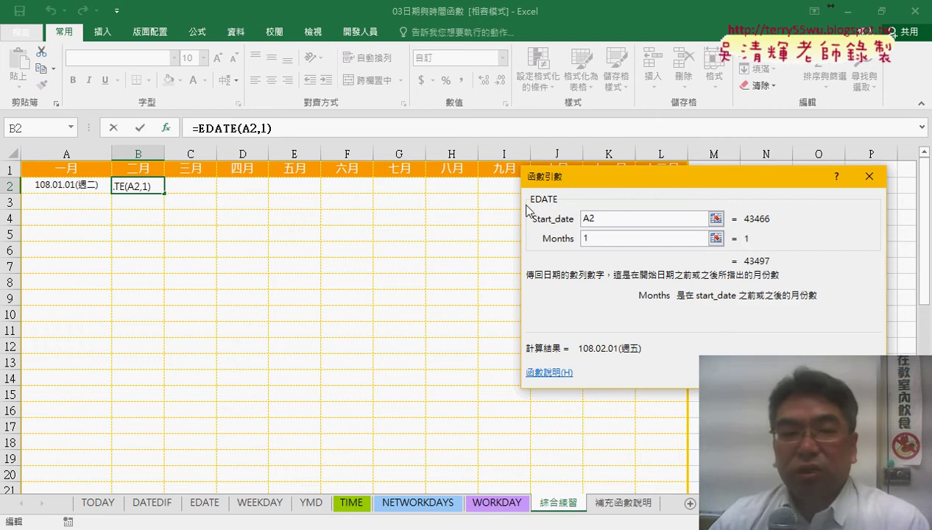
key("Return")
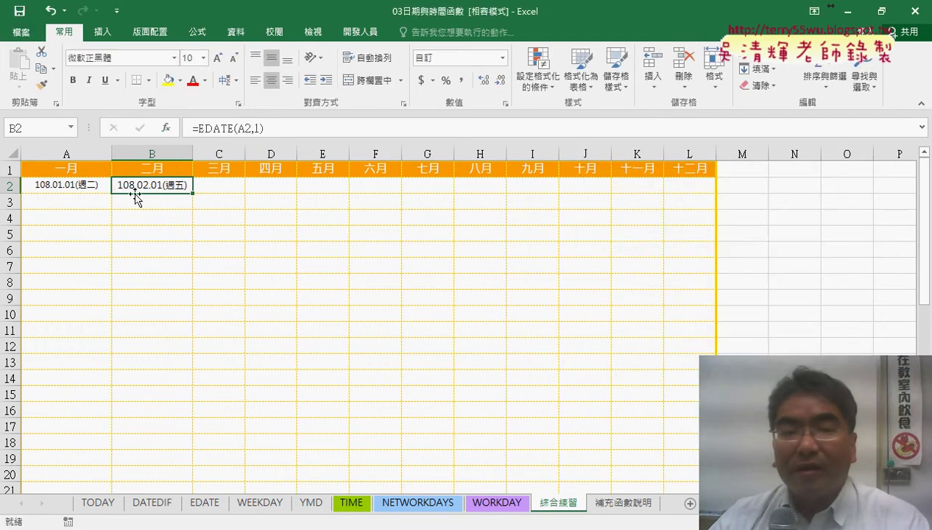
- Fill B2's formula through L2 and AutoFit columns C–L, showing 108.03.01 to 108.12.01
left_click_drag(192, 194, 703, 194)
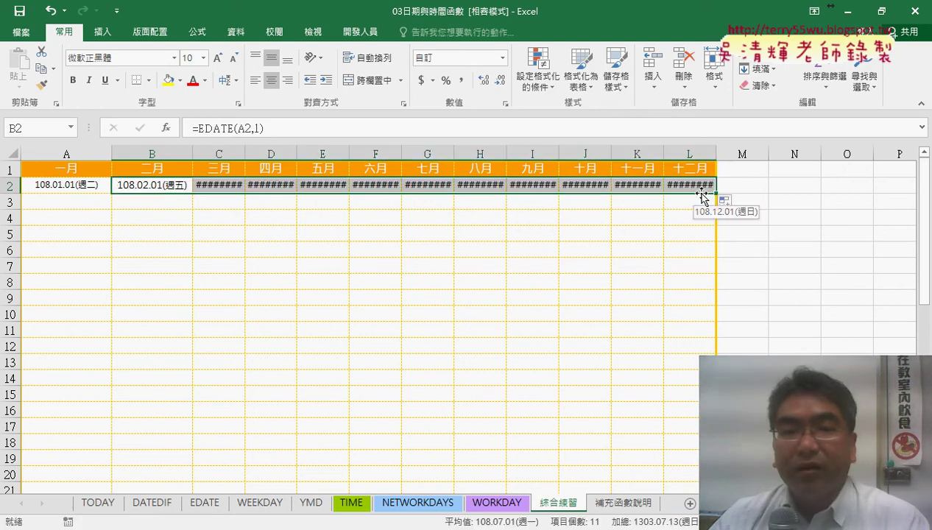
left_click(217, 153)
left_click_drag(216, 152, 695, 153)
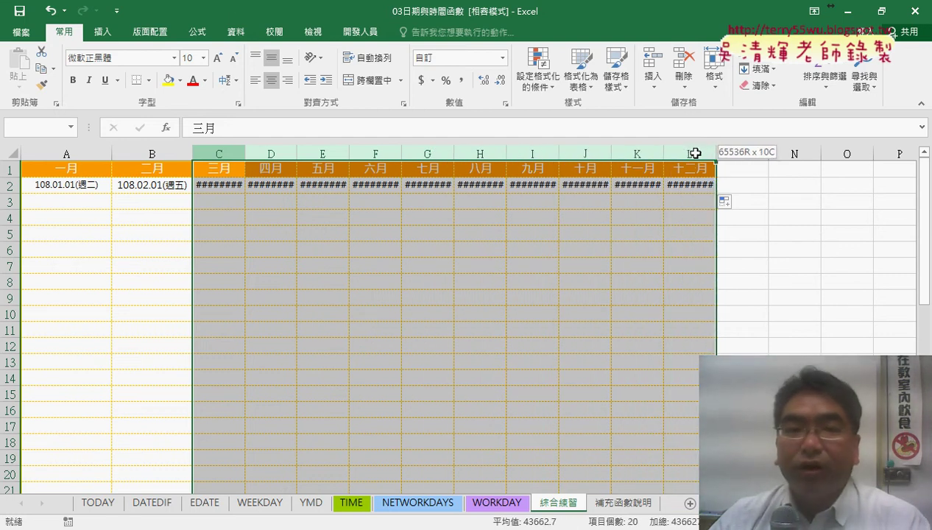
left_click_drag(696, 153, 695, 153)
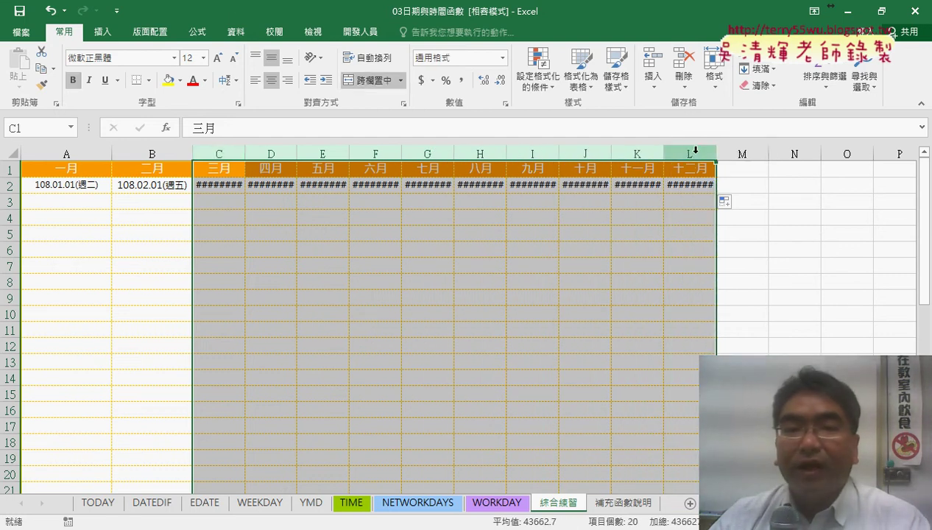
double_click(248, 153)
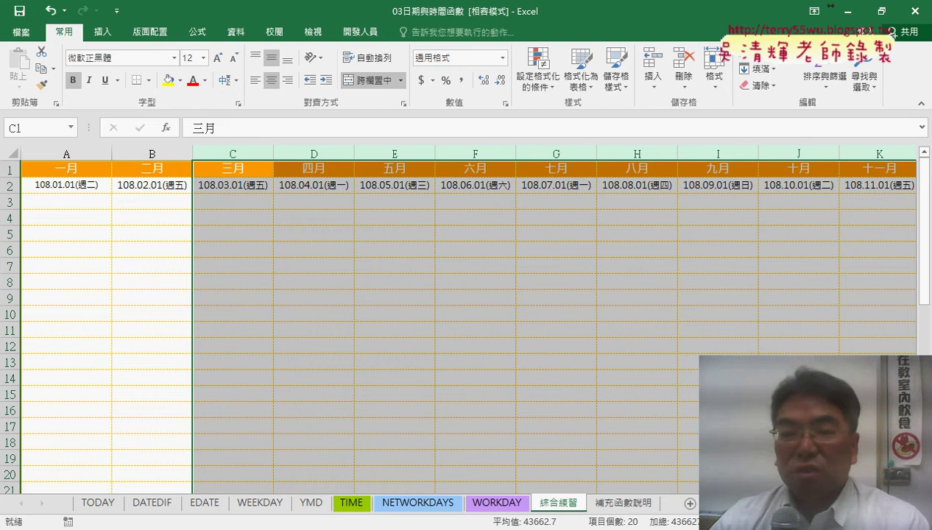
scroll(472, 317, "down", 2, "ctrl")
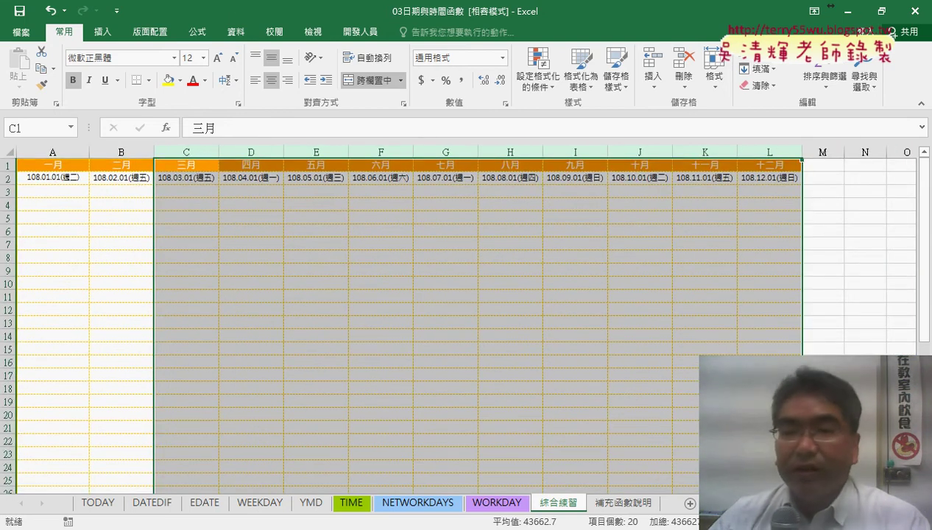
left_click(45, 190)
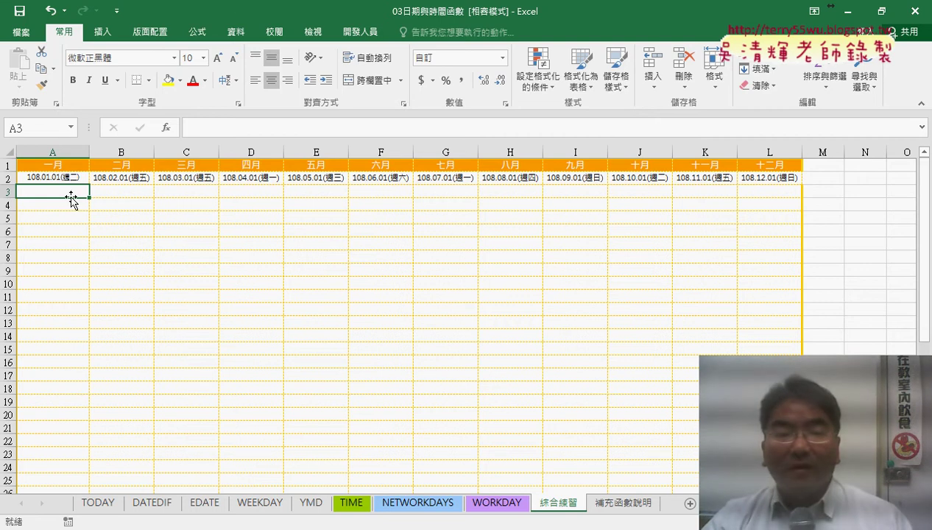
left_click(110, 177)
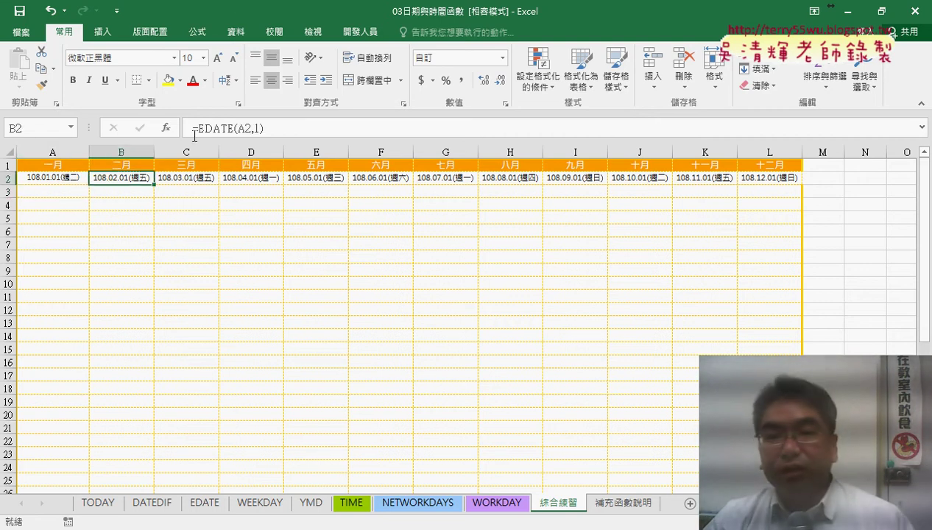
- Enter the next-day formula =A2+1 in cell A3
left_click(62, 192)
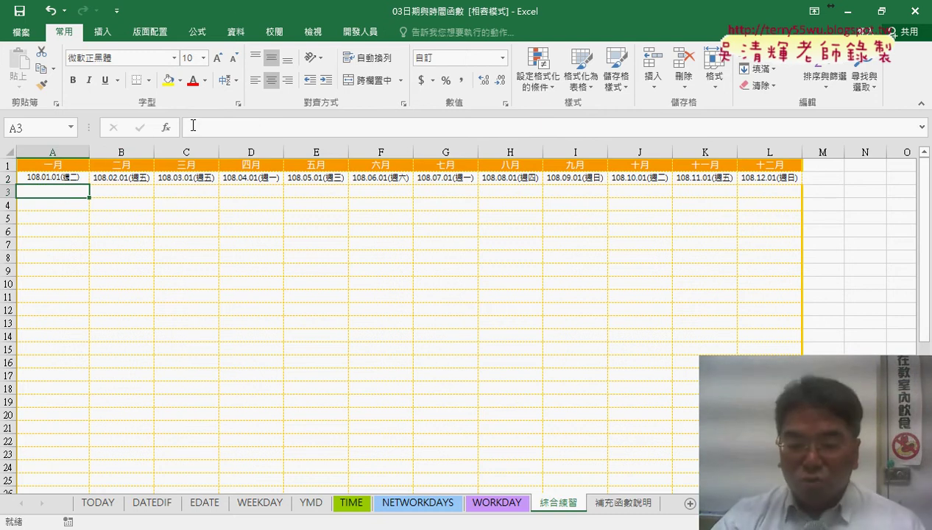
left_click(193, 126)
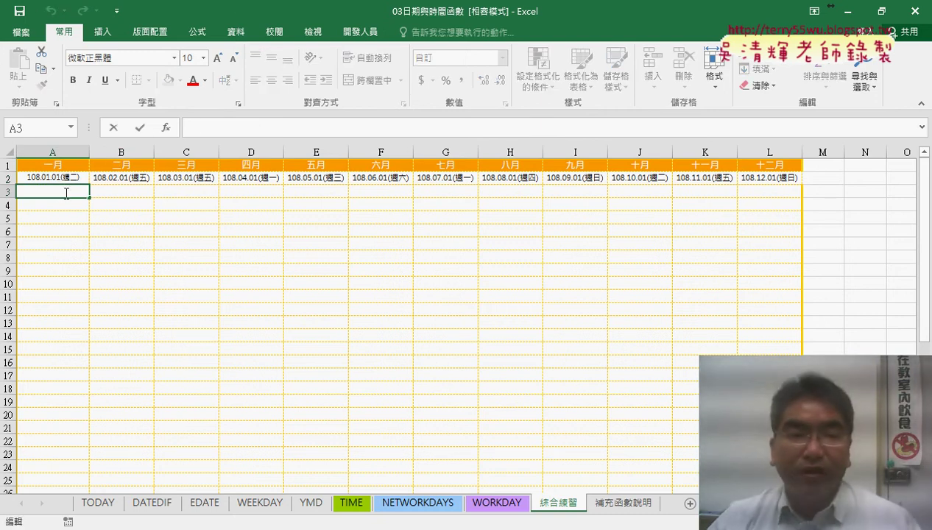
type("=")
left_click(67, 182)
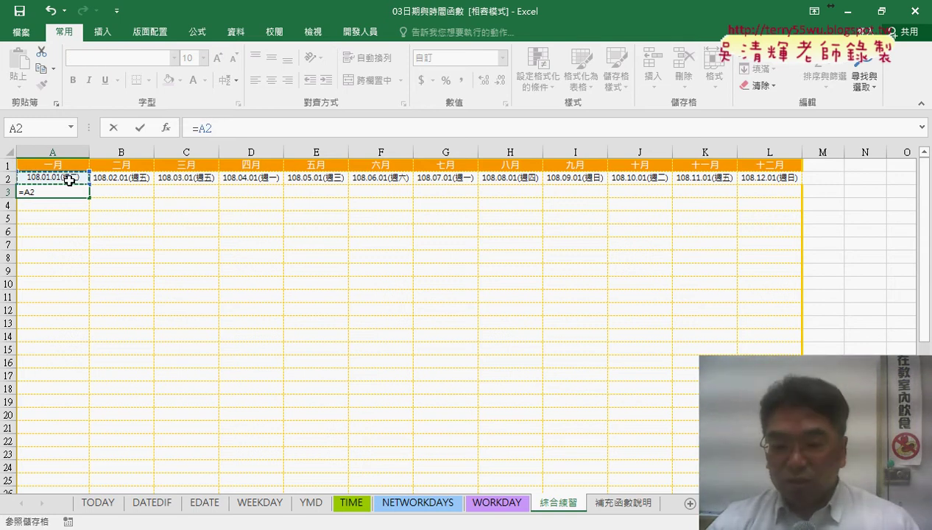
type("+1")
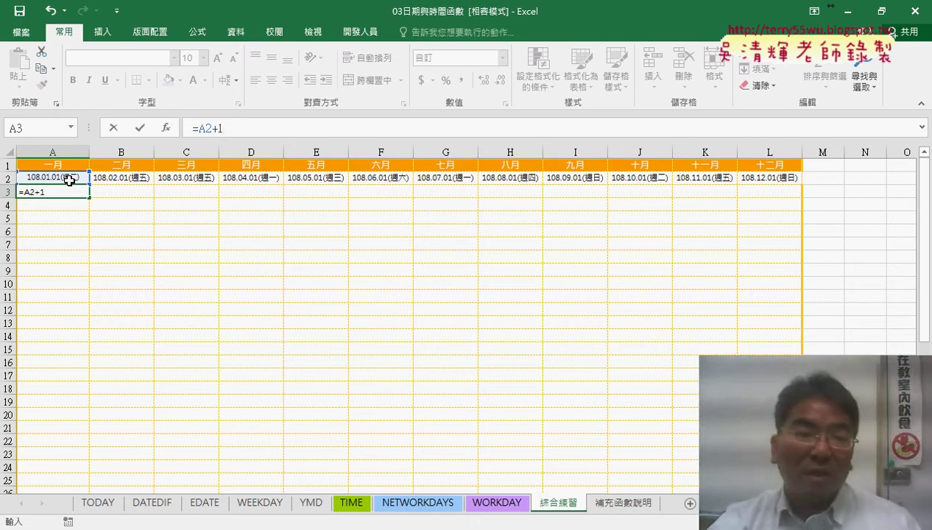
left_click(140, 127)
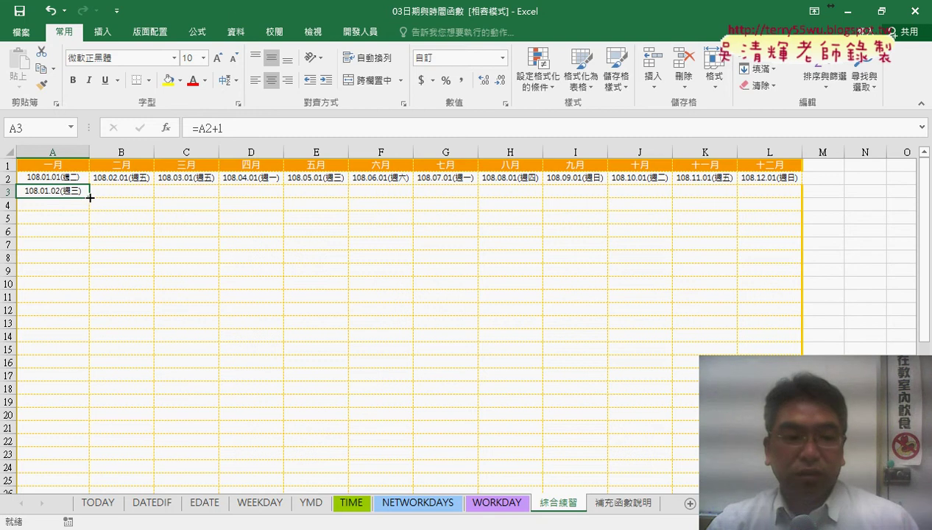
- Copy =A2+1 down to row 32 and across into February's column B
left_click_drag(90, 198, 95, 395)
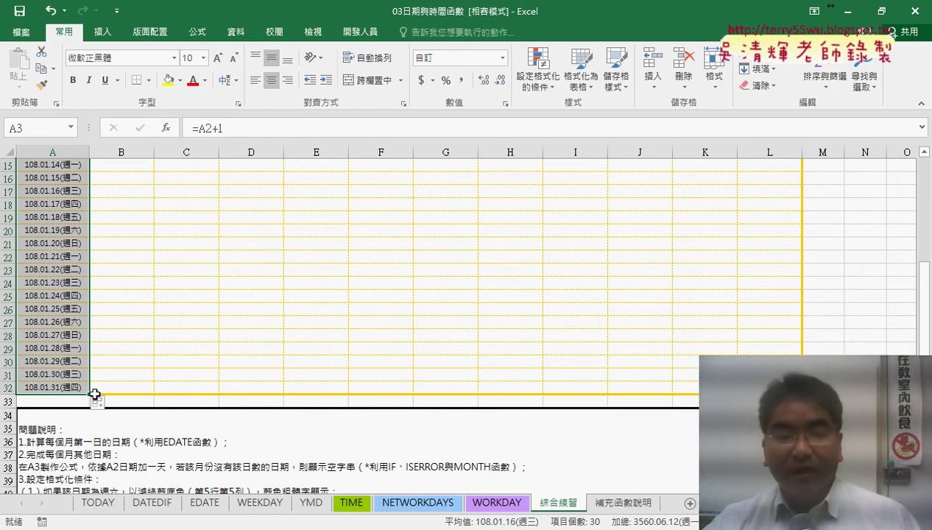
left_click_drag(94, 395, 158, 396)
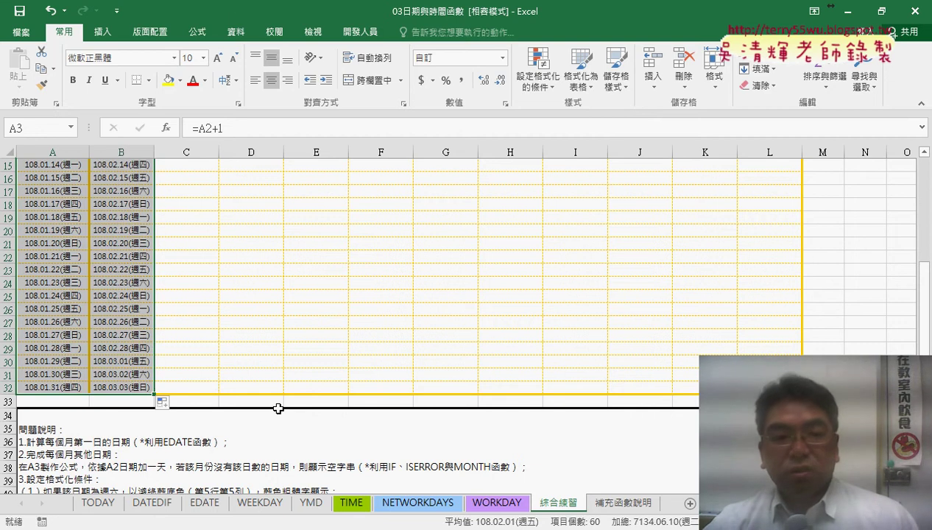
scroll(278, 409, "up", 3)
scroll(278, 409, "up", 2)
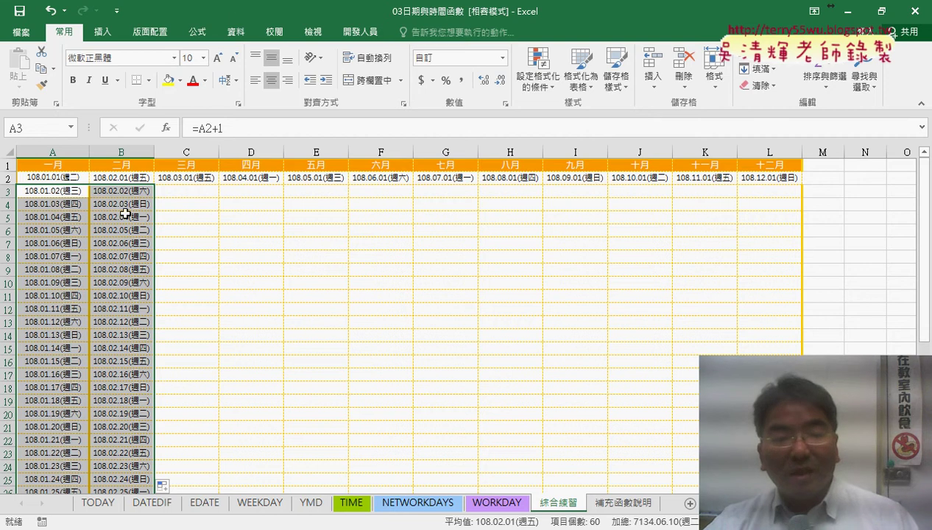
scroll(127, 352, "down", 2)
scroll(127, 352, "down", 3)
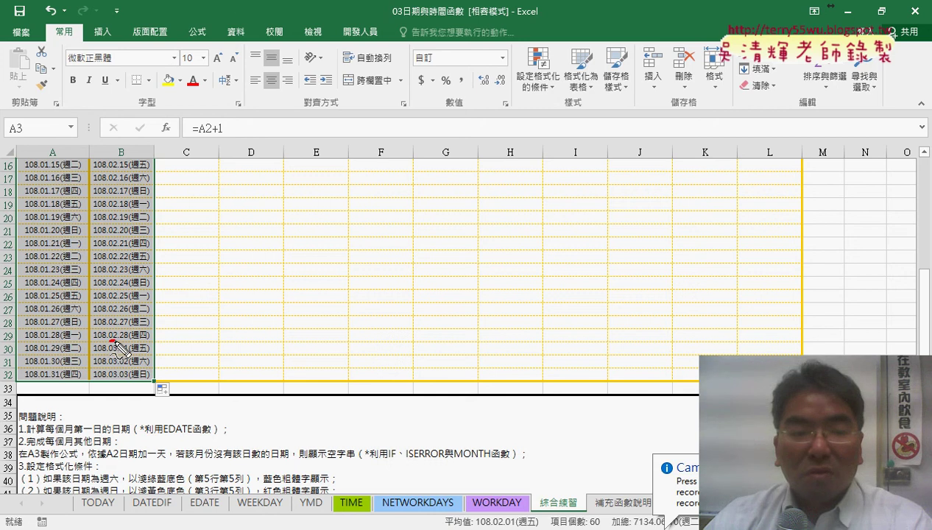
mouse_move(109, 342)
left_mouse_down()
mouse_move(151, 343)
mouse_move(151, 355)
left_mouse_up()
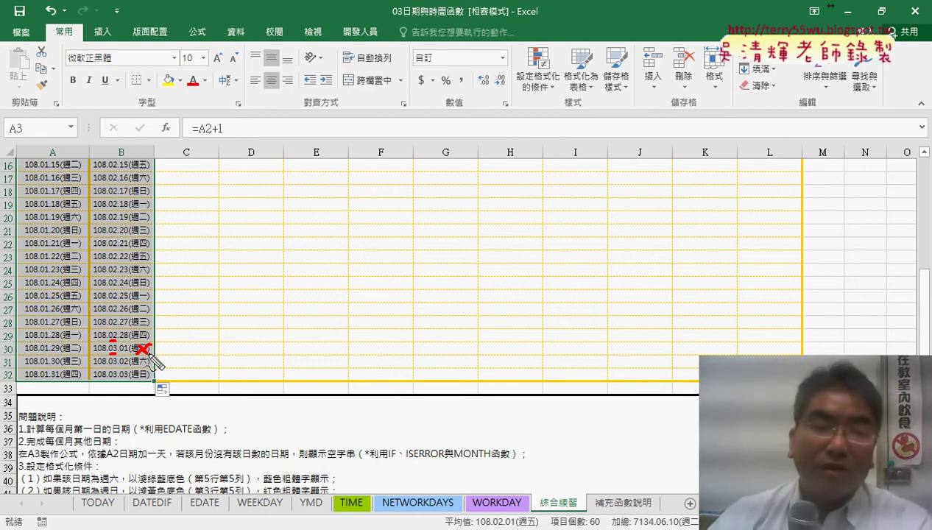
key("Escape")
scroll(149, 354, "up", 5)
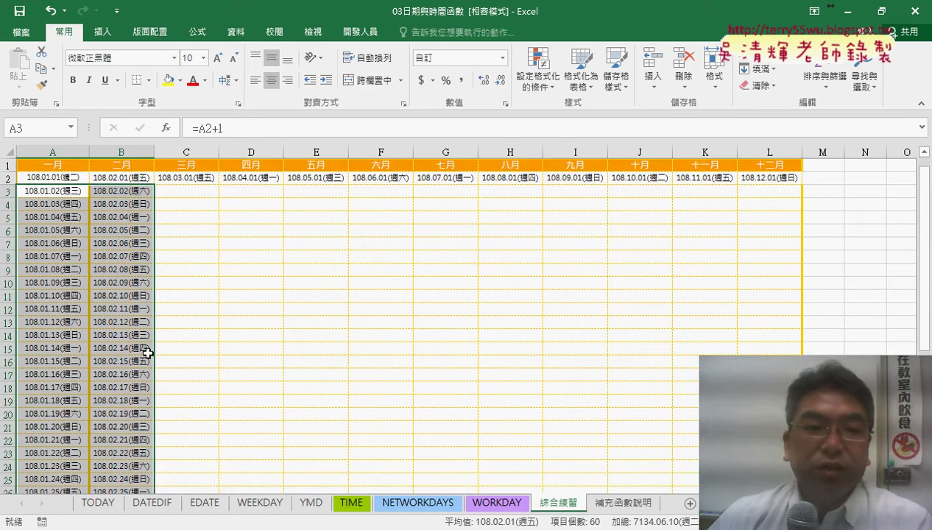
left_click(55, 187)
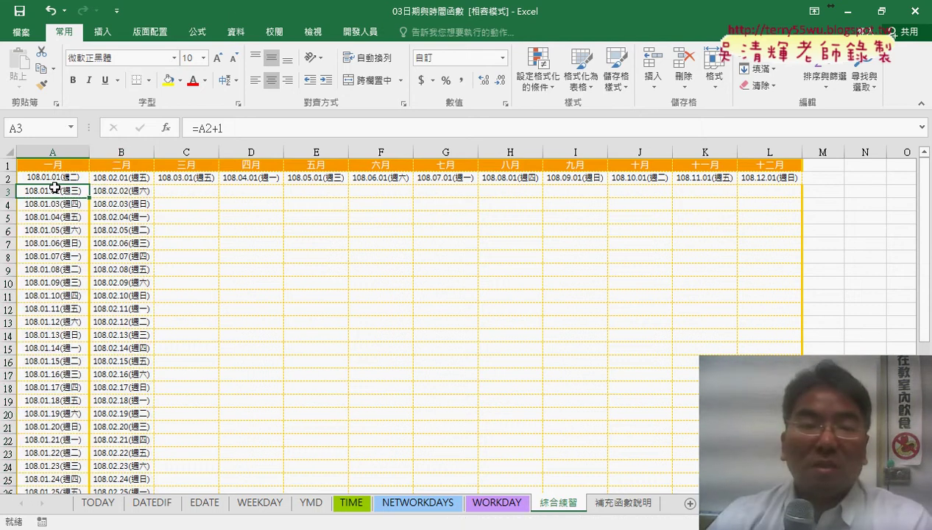
- Insert an IF function from the Logical category into A3's formula
left_click(169, 128)
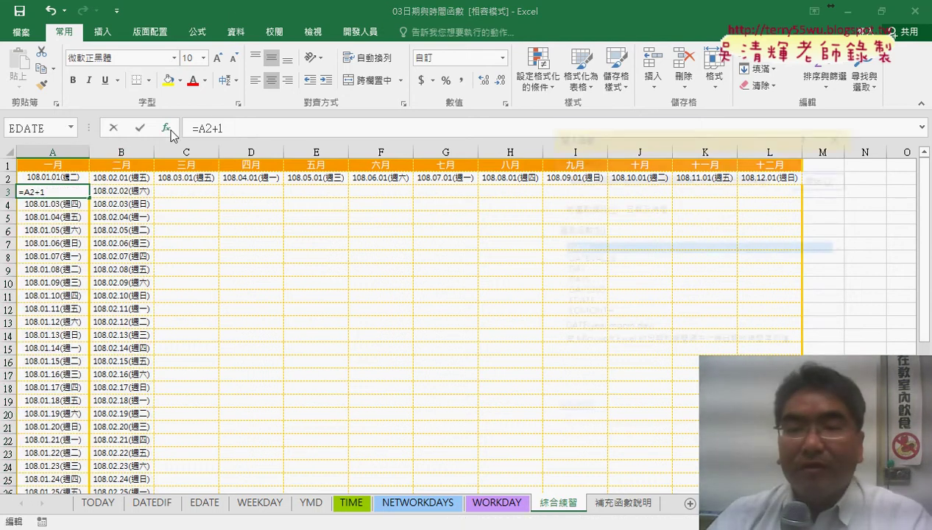
left_click(667, 212)
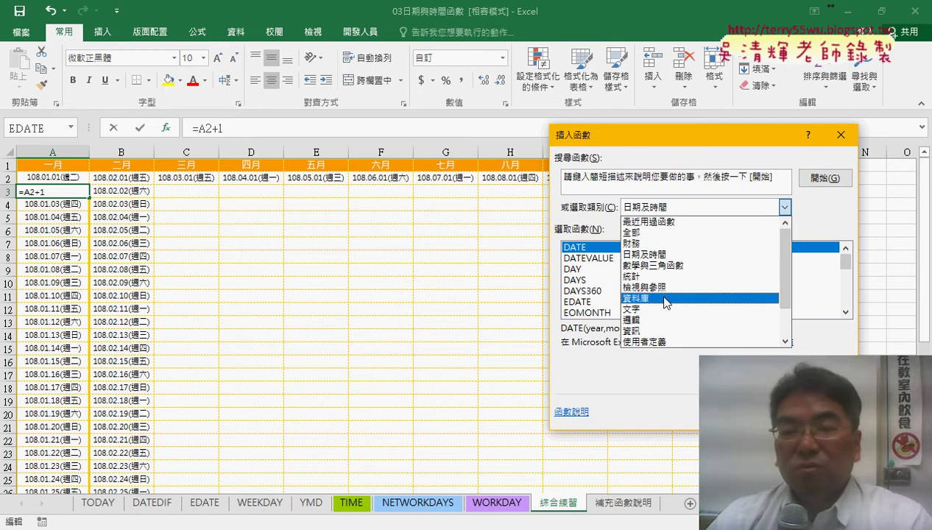
left_click(660, 320)
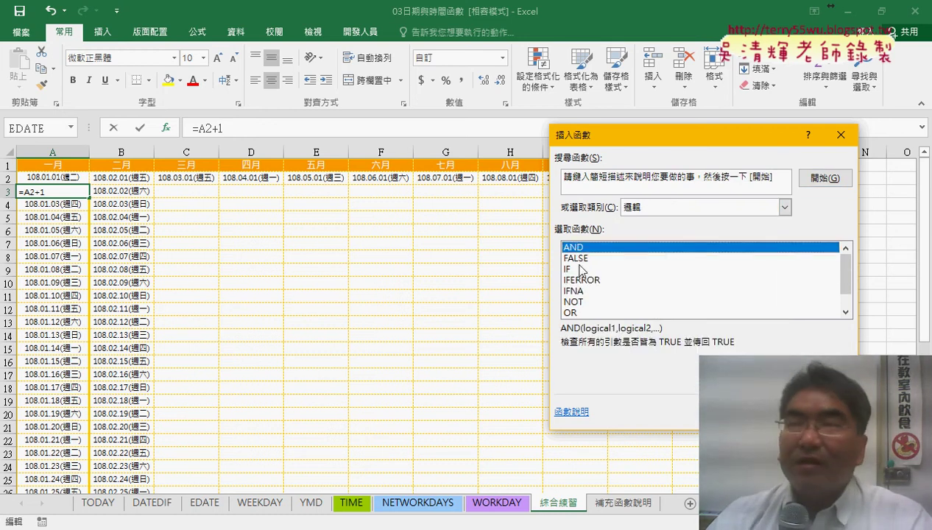
double_click(581, 269)
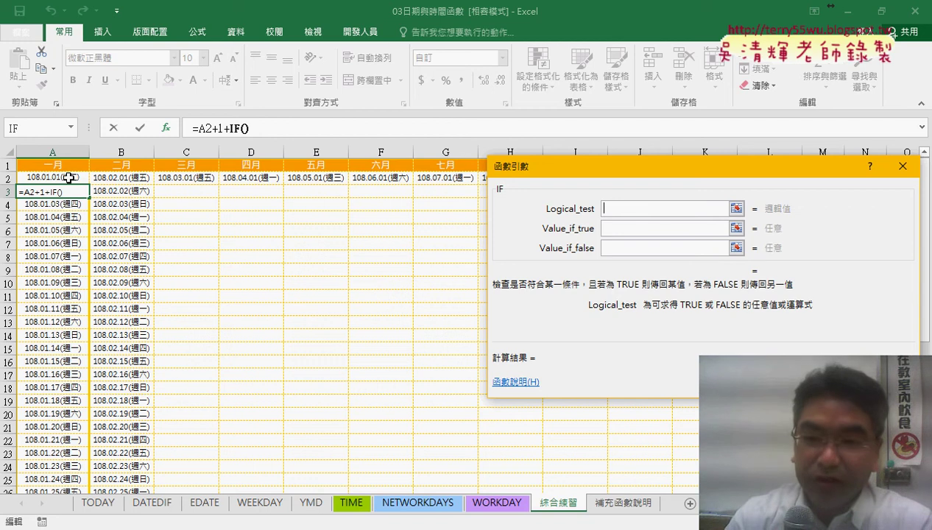
- Give IF the test MONTH(A2)<>MONTH(A2+1), true value "" and false value A2+1
type("mo")
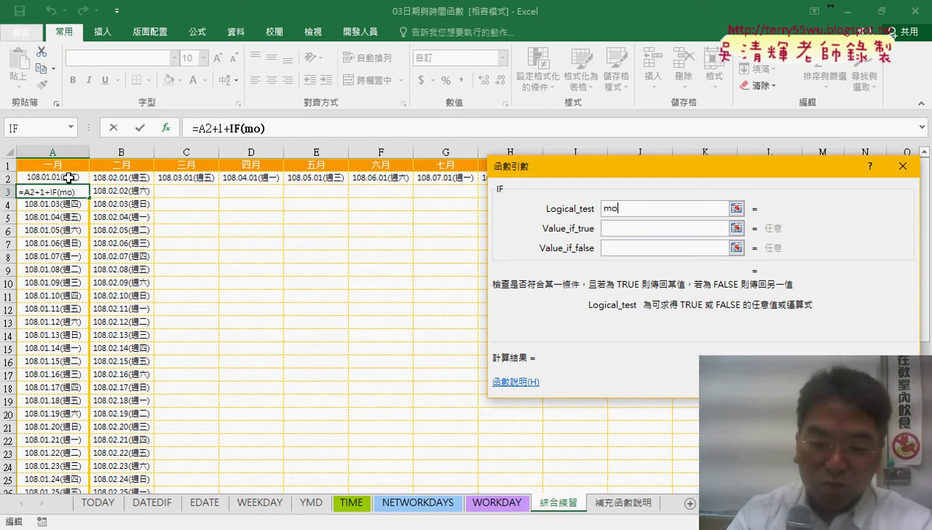
type("nth")
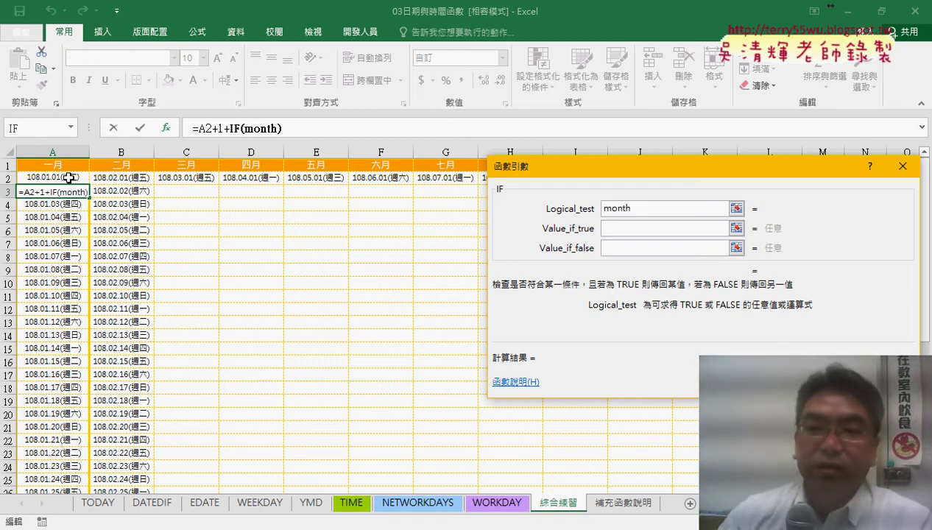
type("(")
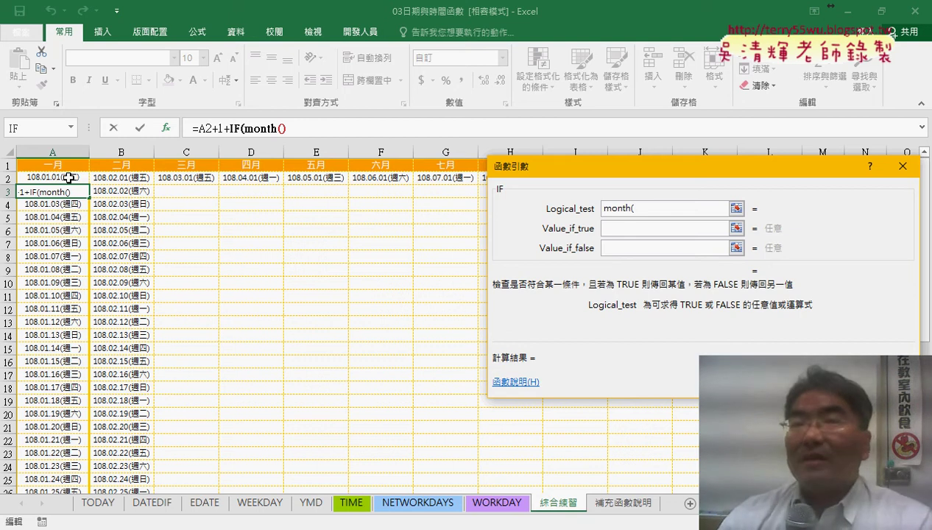
left_click(68, 177)
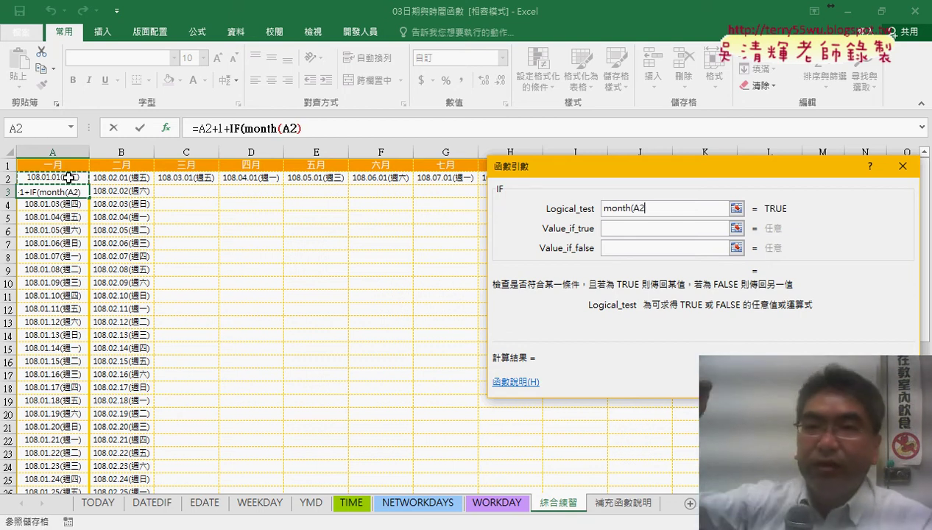
type(")")
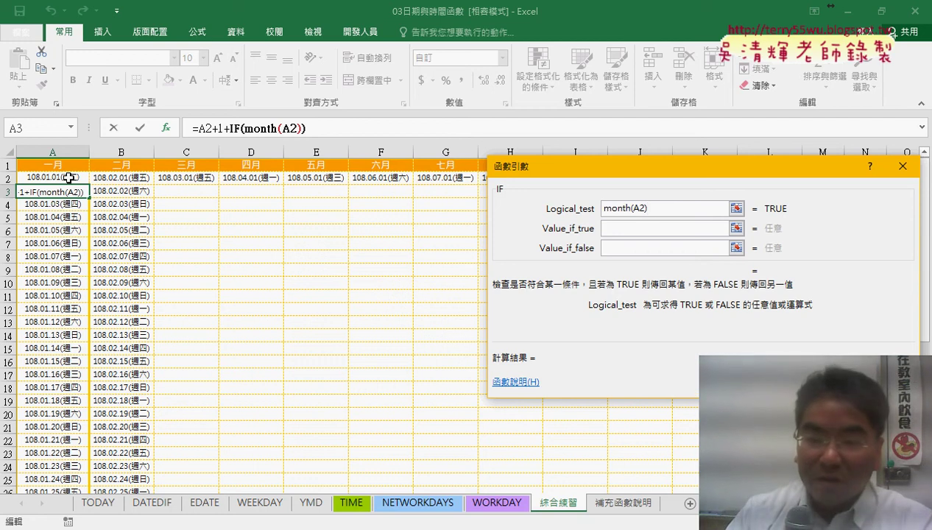
type("<>")
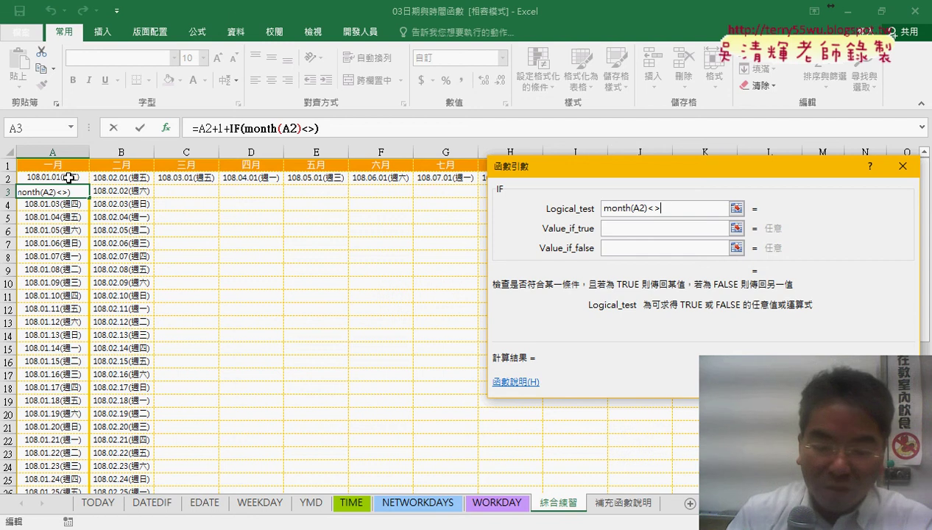
type("month")
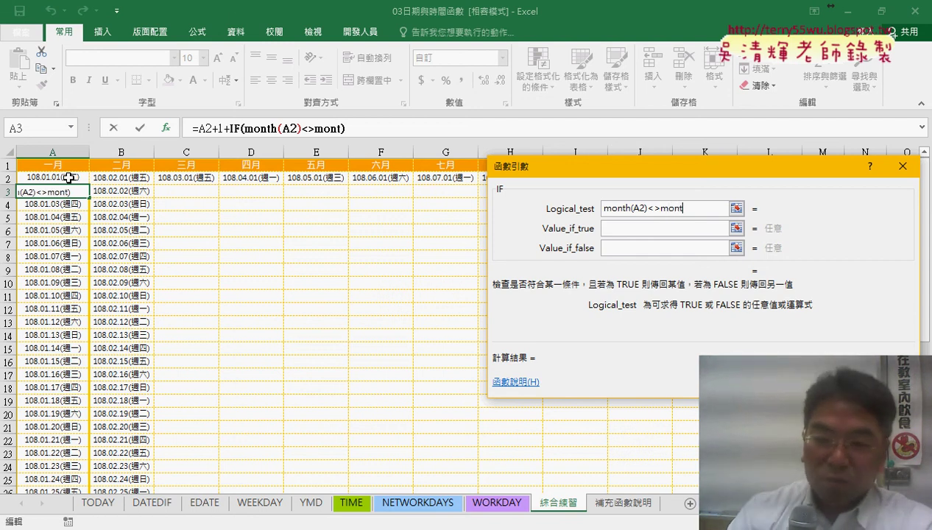
type("(")
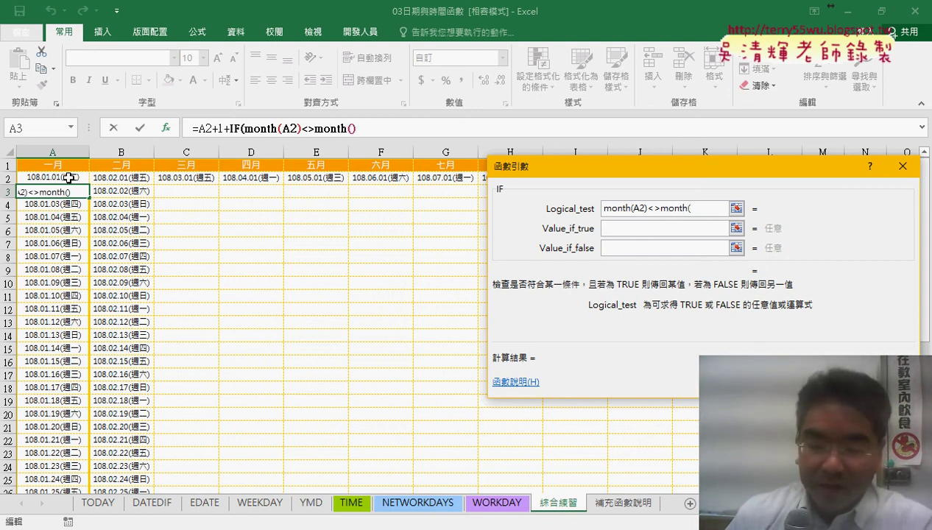
type("A2+")
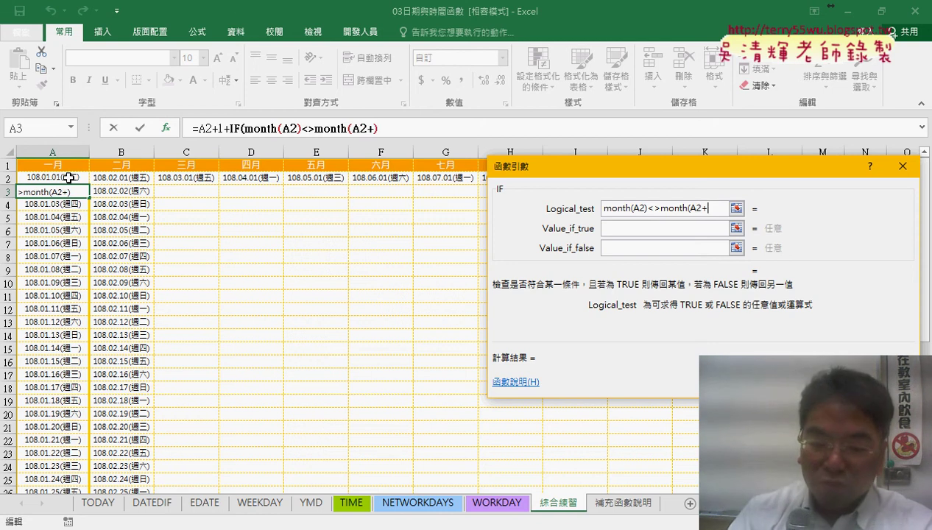
type("1)")
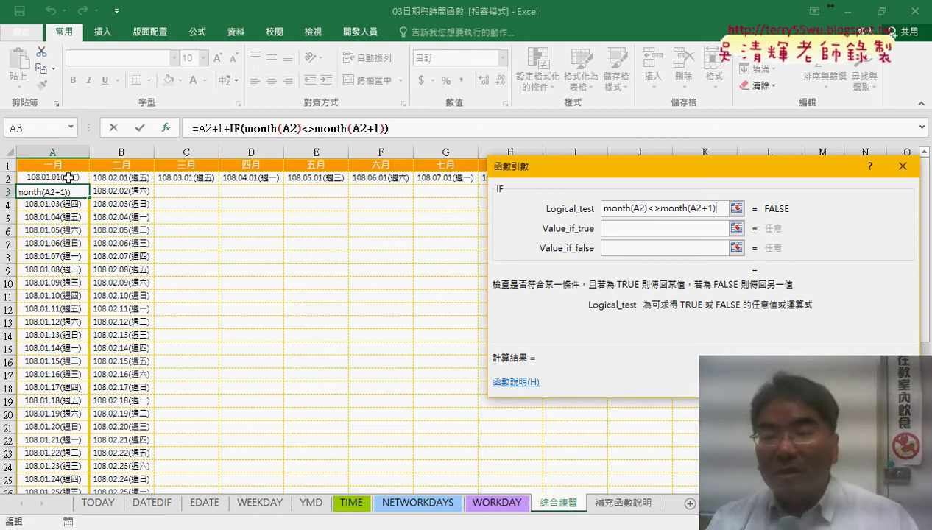
left_click_drag(647, 209, 662, 209)
left_click(645, 228)
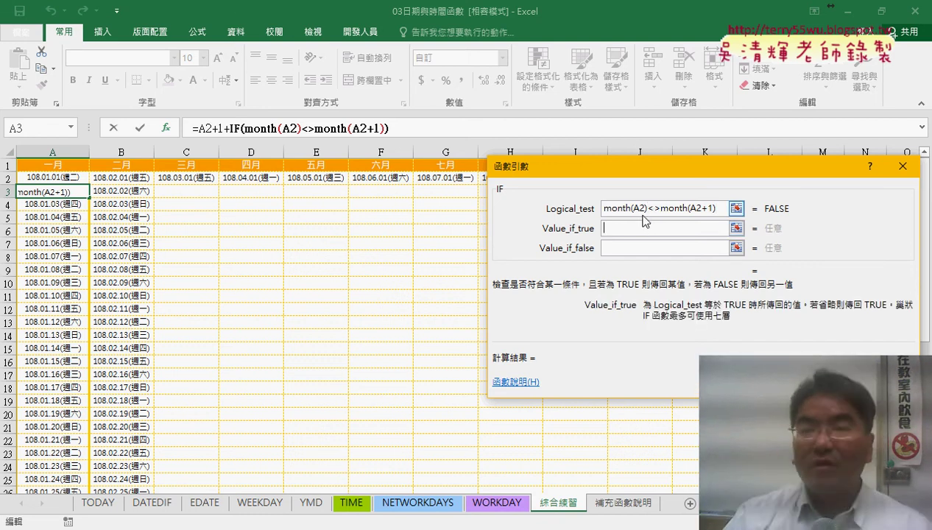
type("\"\"")
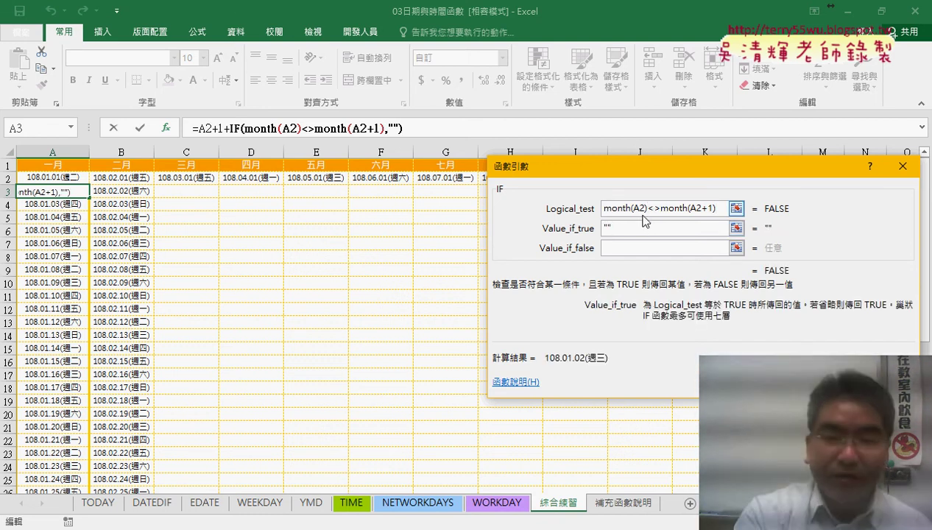
key("Tab")
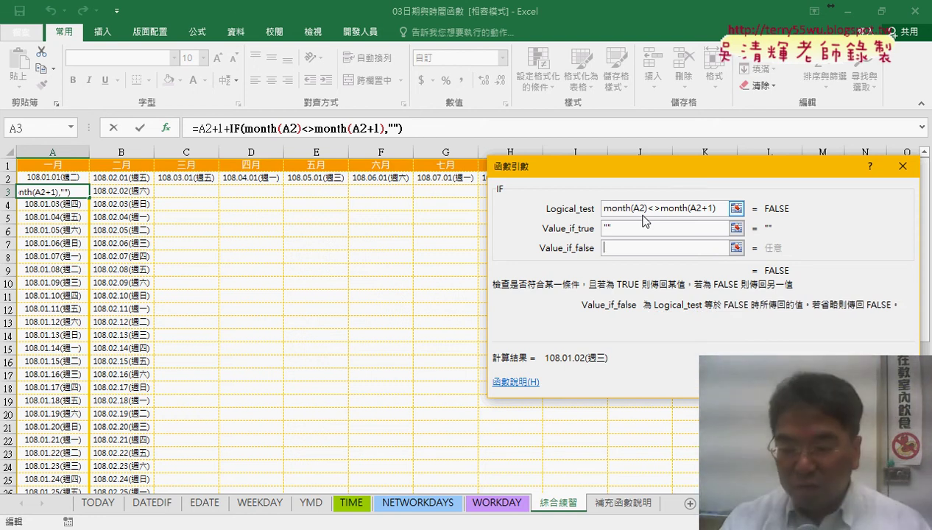
type("A2+1")
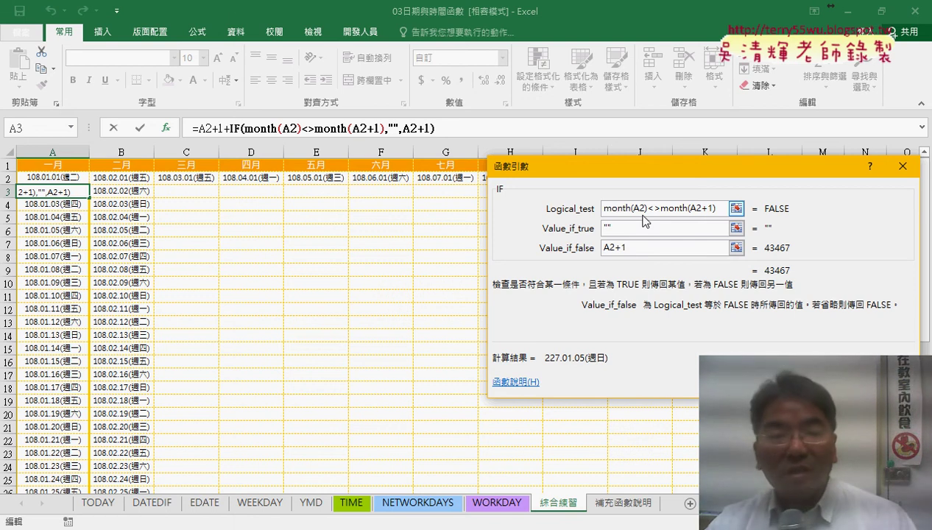
key("Return")
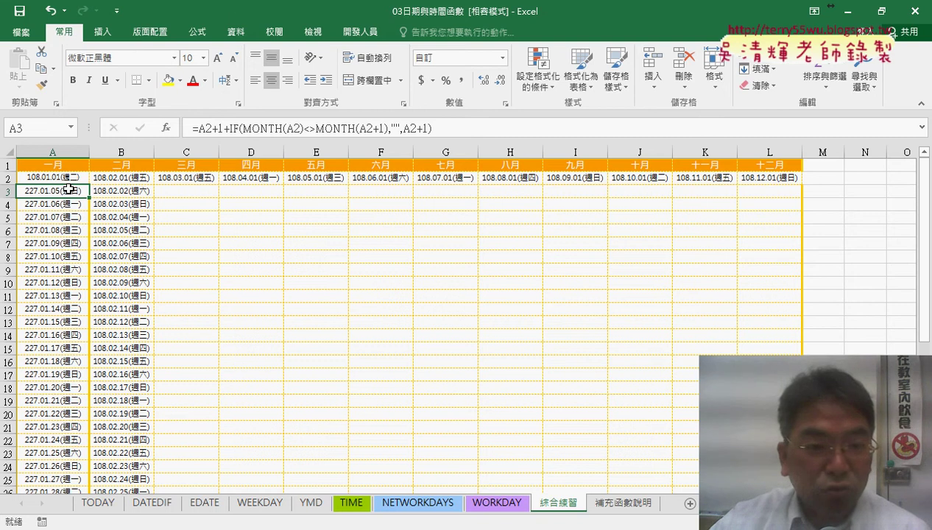
- Remove the stray A2+1+ so A3 holds just the IF formula
left_click_drag(229, 129, 199, 130)
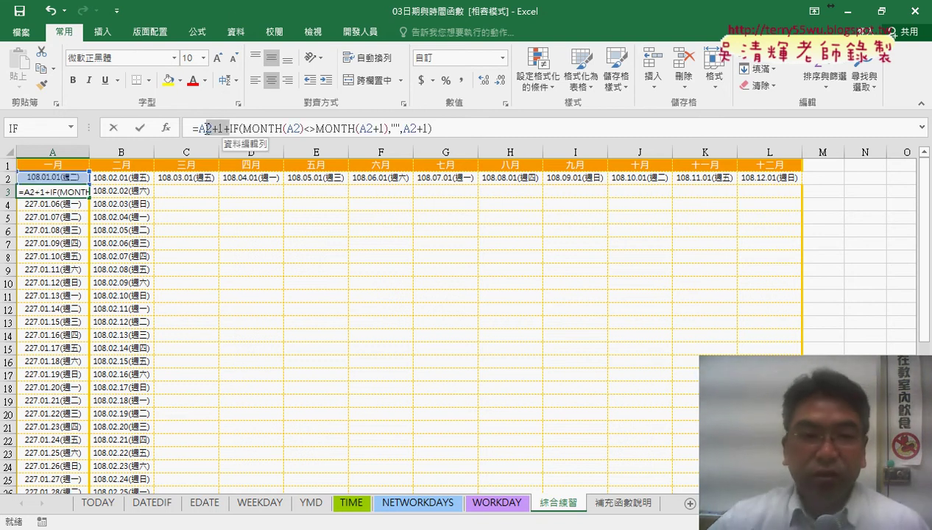
key("Delete")
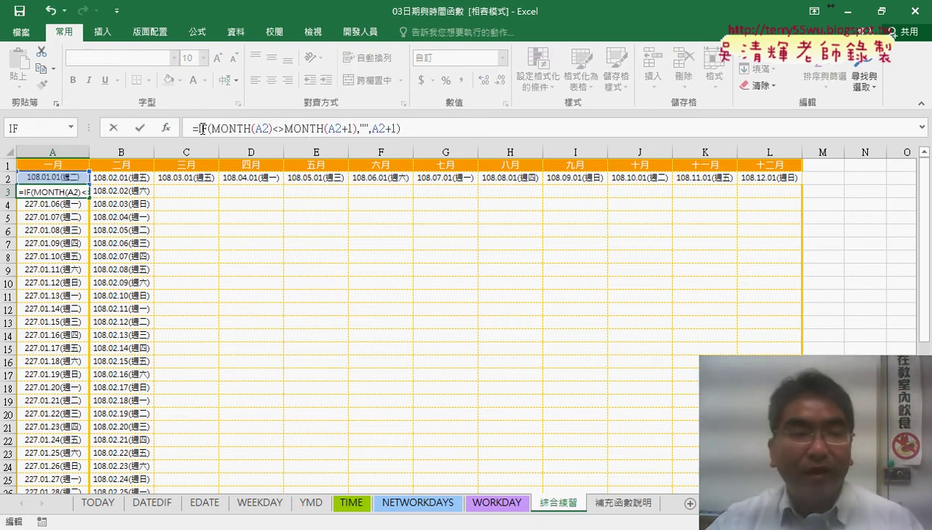
left_click(140, 128)
- Fill the IF formula down to row 32 in the January and February columns
mouse_move(88, 197)
left_mouse_down()
mouse_move(85, 474)
mouse_move(154, 475)
left_mouse_up()
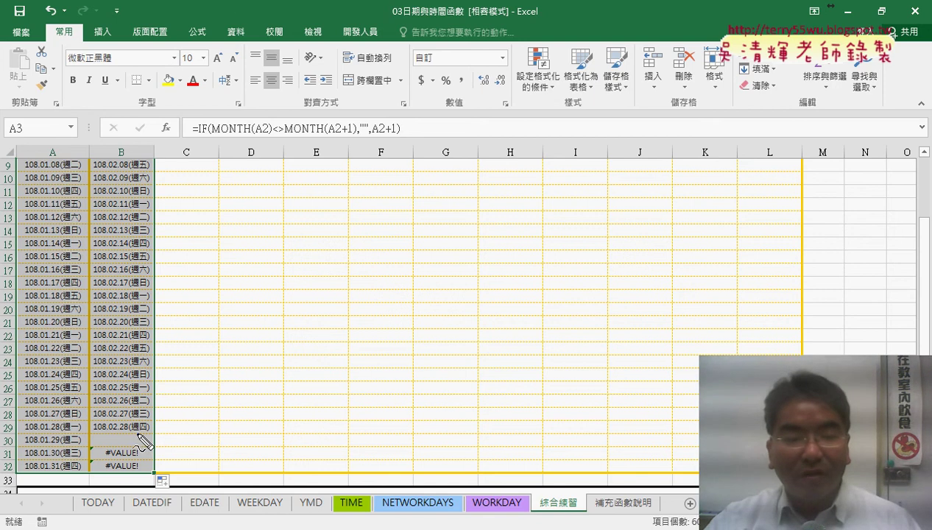
left_click_drag(163, 460, 153, 447)
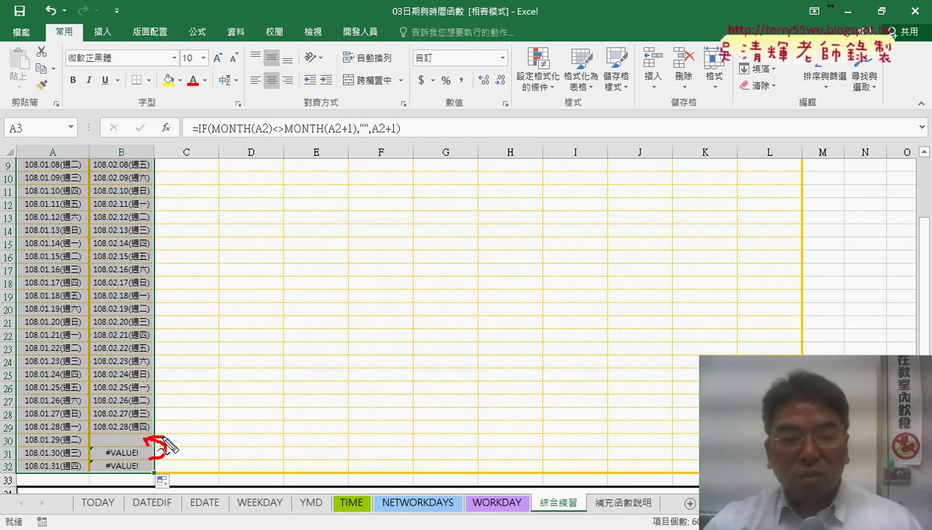
mouse_move(103, 458)
left_mouse_down()
mouse_move(140, 456)
mouse_move(139, 473)
left_mouse_up()
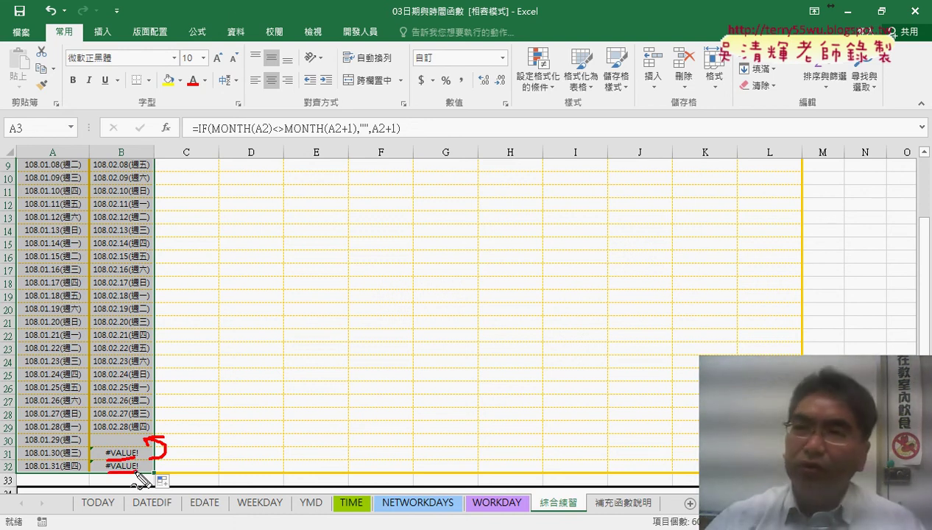
- Cut A3's IF formula and choose IFERROR, then cancel, restoring the original formula
scroll(126, 417, "up", 3)
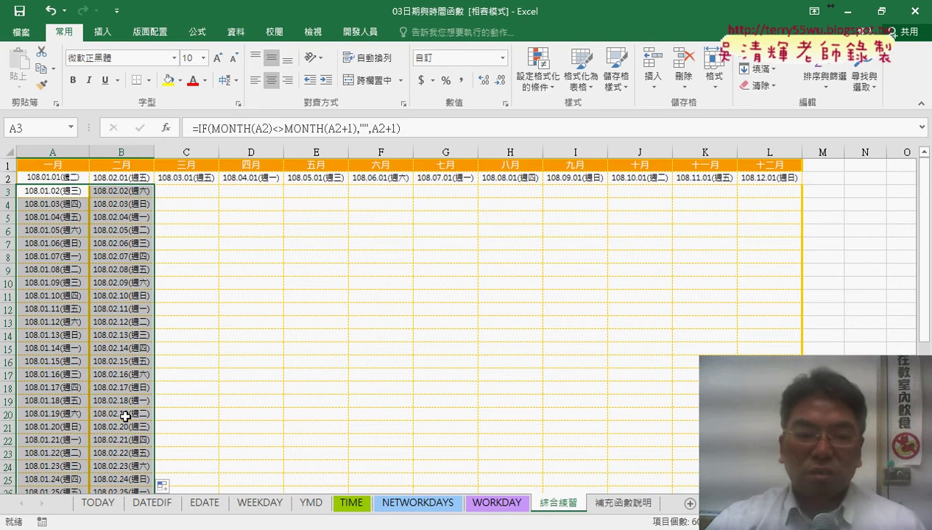
scroll(125, 368, "down", 3)
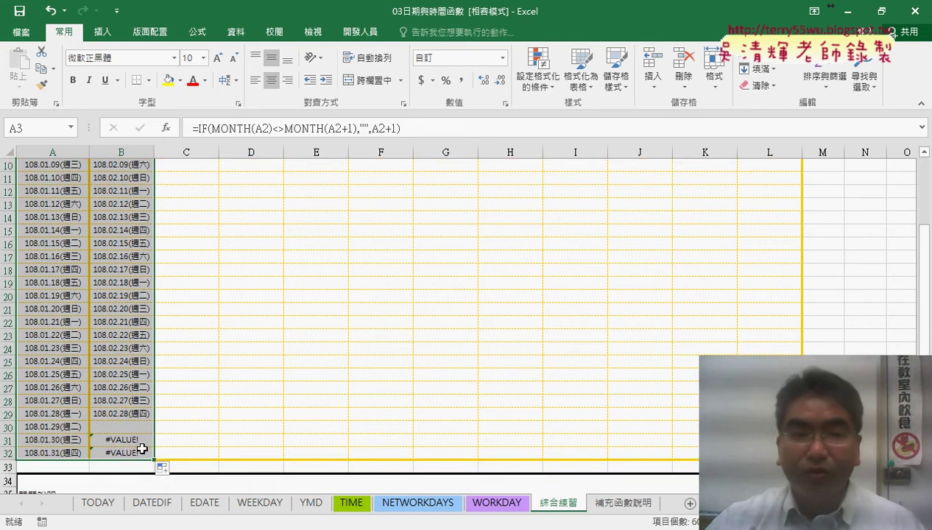
scroll(66, 299, "up", 3)
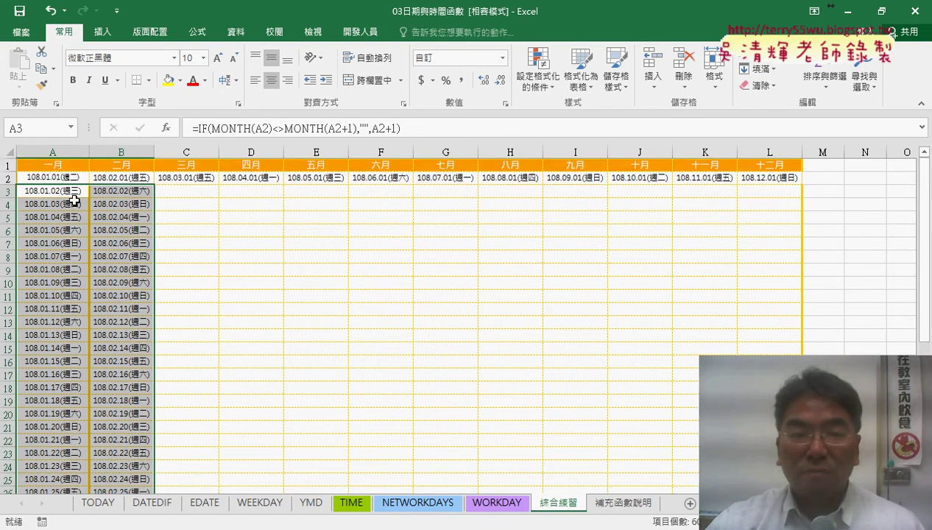
left_click(74, 191)
left_click_drag(193, 128, 416, 128)
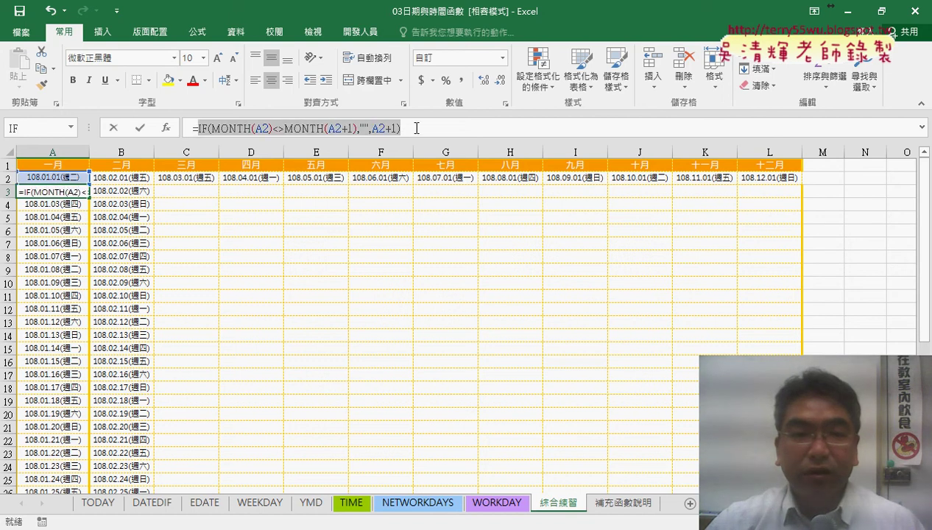
right_click(375, 132)
left_click(398, 143)
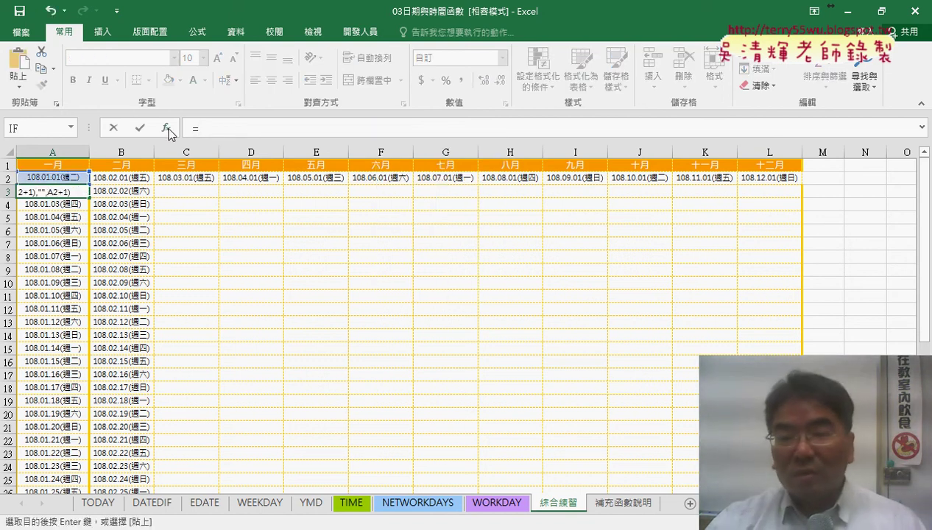
left_click(168, 129)
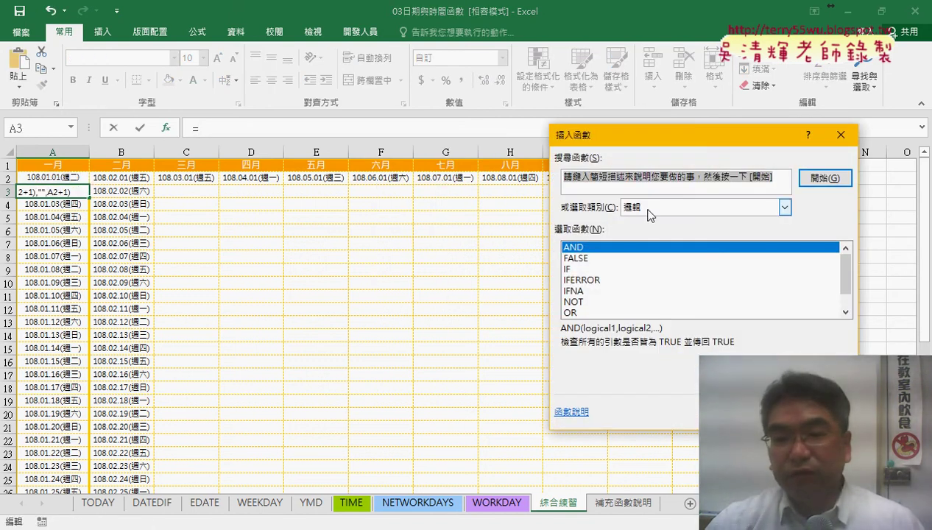
left_click(595, 281)
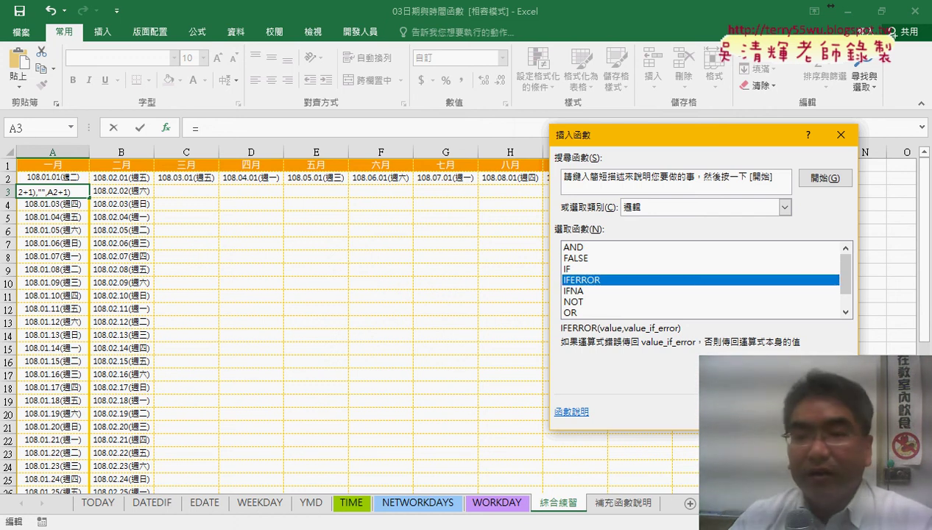
double_click(600, 279)
right_click(601, 219)
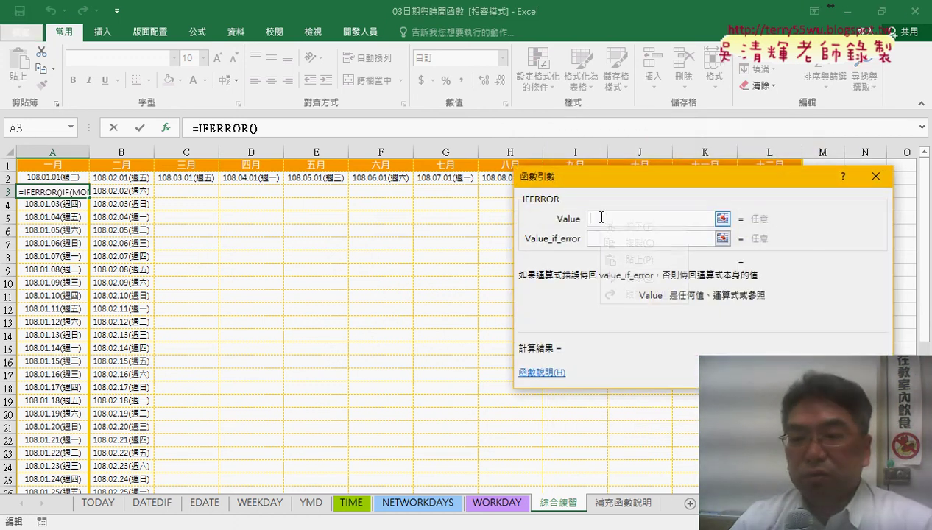
key("Escape")
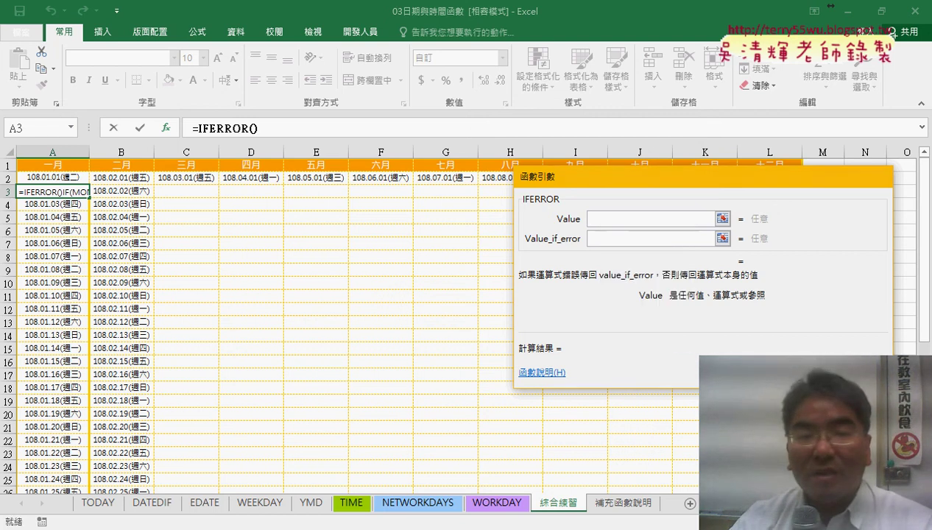
key("Escape")
- Retry cutting the formula and picking IFERROR, cancelling again before pasting
left_click_drag(197, 129, 402, 129)
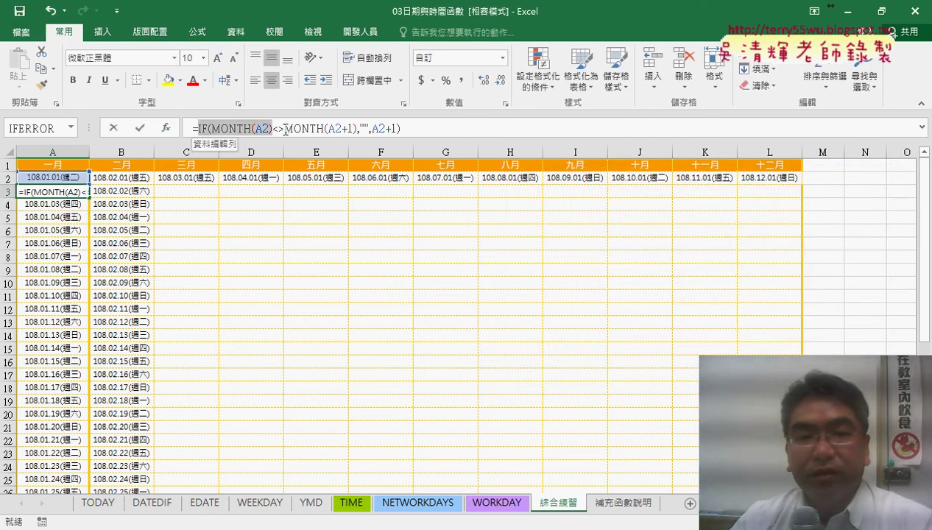
right_click(302, 133)
left_click(335, 139)
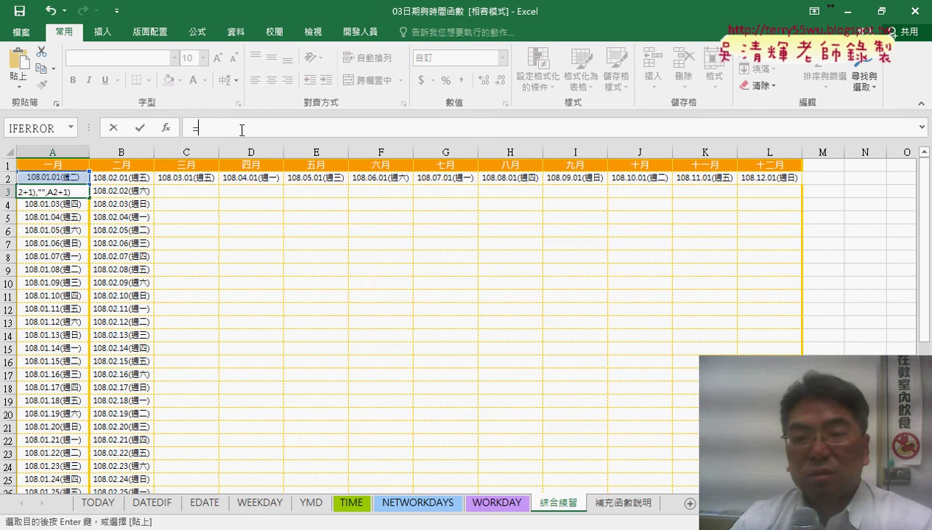
left_click(166, 127)
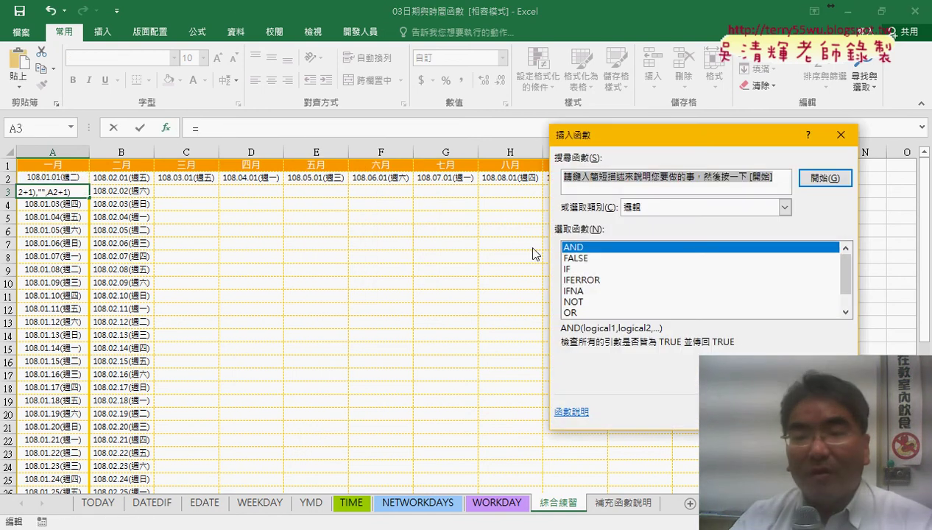
double_click(582, 281)
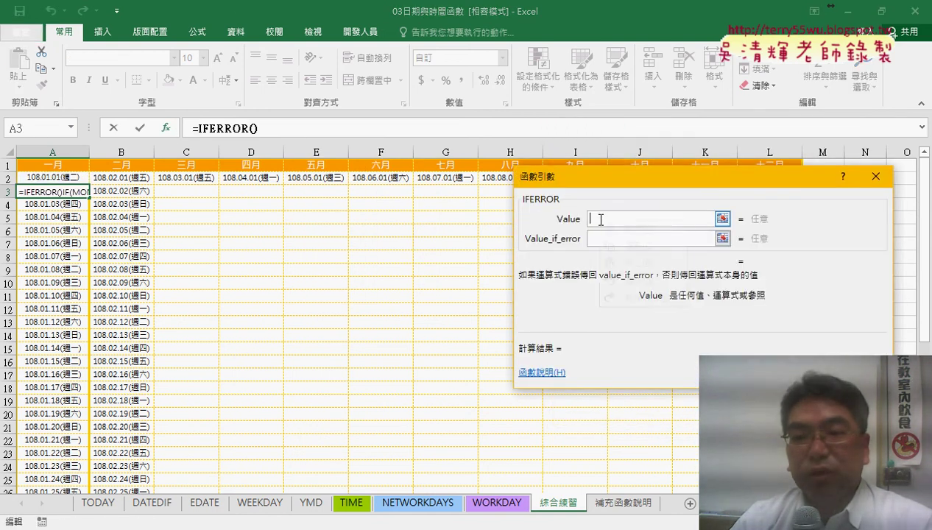
right_click(598, 219)
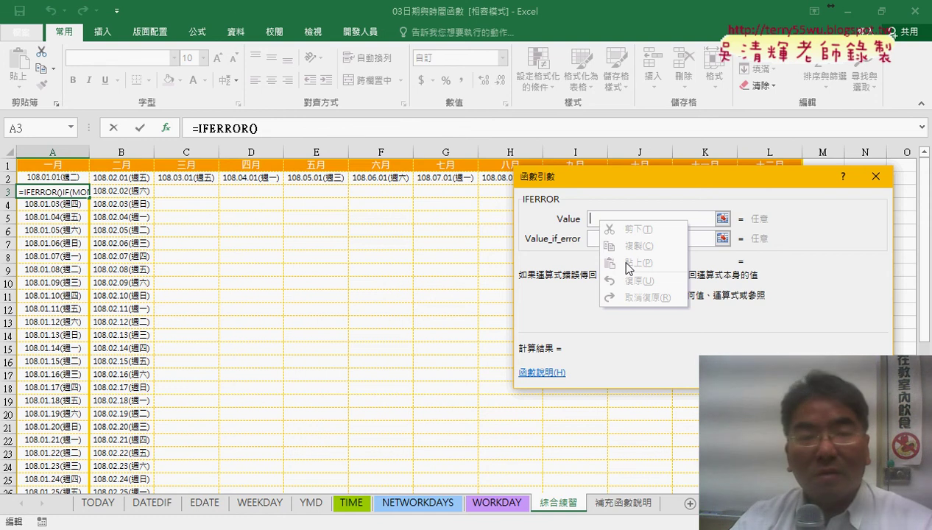
key("Escape")
key("Escape")
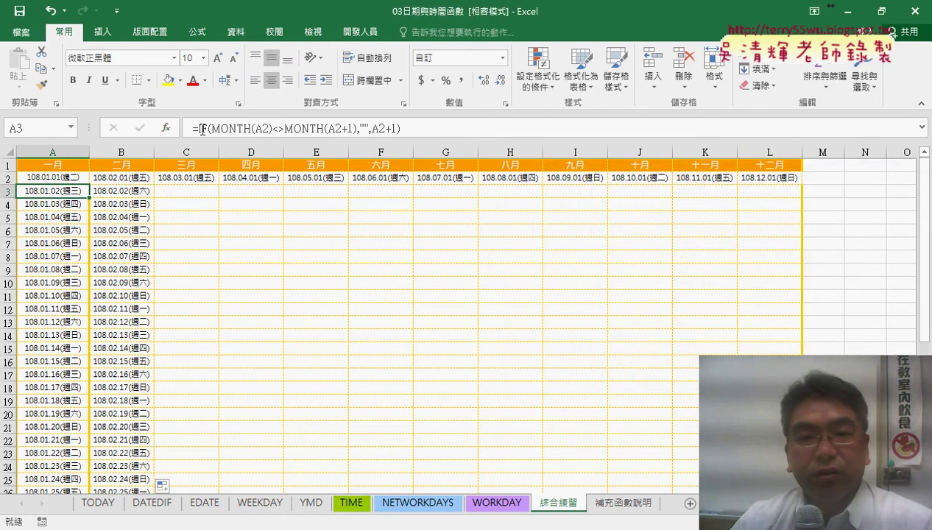
- Wrap the IF formula in IFERROR with "" as Value_if_error
left_click(203, 129)
left_click_drag(198, 129, 402, 129)
right_click(408, 131)
left_click(413, 134)
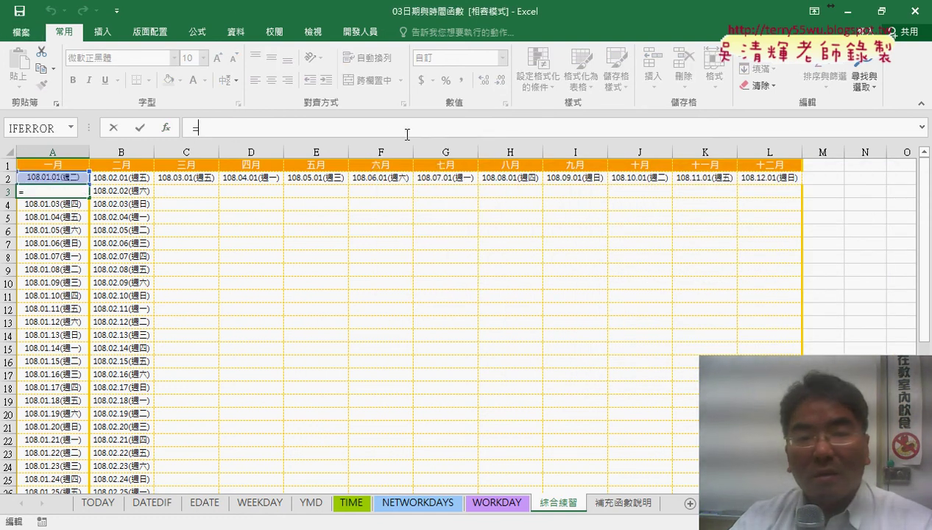
left_click(165, 130)
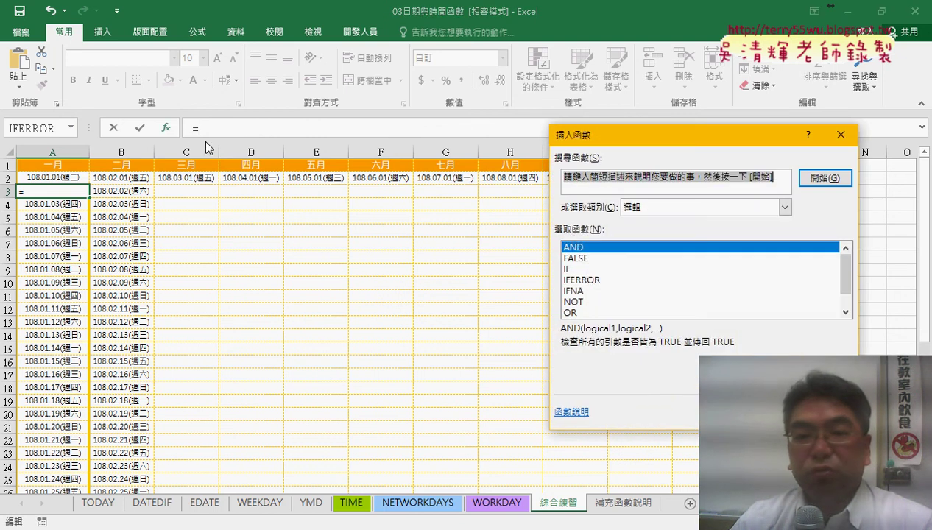
double_click(582, 280)
right_click(604, 220)
left_click(639, 266)
left_click(623, 239)
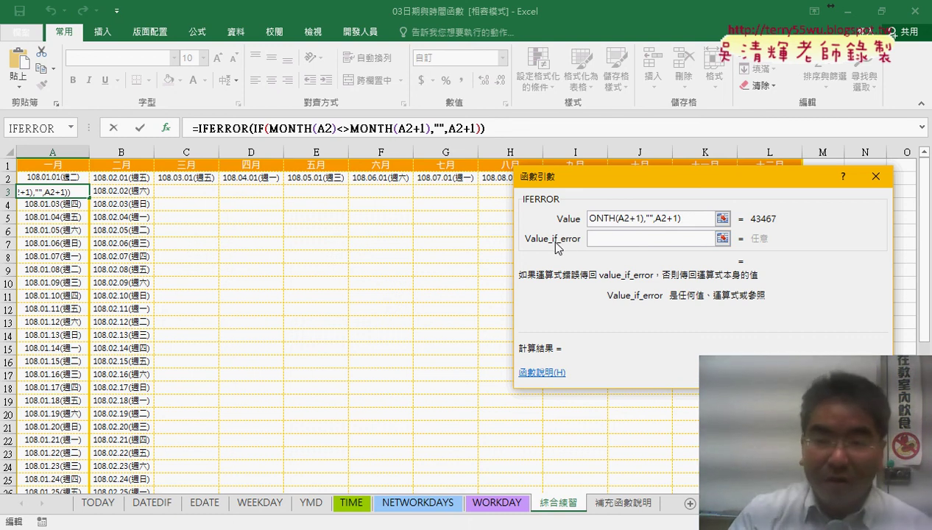
type("\"\"")
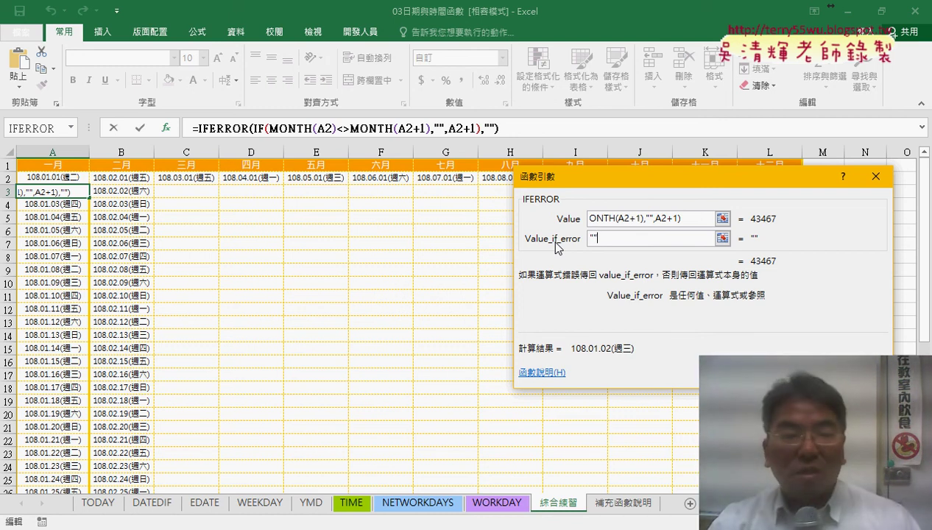
left_click(783, 372)
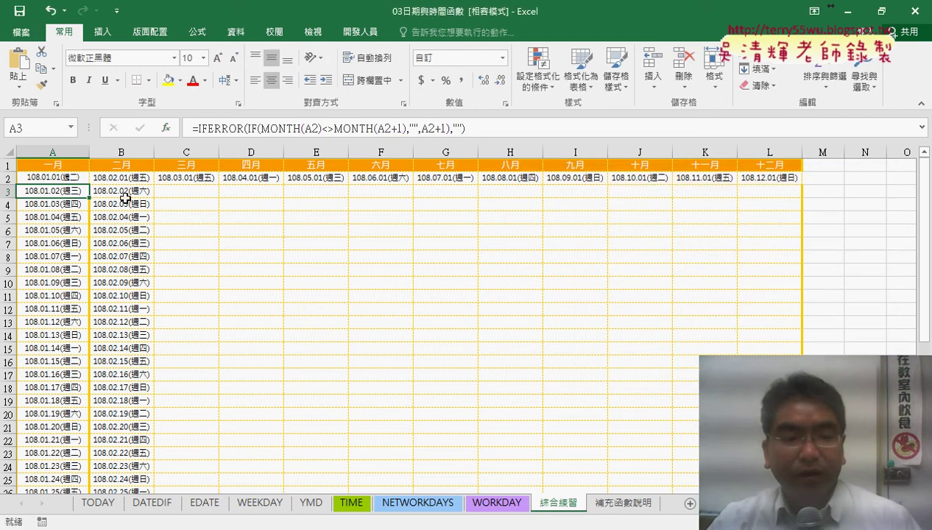
- Copy A3's IFERROR formula down to row 32 and across to column L
mouse_move(90, 197)
left_mouse_down()
mouse_move(83, 469)
mouse_move(152, 480)
left_mouse_up()
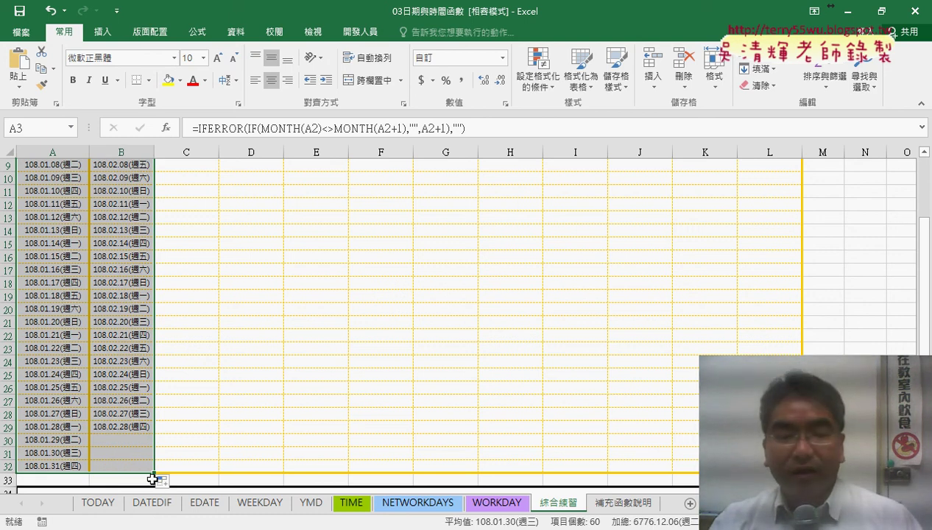
left_click_drag(155, 473, 801, 472)
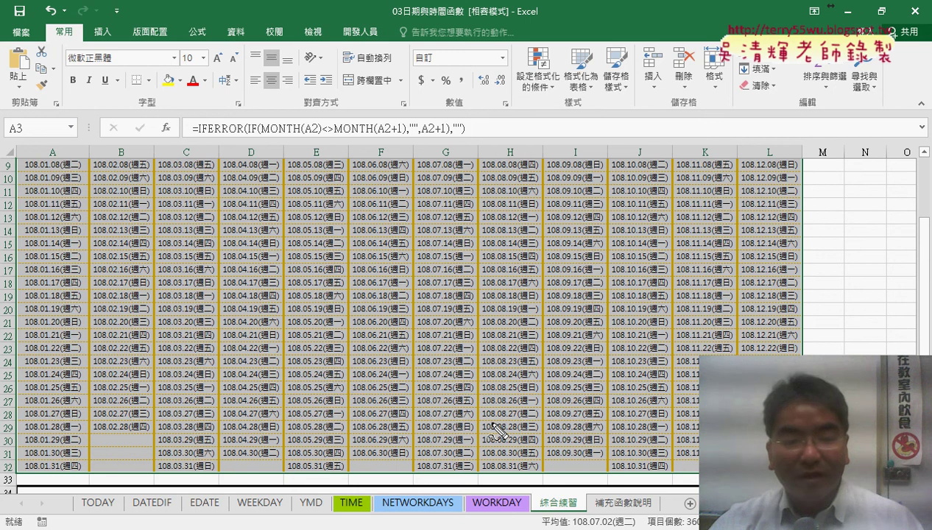
left_click_drag(132, 473, 141, 470)
left_click_drag(243, 486, 258, 480)
left_click_drag(385, 483, 380, 479)
mouse_move(578, 478)
left_mouse_down()
mouse_move(547, 475)
mouse_move(593, 465)
left_mouse_up()
left_click_drag(692, 454, 693, 469)
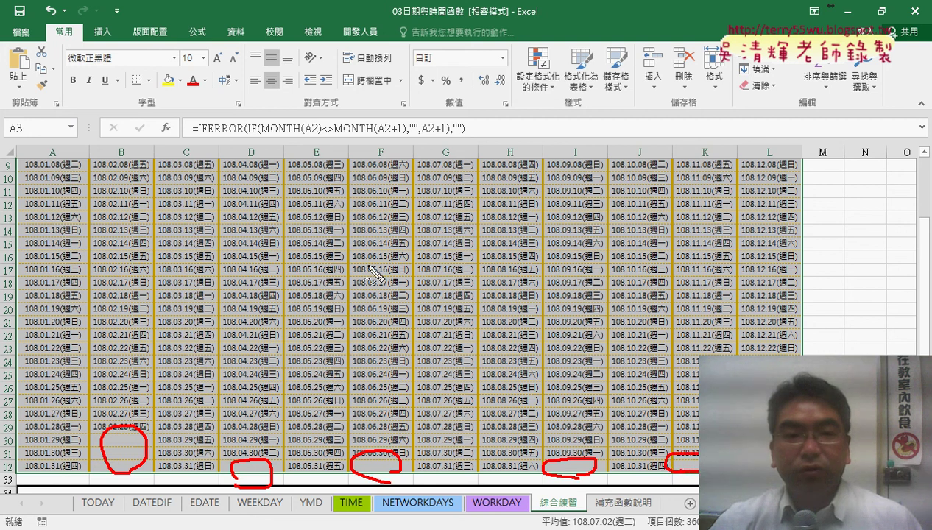
left_click_drag(262, 136, 406, 137)
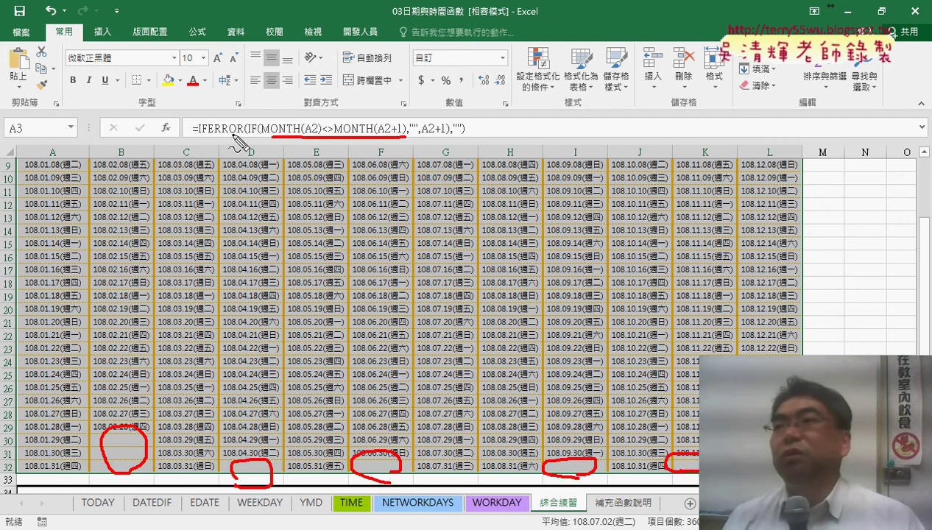
left_click_drag(197, 136, 244, 135)
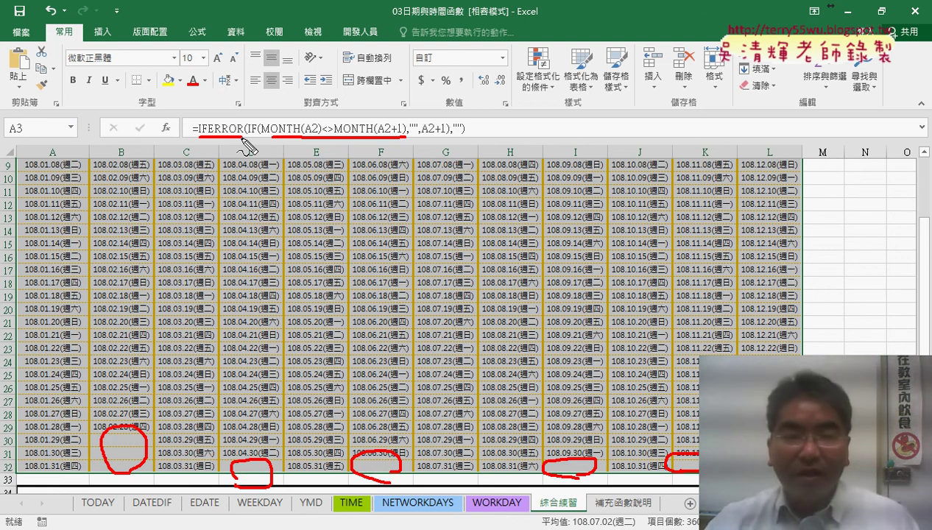
scroll(245, 145, "up", 3)
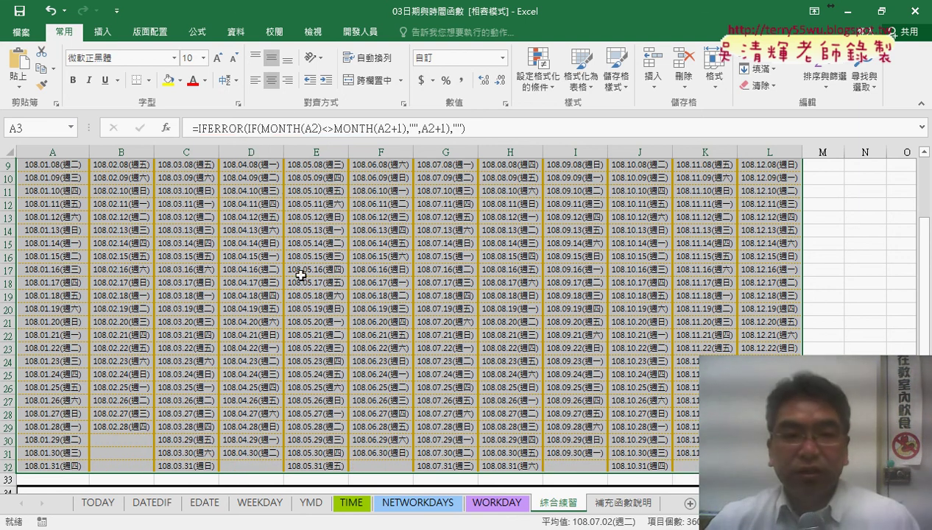
scroll(307, 285, "up", 1)
left_click(129, 177)
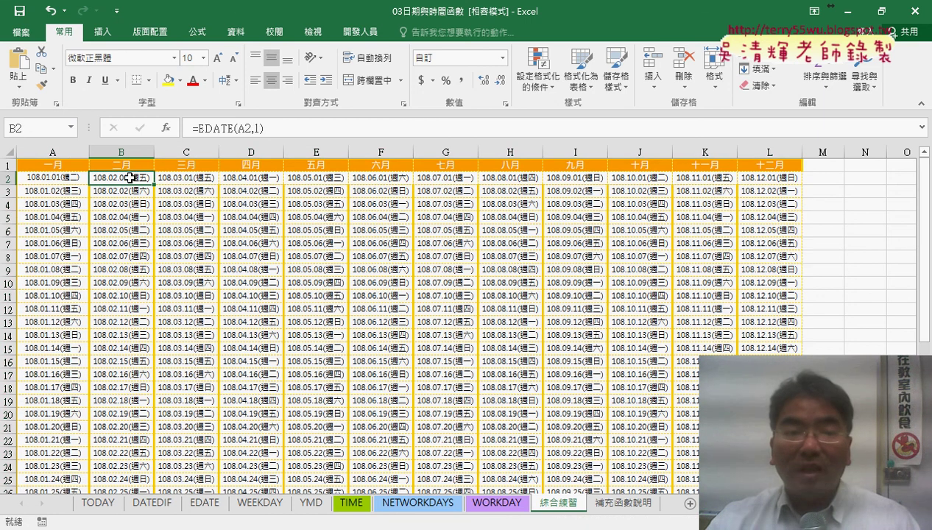
left_click(207, 177)
left_click(132, 179)
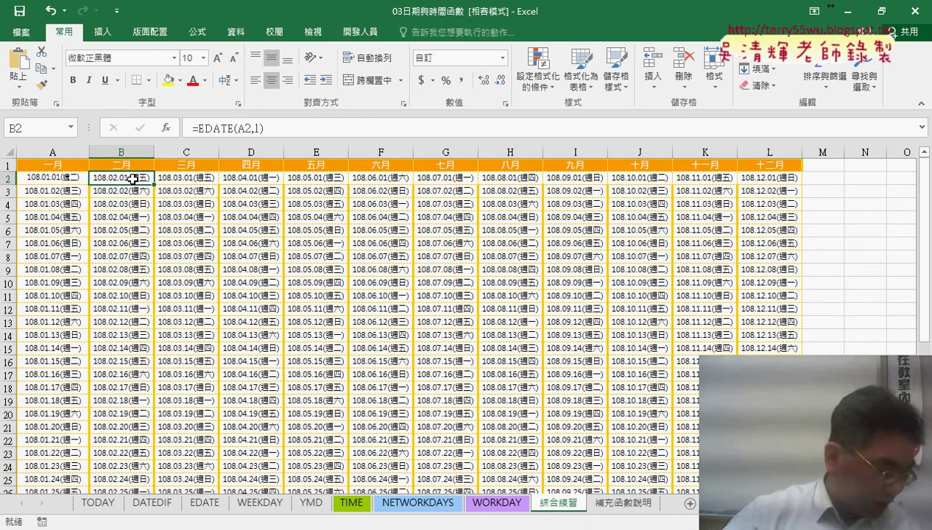